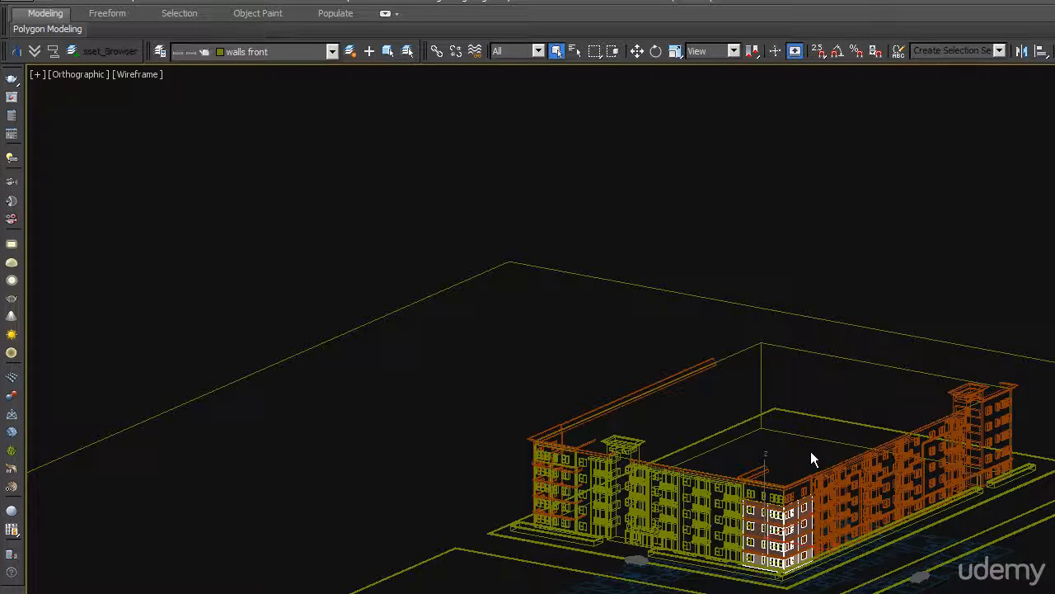
Examine the selected geometry in the top view and the building's right elevation in shaded display
scroll(812, 459, up, 2)
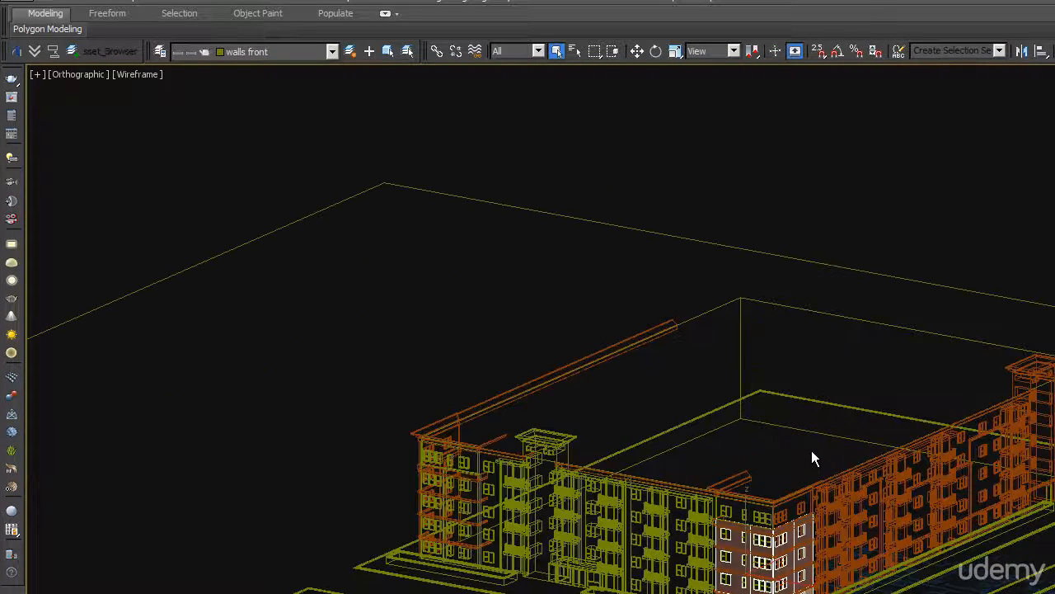
click(845, 481)
key(t)
key(F3)
scroll(794, 458, down, 4)
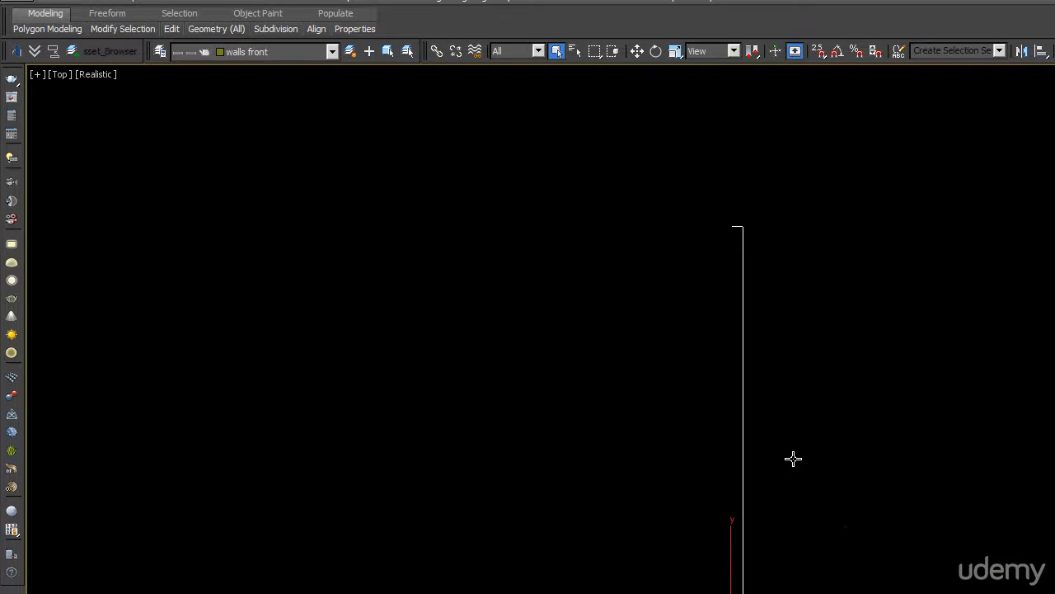
key(r)
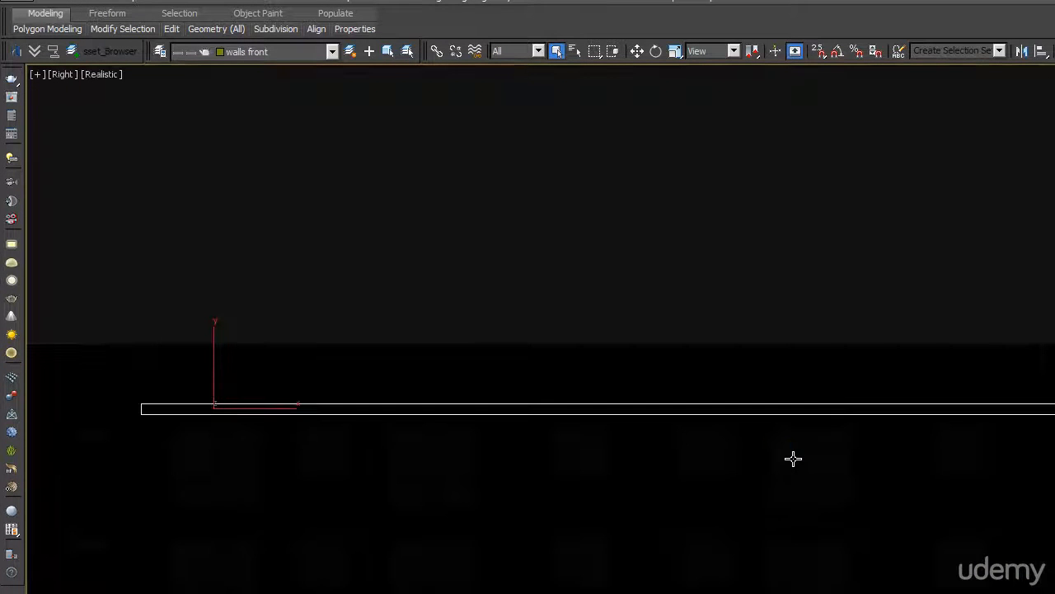
key(F3)
scroll(793, 458, down, 4)
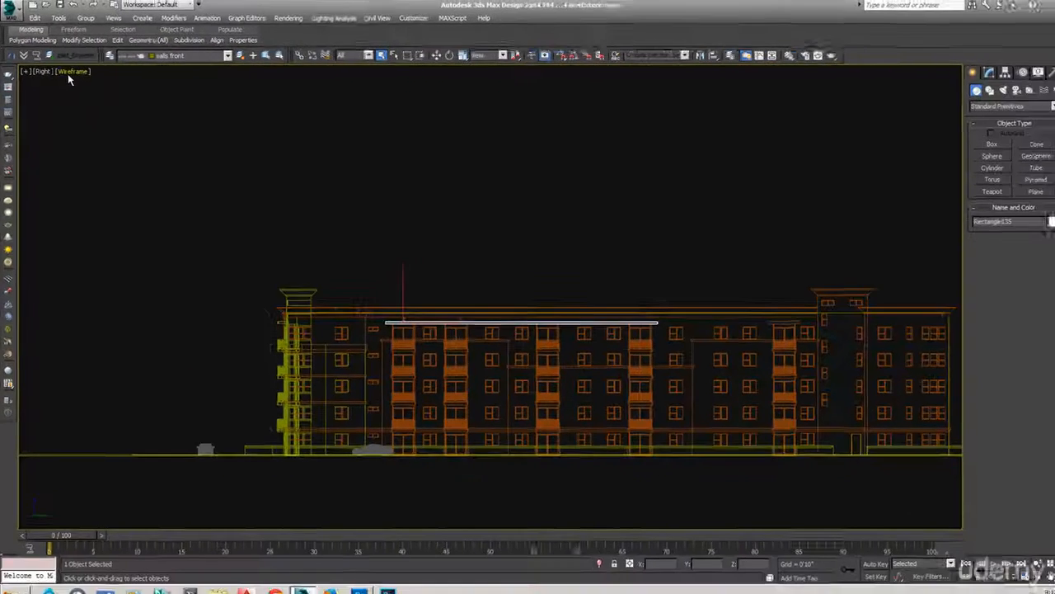
click(108, 74)
click(86, 92)
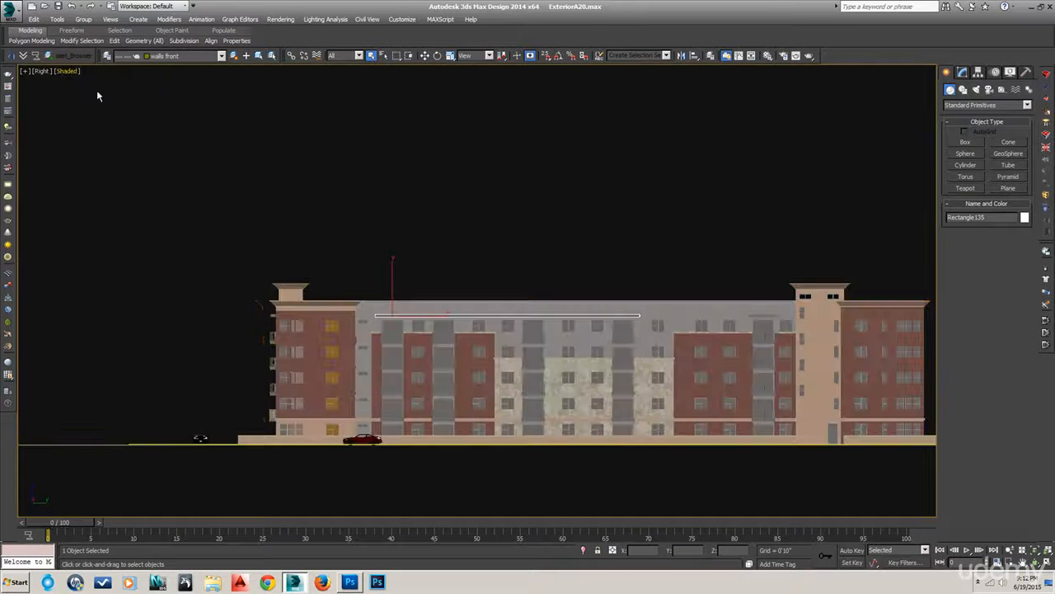
click(438, 189)
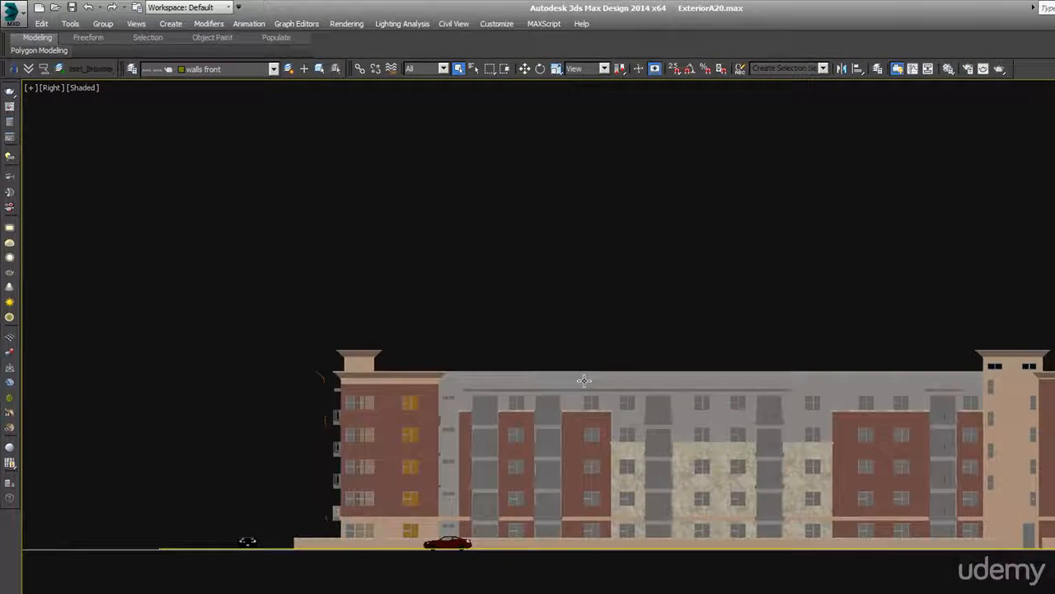
Examine the right-hand facade in wireframe from the top, the right side and orbited angles
key(t)
key(F3)
scroll(584, 381, down, 3)
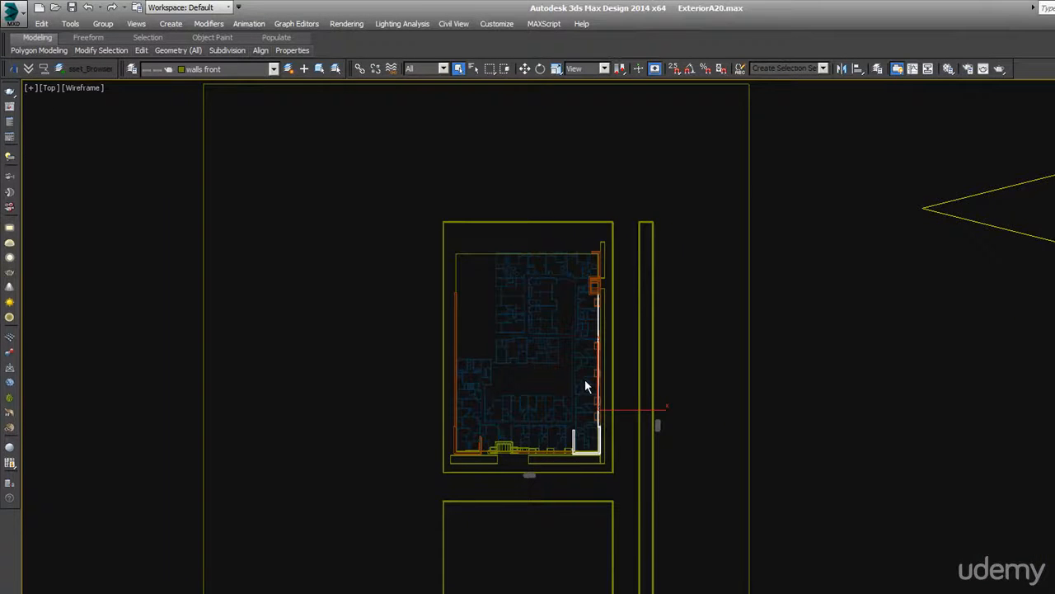
scroll(584, 380, down, 5)
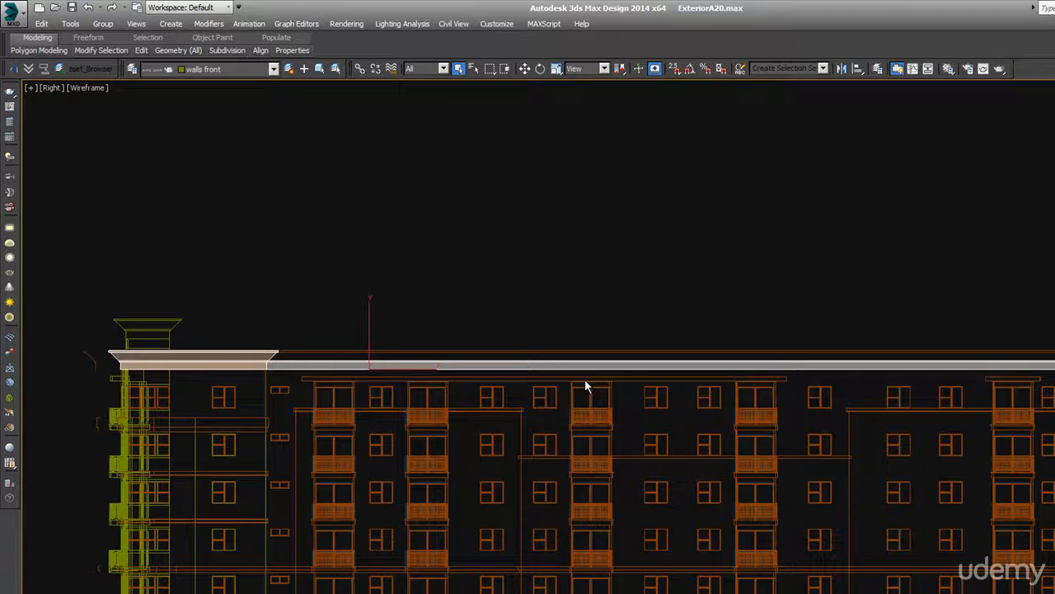
scroll(586, 385, down, 3)
click(585, 394)
alt+middle_drag(624, 438, 666, 453)
scroll(665, 447, down, 1)
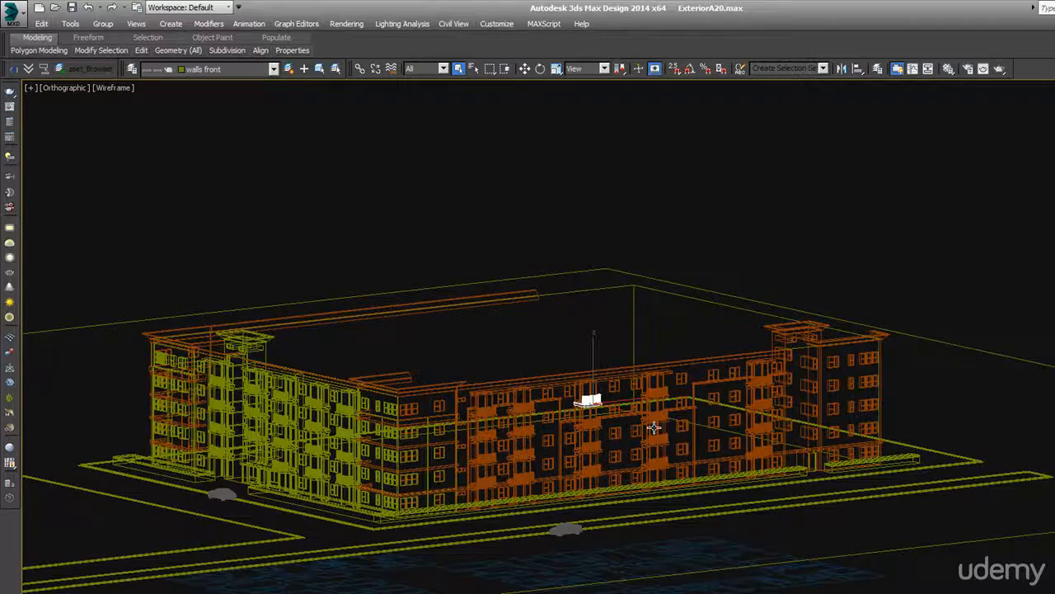
scroll(617, 426, down, 1)
mouse_move(578, 422)
alt+middle_down()
mouse_move(589, 400)
mouse_move(606, 417)
mouse_move(610, 425)
mouse_move(585, 433)
alt+middle_up()
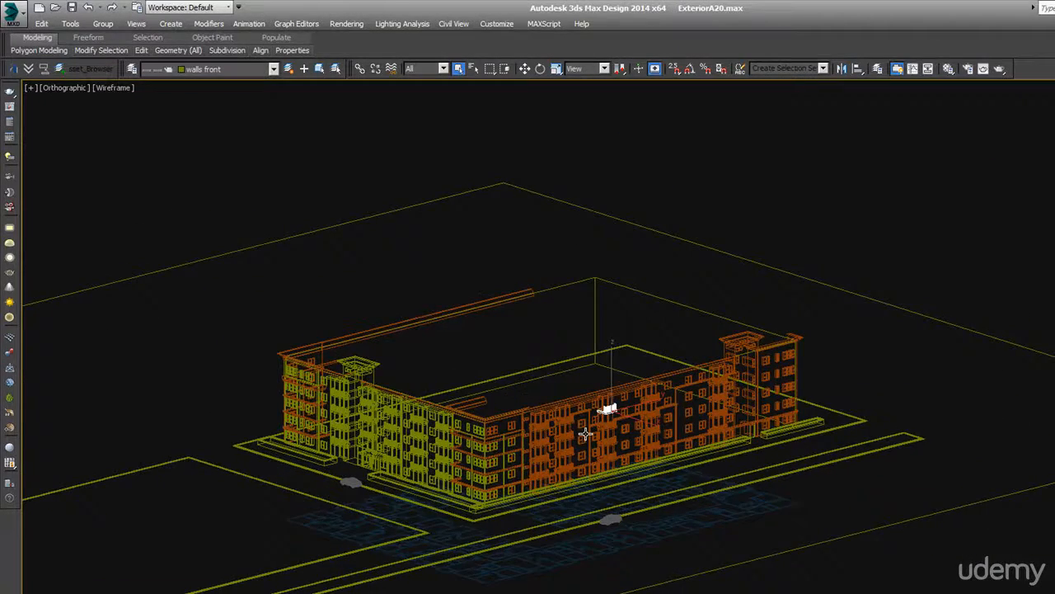
scroll(585, 426, up, 3)
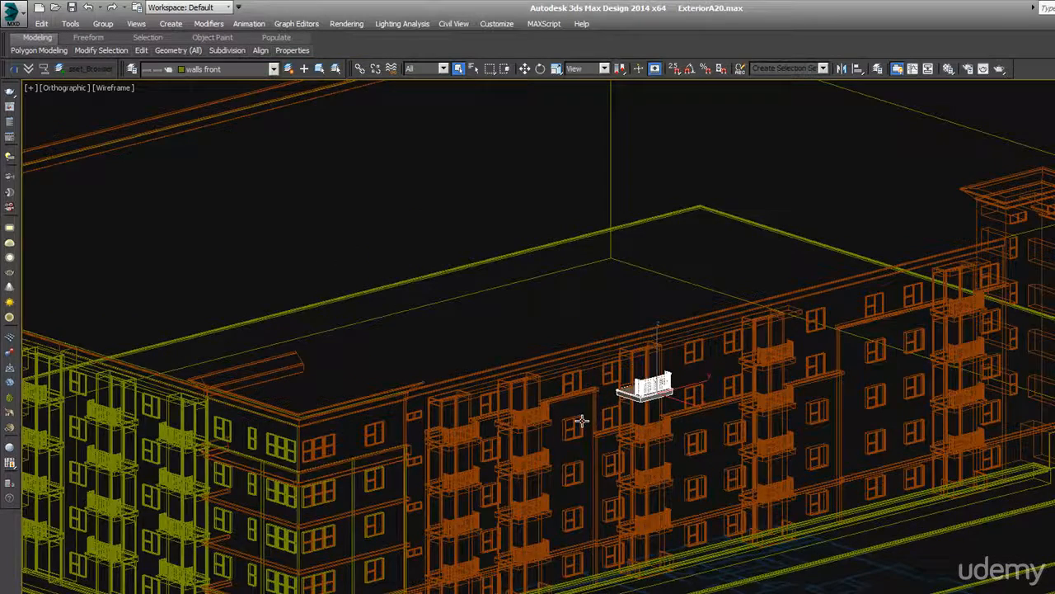
scroll(581, 421, down, 5)
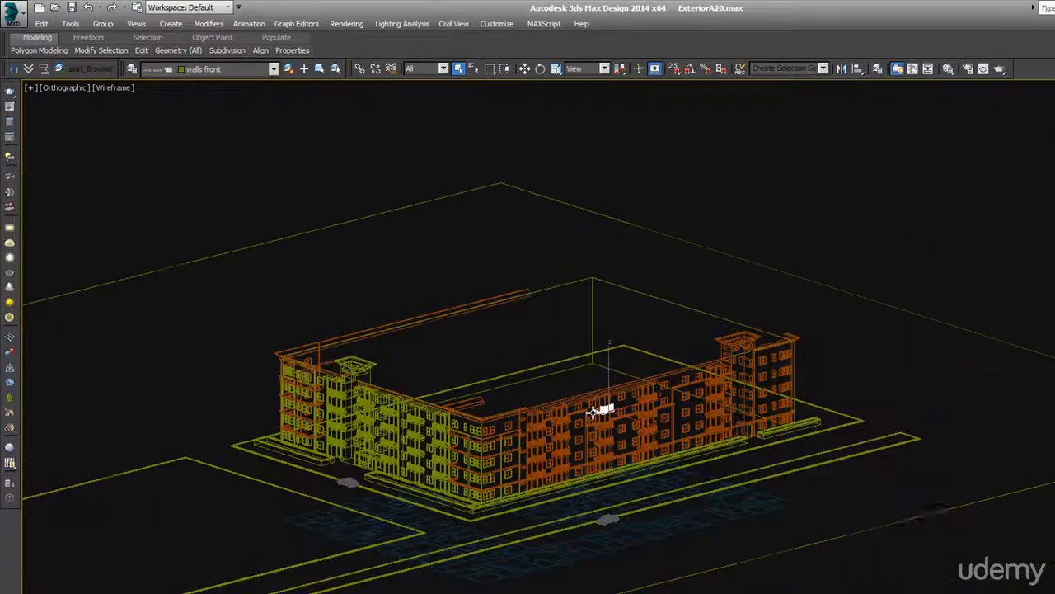
View the building through the VRayCam001 camera in wireframe and clear the selection
click(757, 298)
key(c)
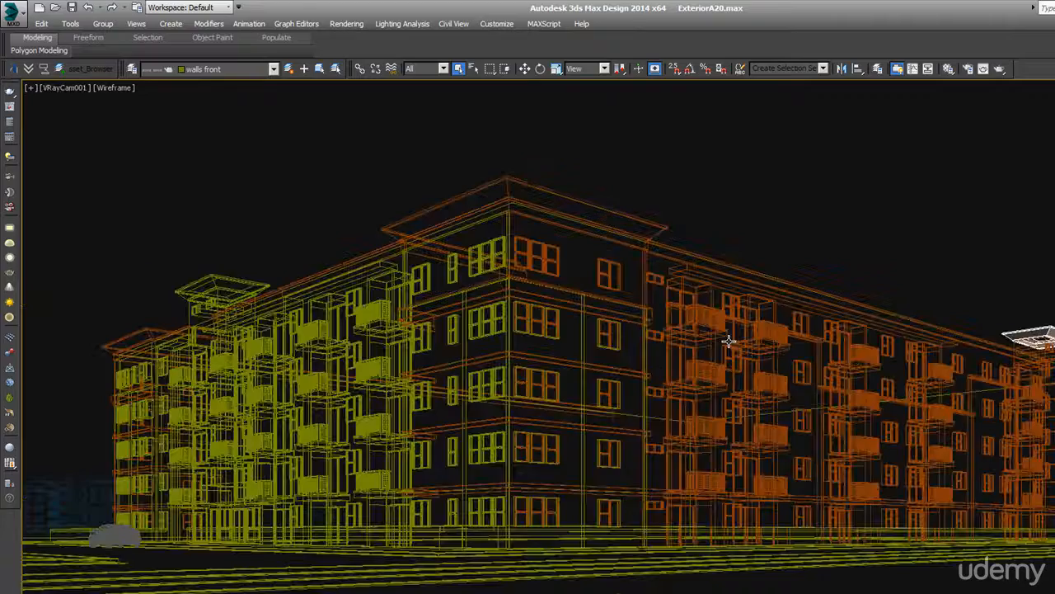
click(691, 217)
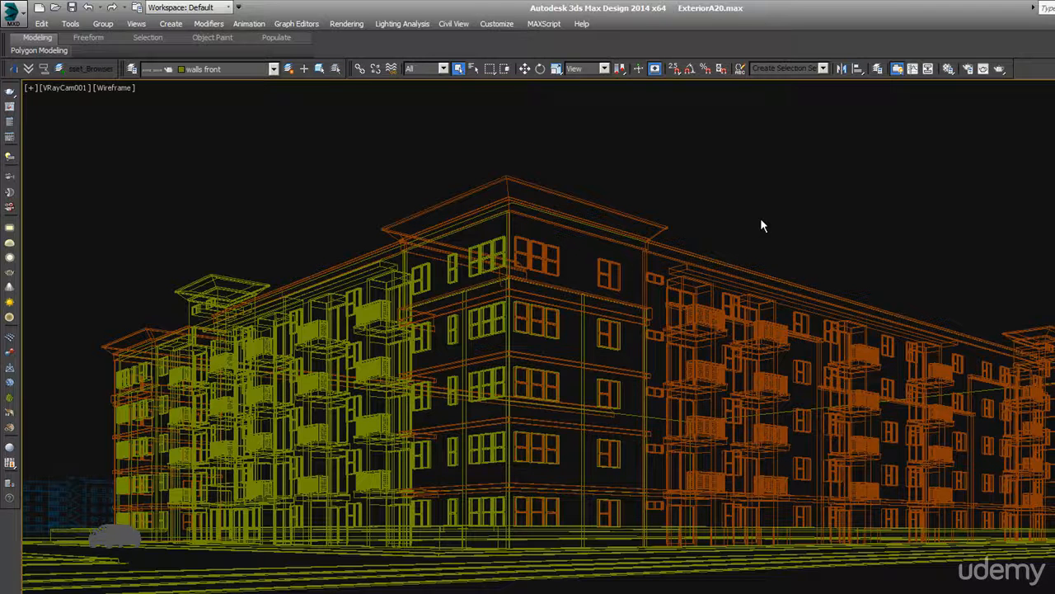
Examine the whole building and its floor plan drawing in the top and front wireframe views
key(t)
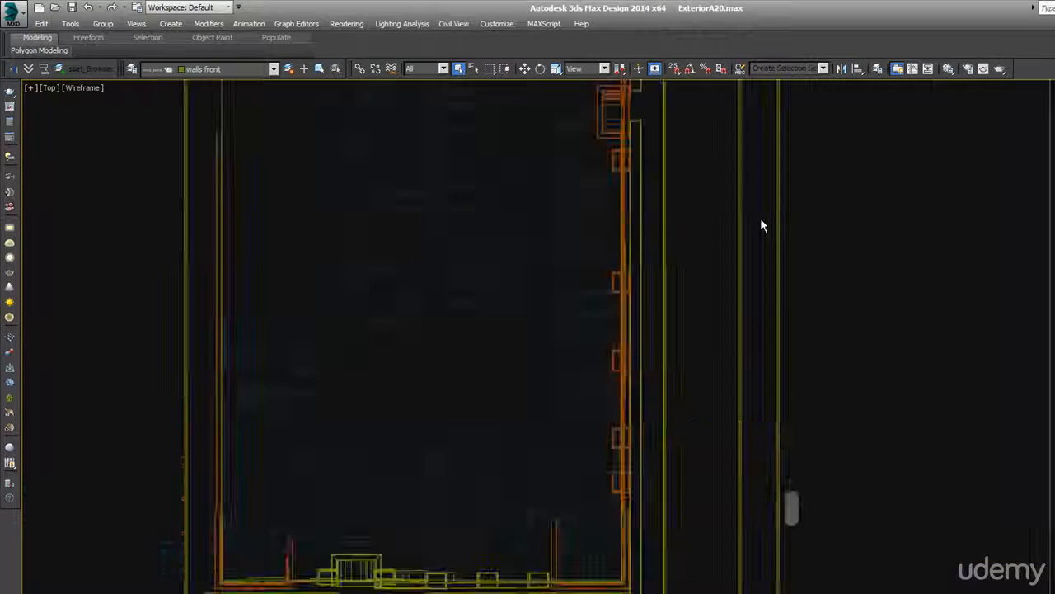
scroll(520, 519, up, 10)
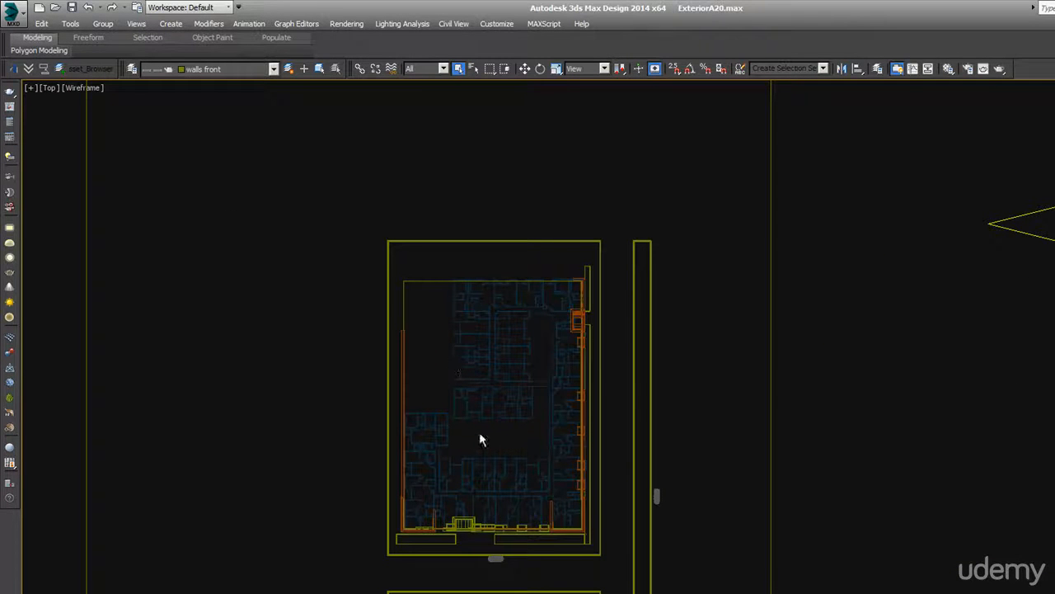
scroll(479, 431, down, 3)
key(f)
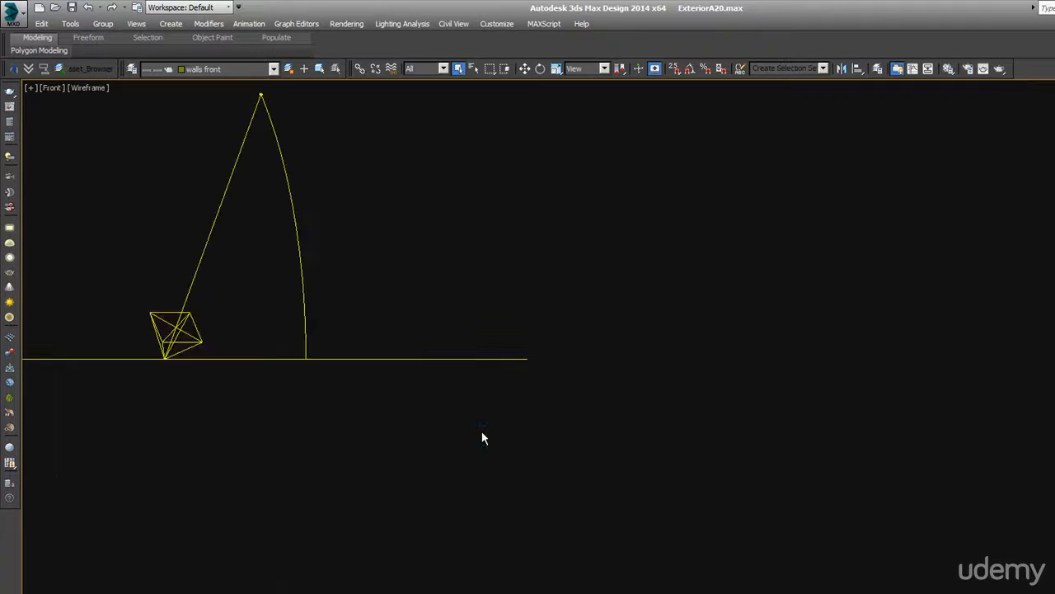
key(z)
scroll(438, 464, up, 5)
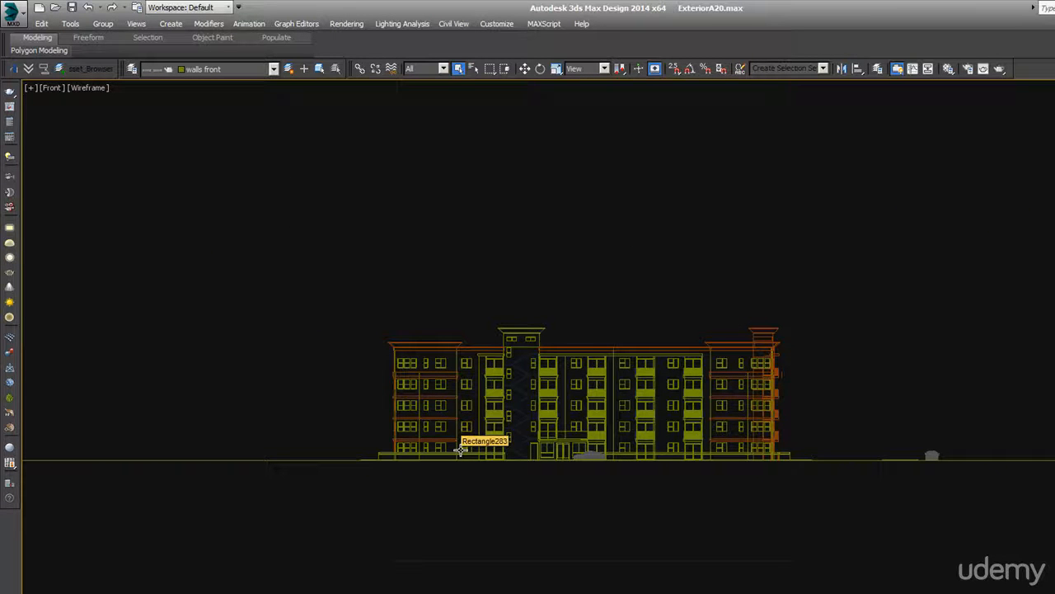
key(p)
scroll(550, 406, up, 3)
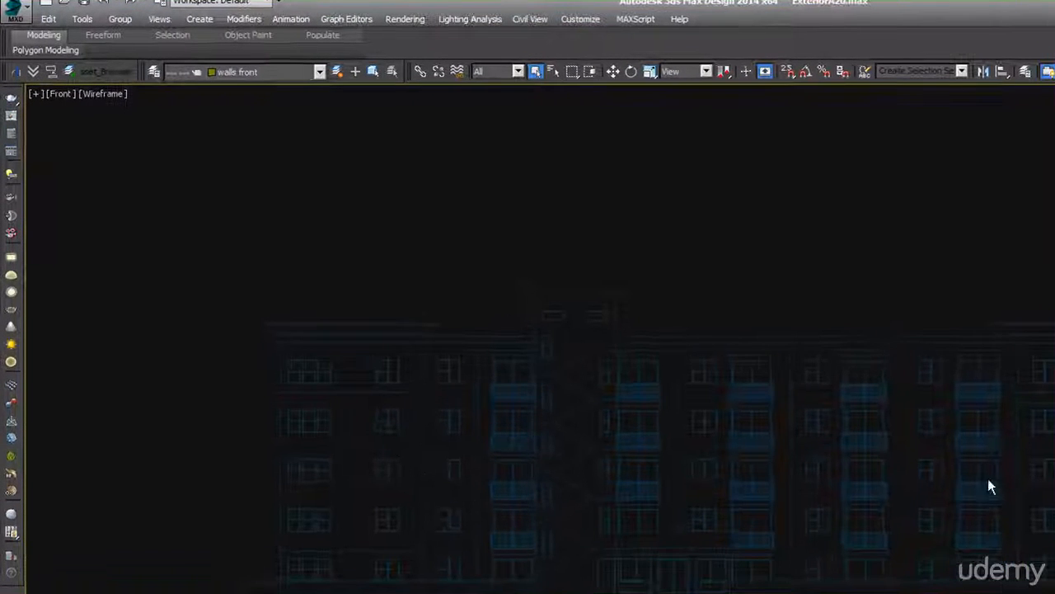
Examine the reference elevation and plan drawings on their own in the front, right and top views
scroll(937, 417, down, 4)
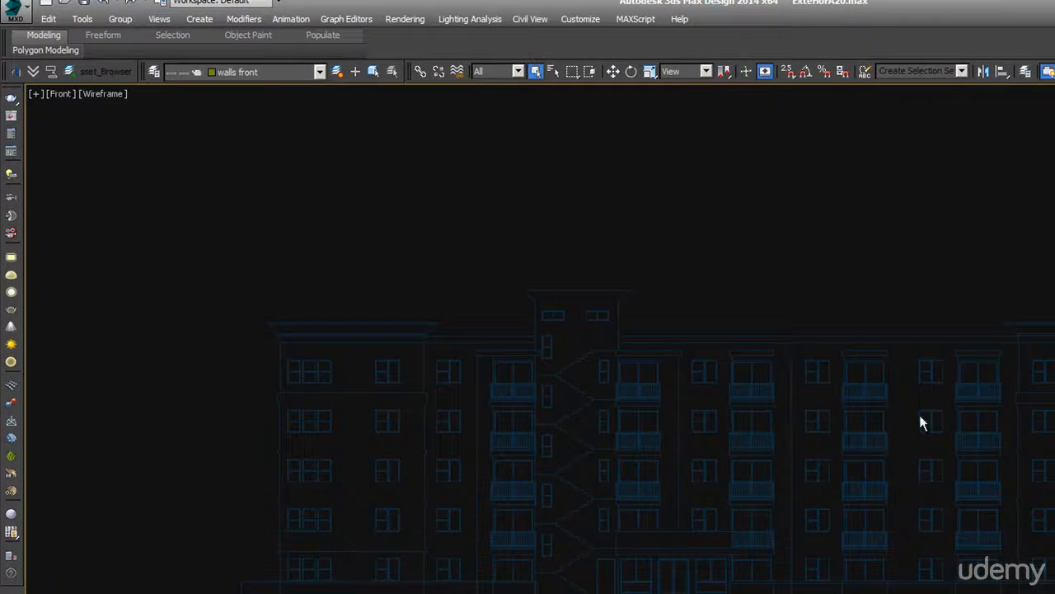
key(r)
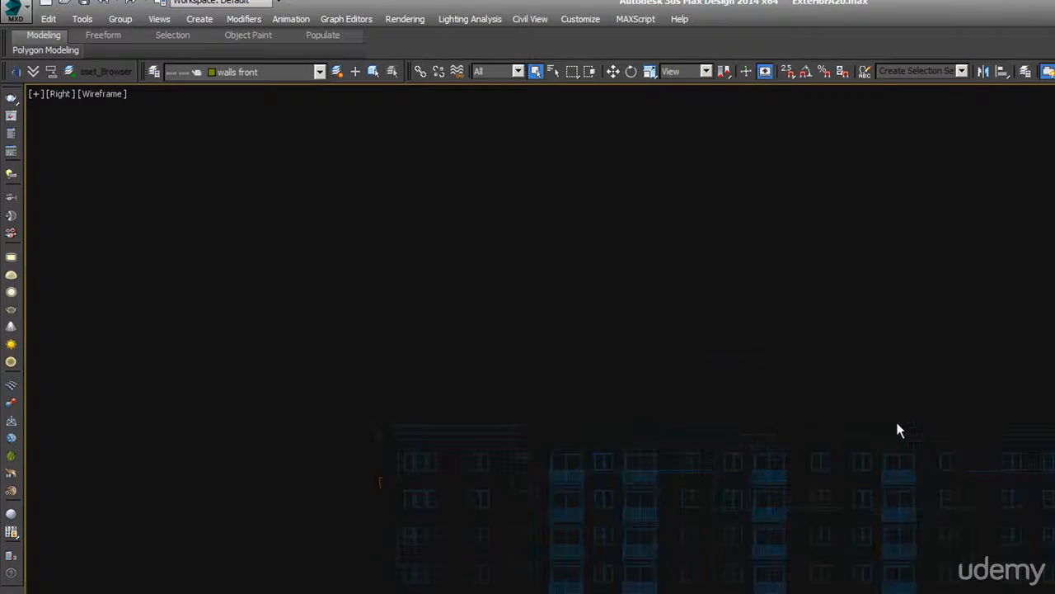
key(z)
scroll(346, 554, up, 5)
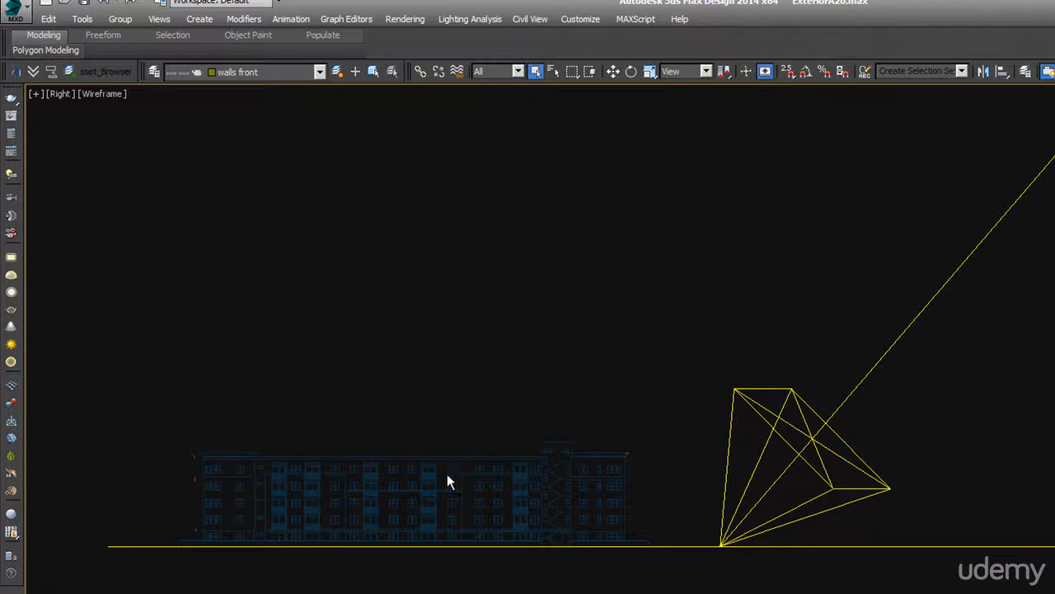
key(t)
scroll(560, 545, down, 2)
scroll(608, 575, up, 2)
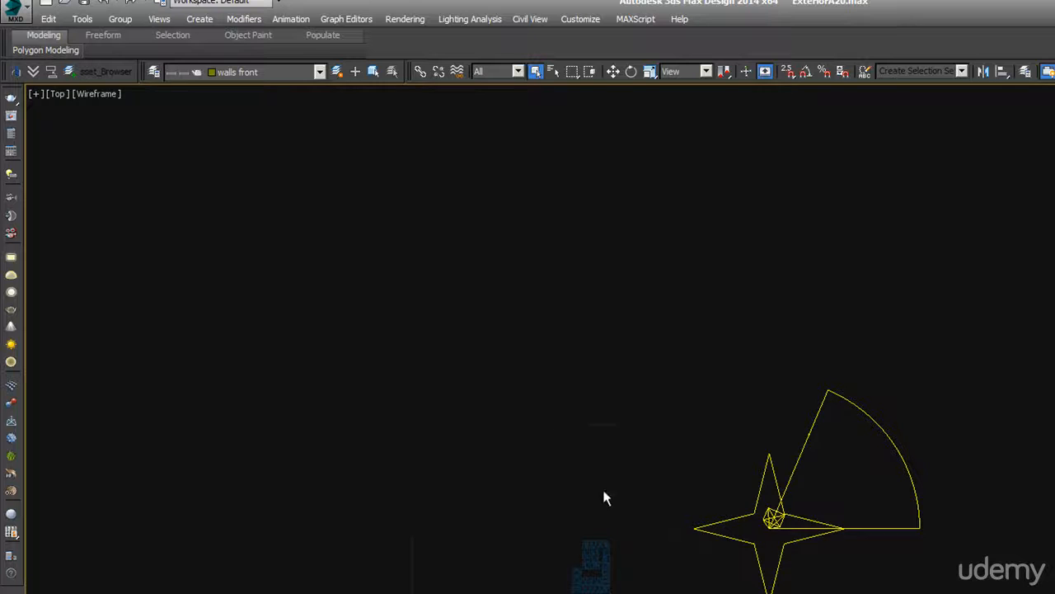
Select a front balcony and compare its location on the building in the top and front views
key(f)
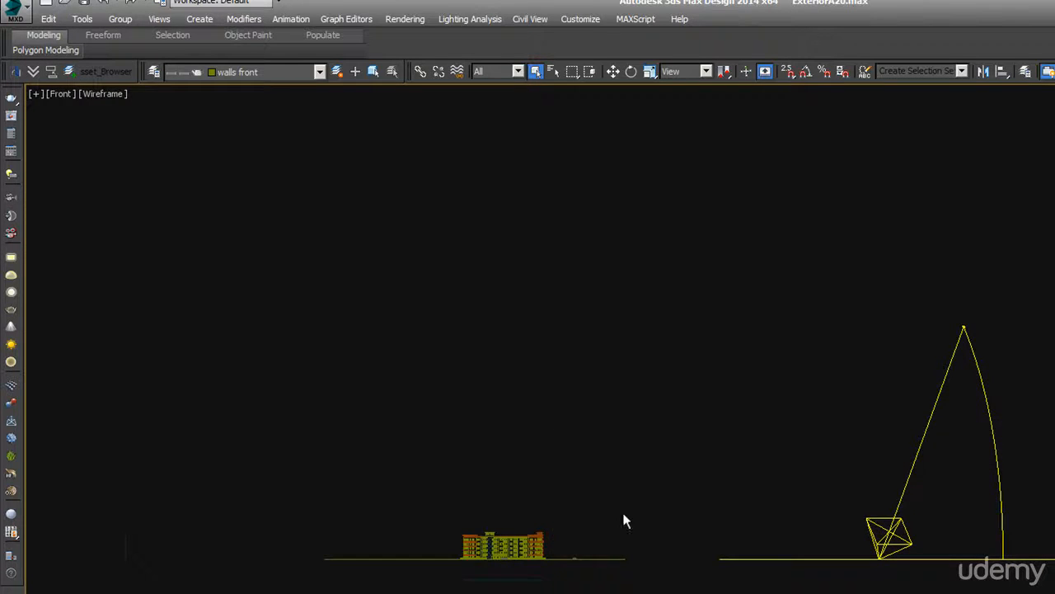
scroll(545, 559, up, 5)
click(476, 530)
key(t)
scroll(568, 501, up, 3)
key(f)
scroll(572, 500, down, 6)
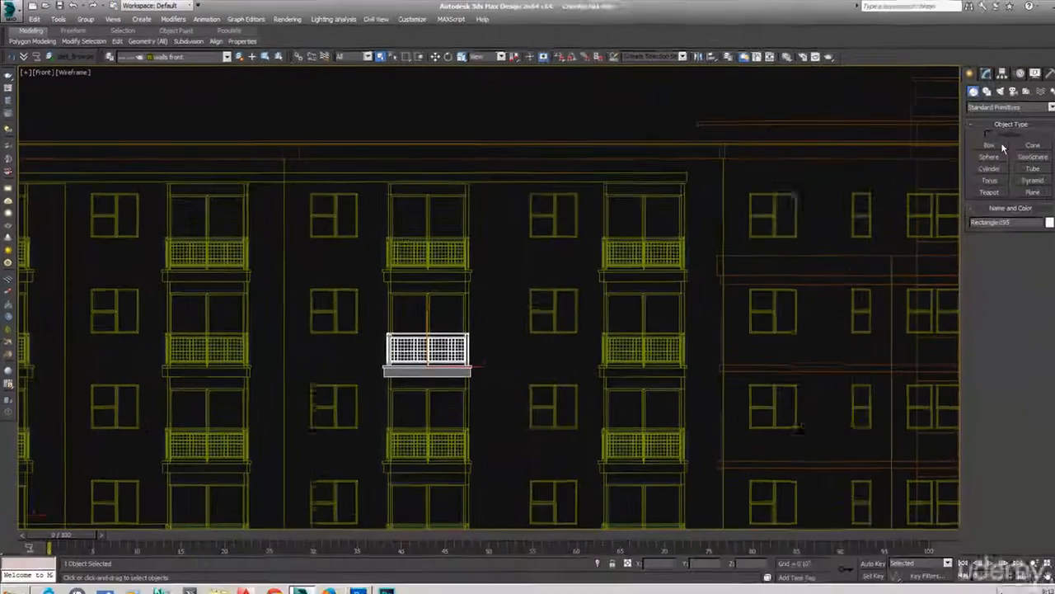
scroll(607, 140, down, 6)
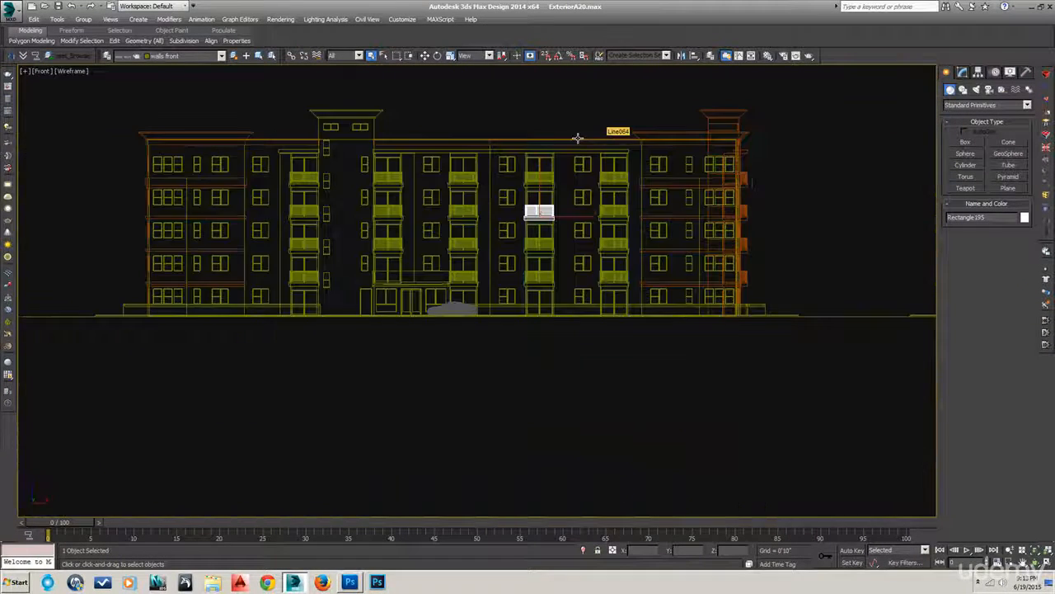
Trace the first steps of the upper stair flight in the front view with a Line, using 2.5D snapping
scroll(383, 195, up, 2)
scroll(384, 195, up, 6)
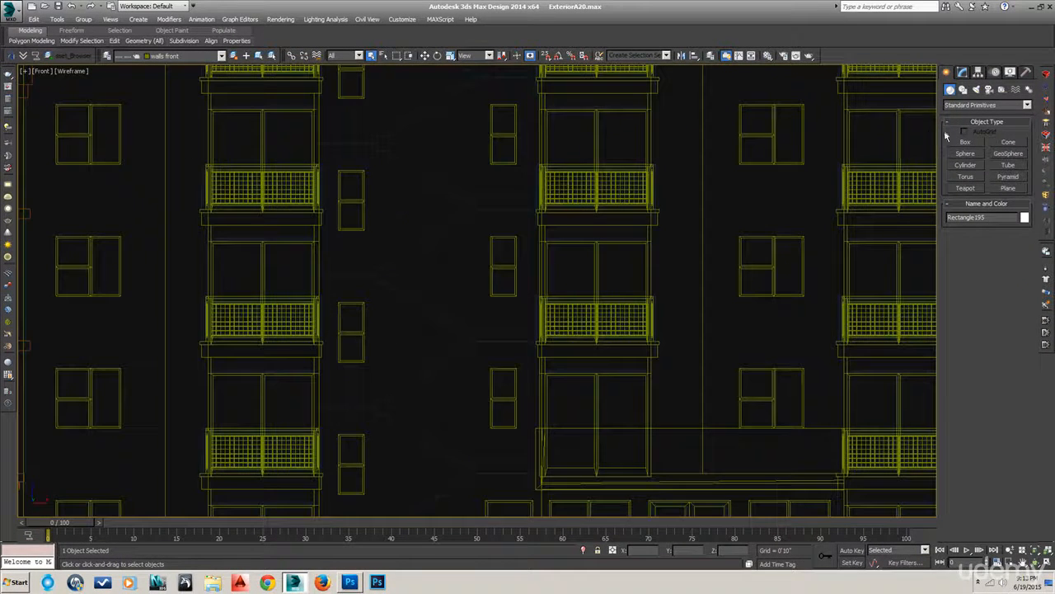
click(963, 89)
click(967, 152)
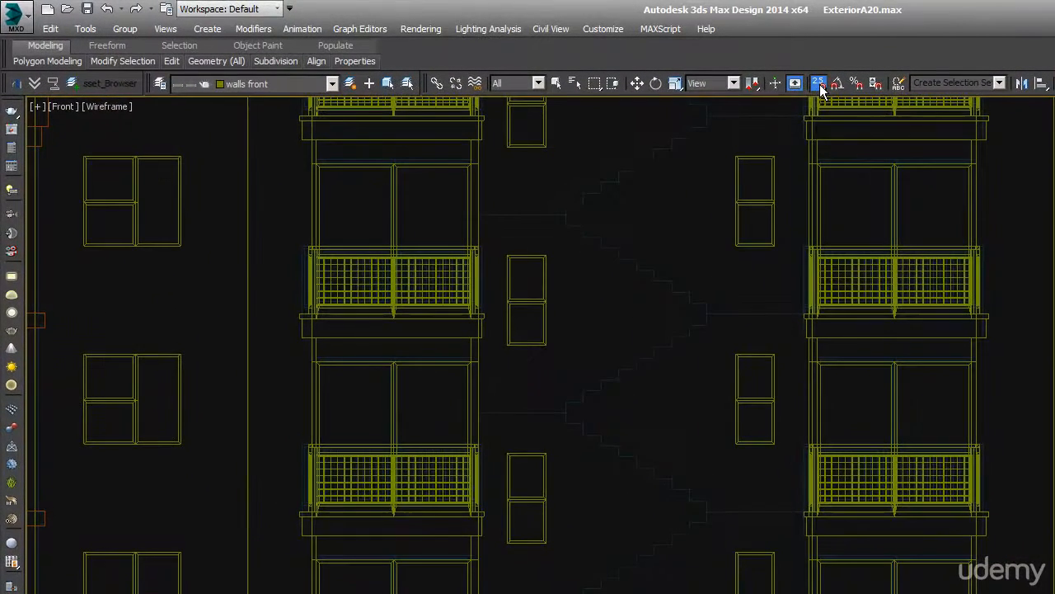
click(545, 56)
drag(821, 92, 822, 125)
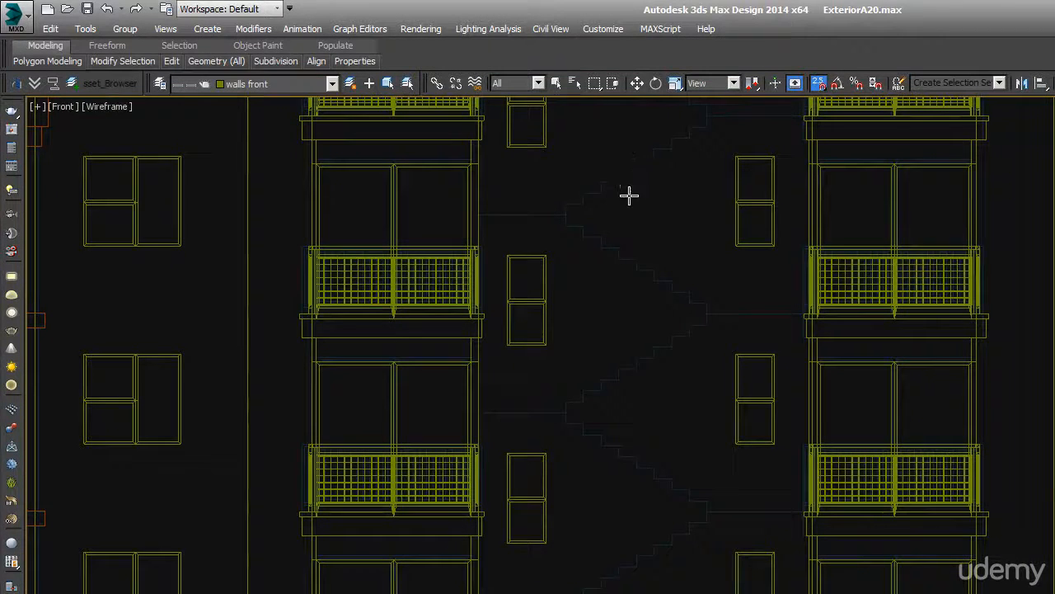
click(706, 126)
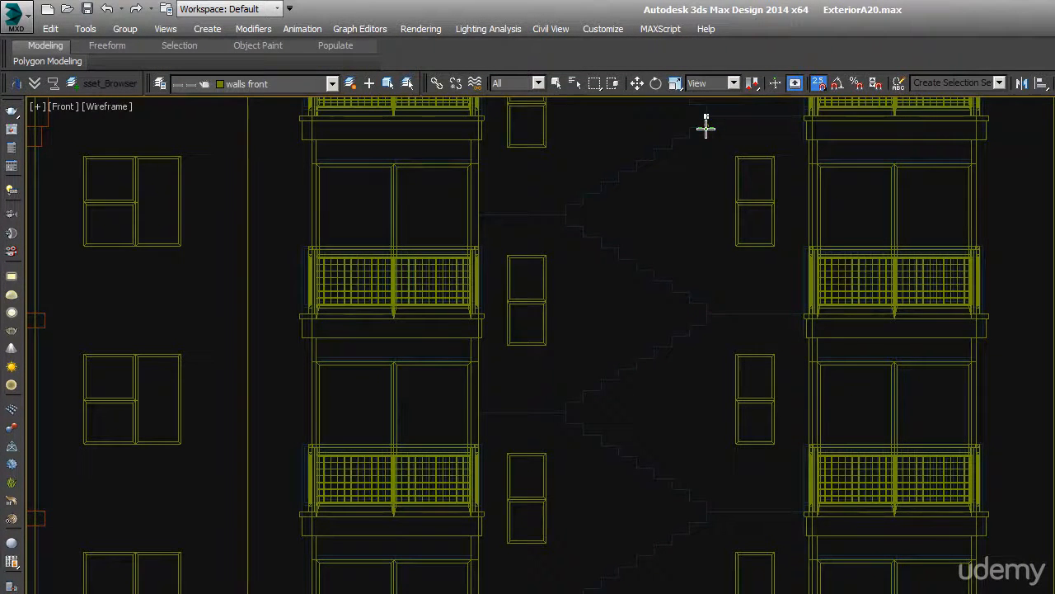
click(688, 126)
click(689, 138)
click(672, 148)
right_click(691, 205)
Check the traced stair line's position relative to the building in the top and front views
key(t)
scroll(703, 233, down, 15)
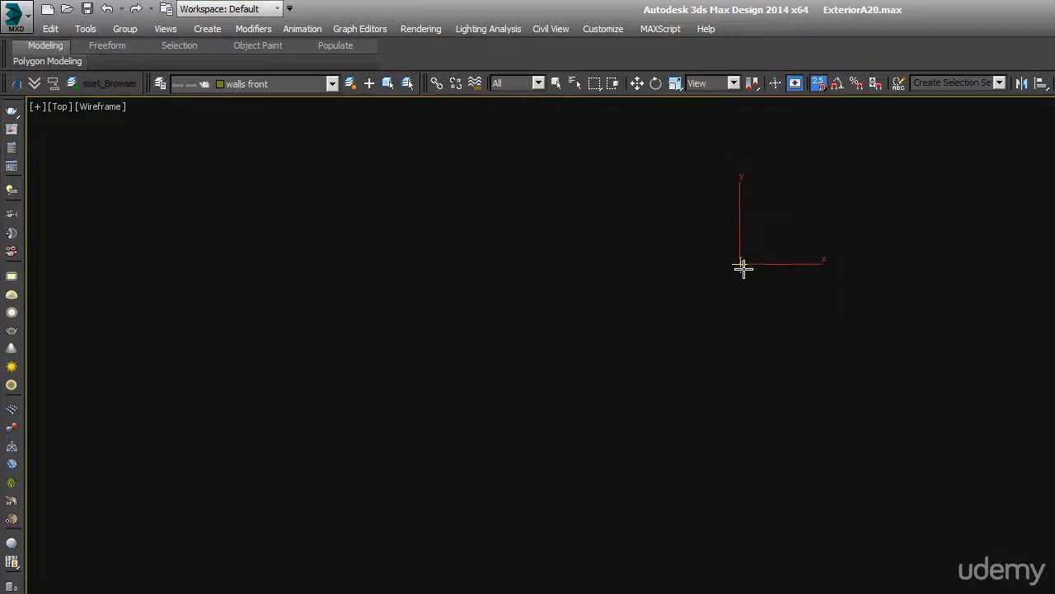
alt+middle_drag(761, 283, 835, 207)
key(f)
scroll(845, 243, down, 10)
scroll(843, 254, down, 8)
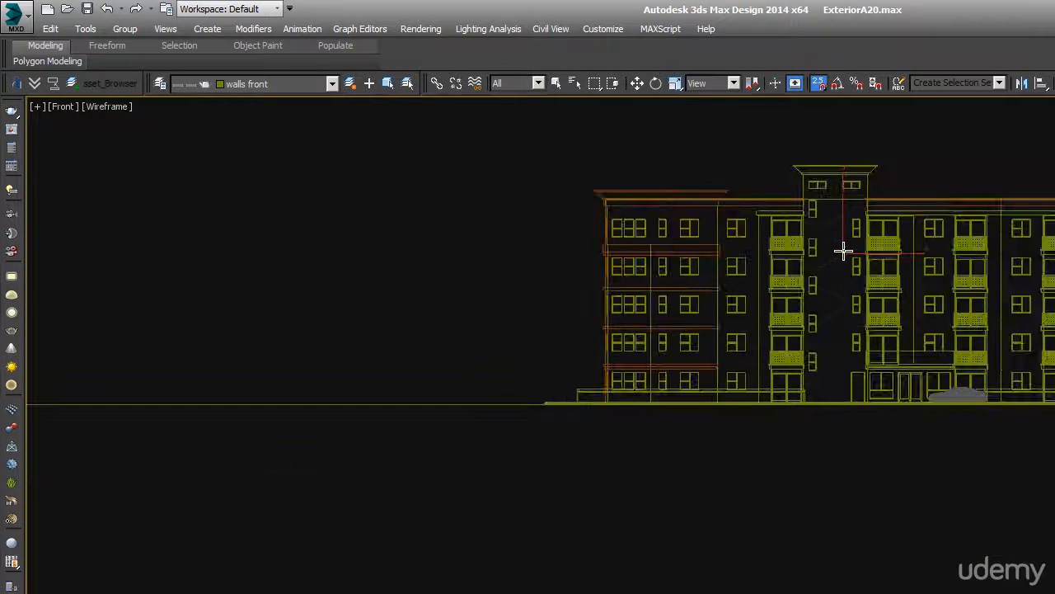
key(t)
scroll(852, 286, down, 5)
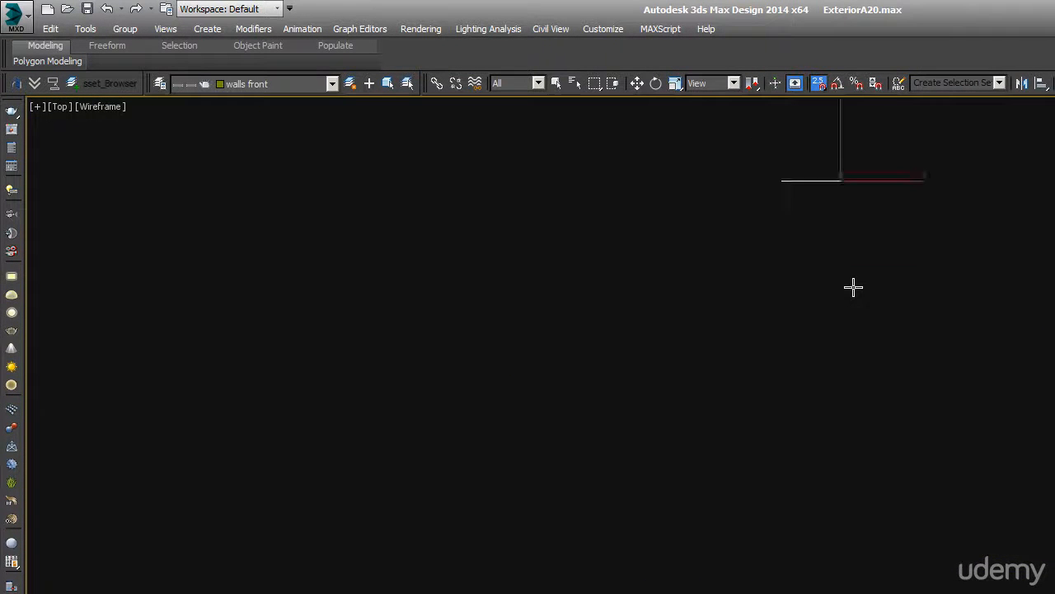
scroll(865, 288, down, 10)
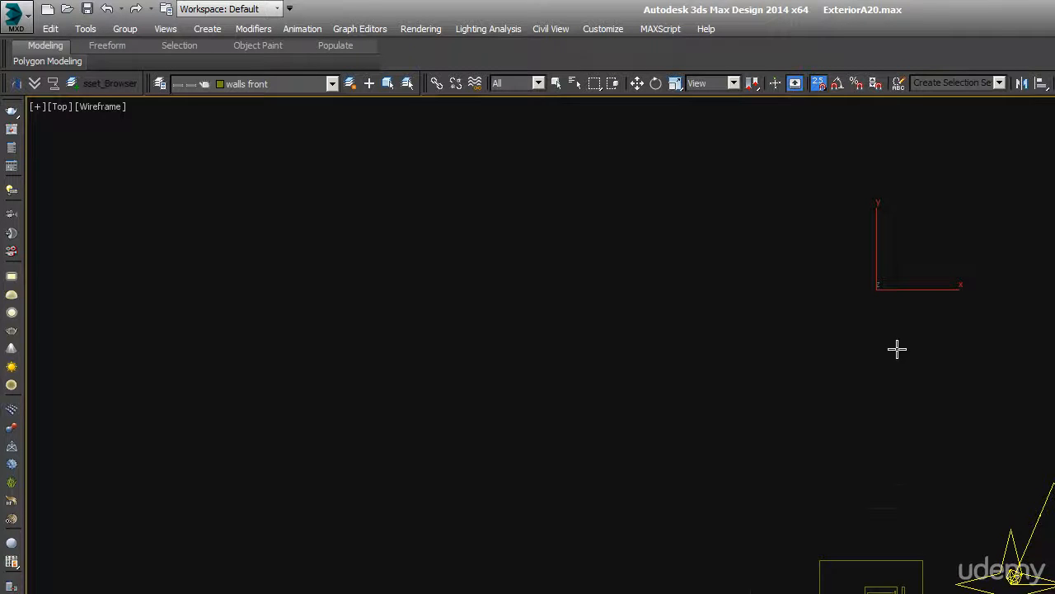
Select the two traced stair shapes lying away from the building in the top view and delete them
key(w)
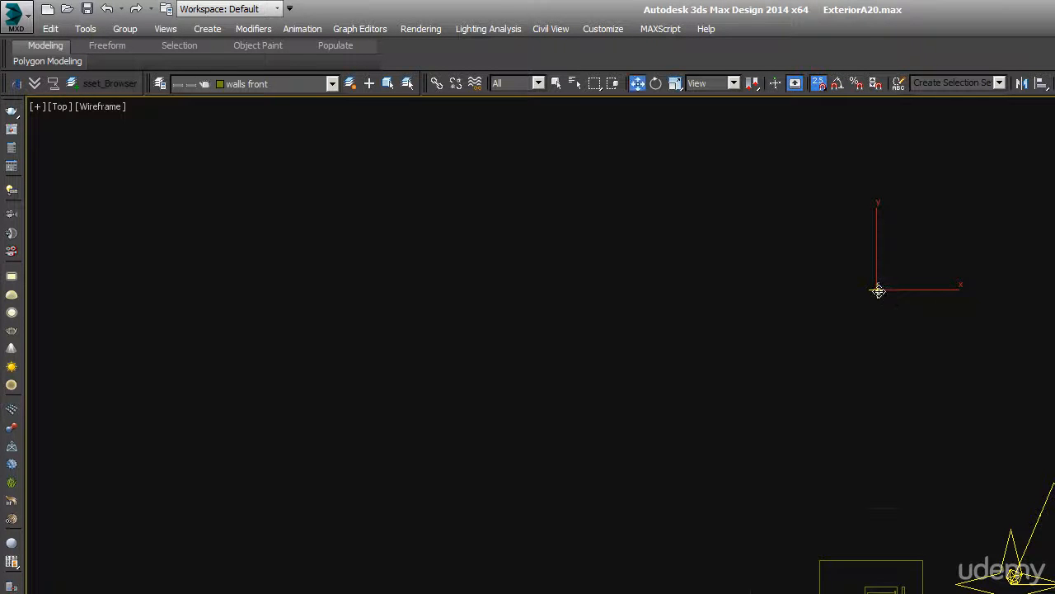
click(914, 324)
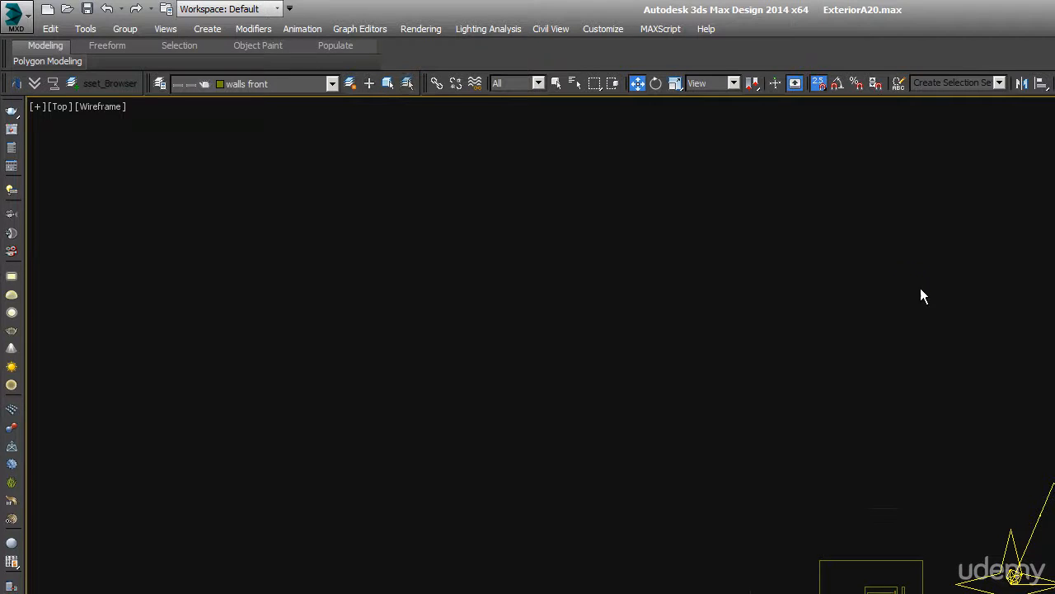
drag(937, 312, 858, 266)
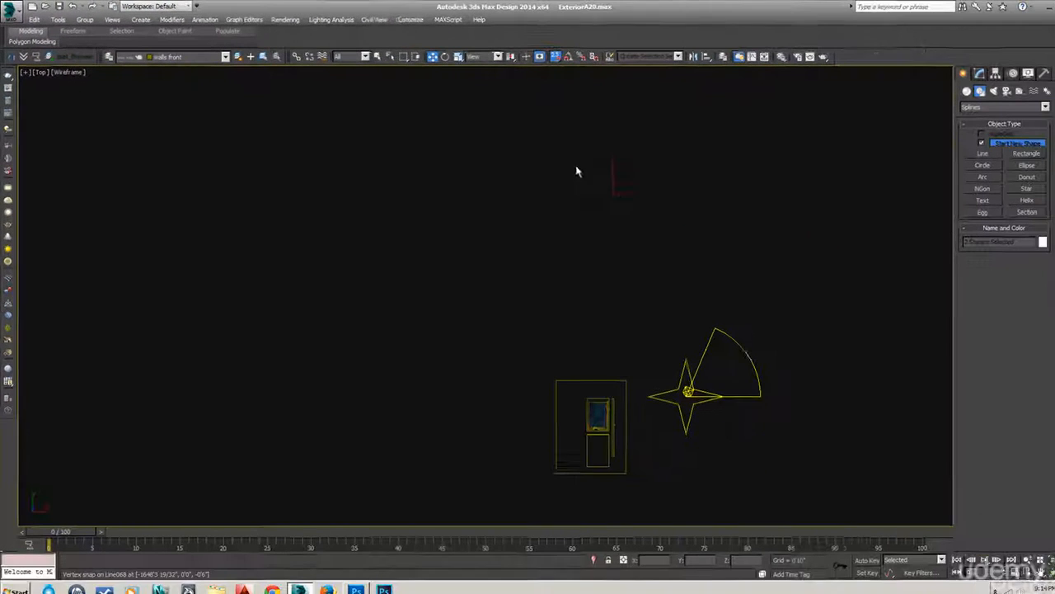
Move the CAD ostega Elevation drawing farther behind the building in the top view, unfreezing its layer only for the move
click(710, 56)
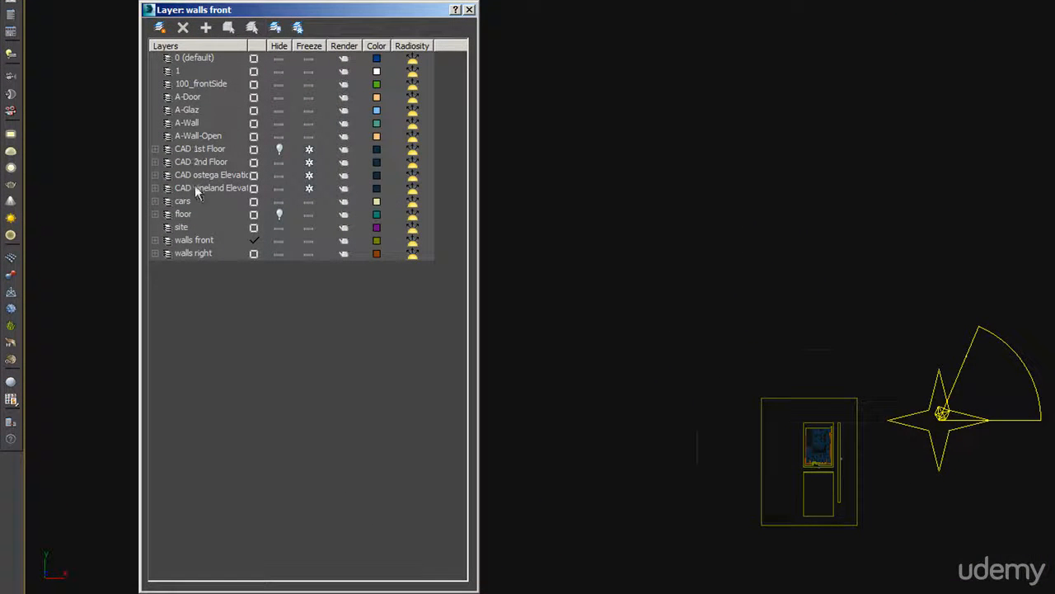
click(309, 176)
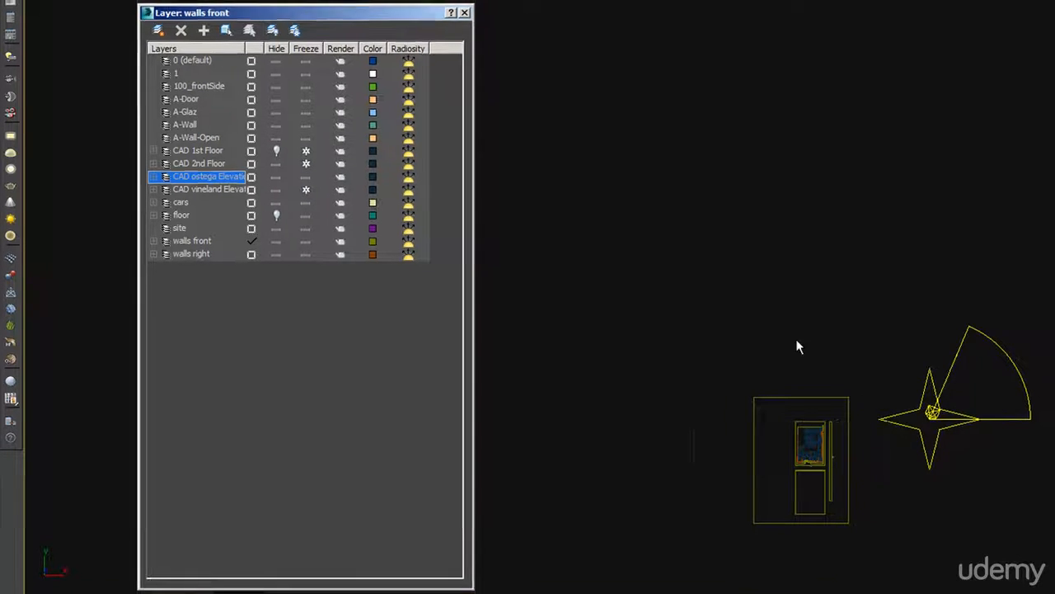
drag(847, 361, 776, 335)
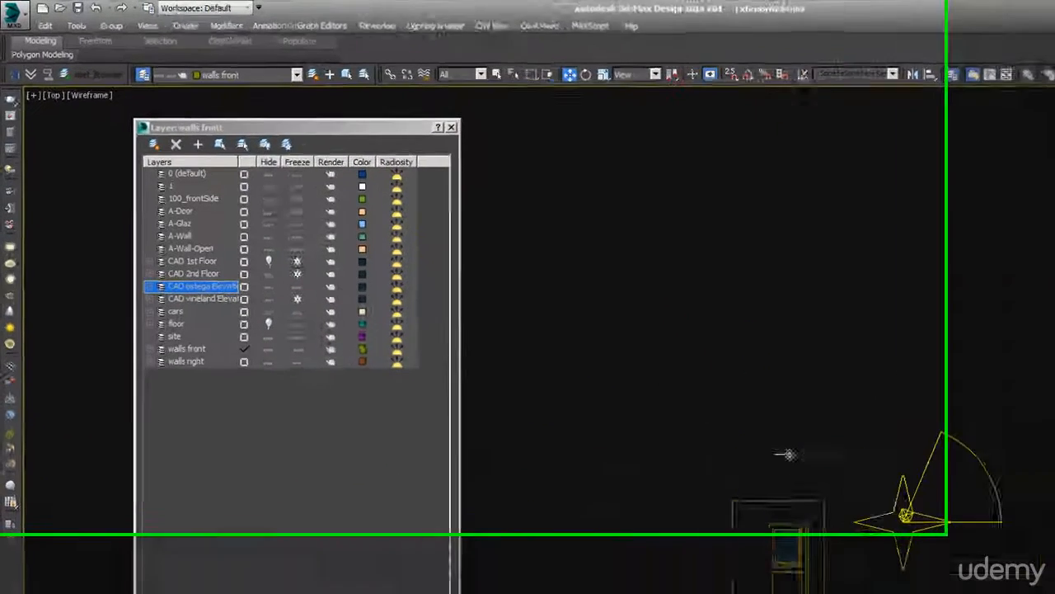
drag(780, 447, 802, 197)
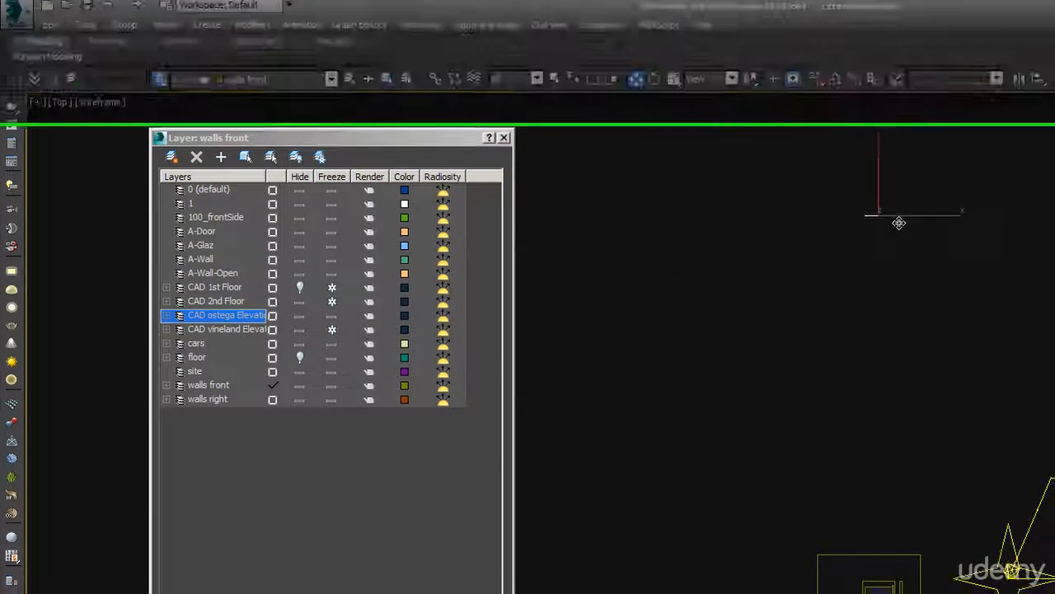
click(310, 176)
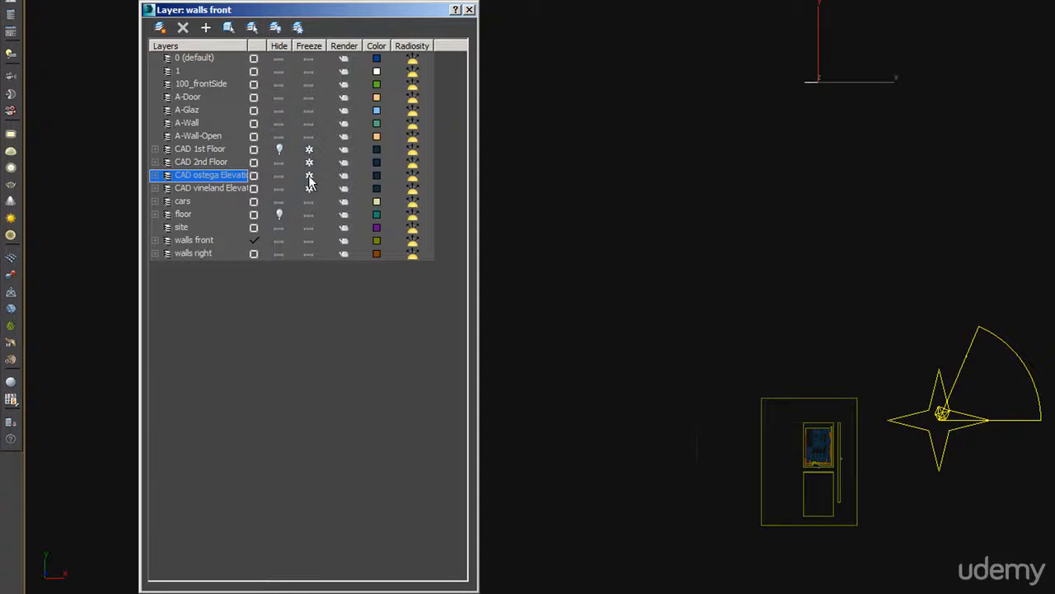
Trace the descending upper stair flight and its landing up to the balcony in the front view with a Line, using 2.5D snapping
key(f)
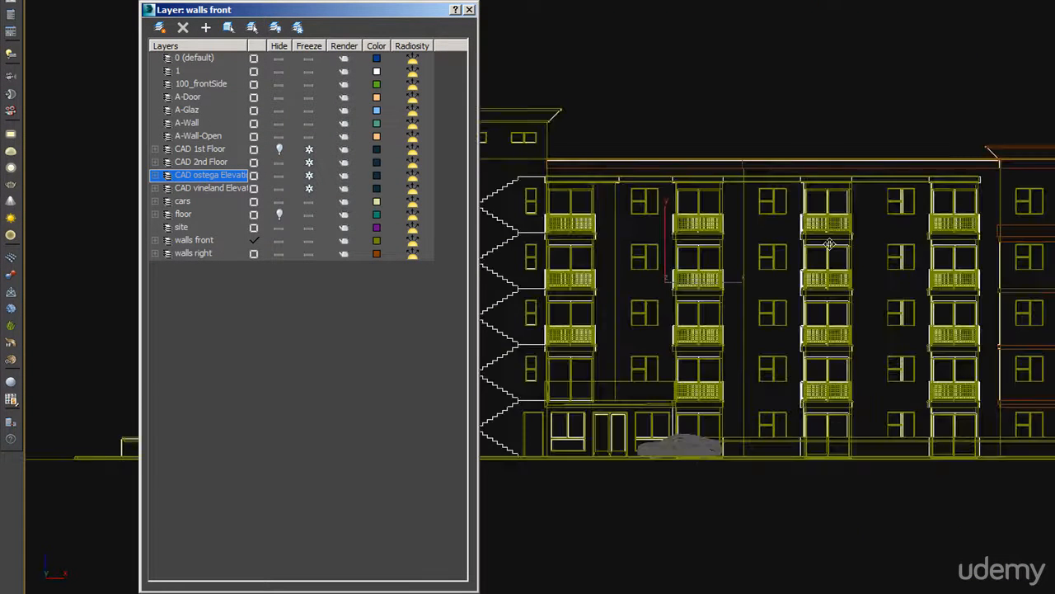
scroll(830, 244, down, 2)
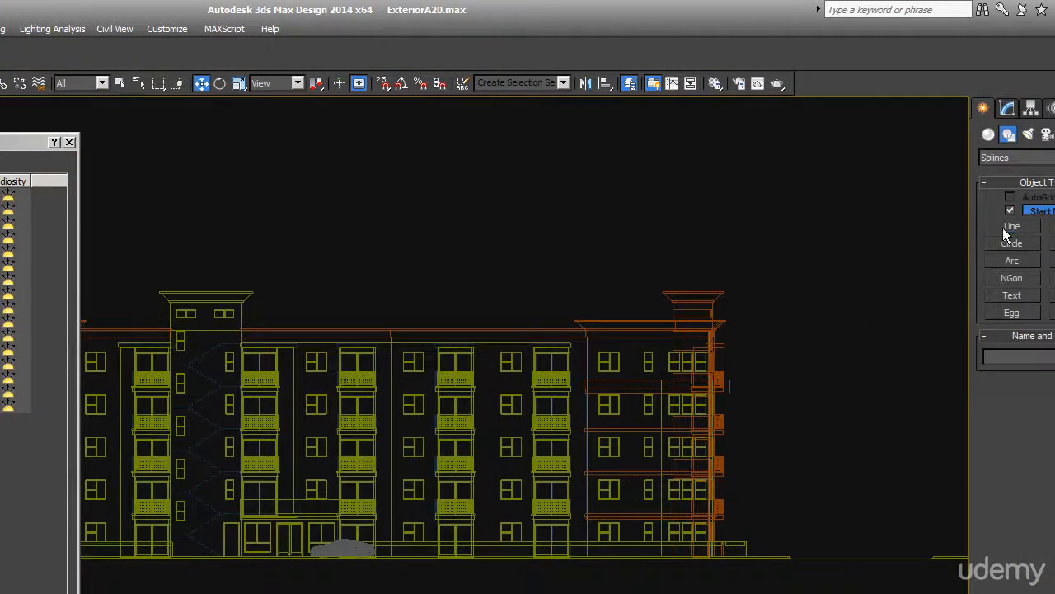
click(1009, 227)
scroll(193, 372, up, 4)
scroll(193, 370, up, 4)
key(s)
click(163, 319)
click(183, 332)
click(183, 345)
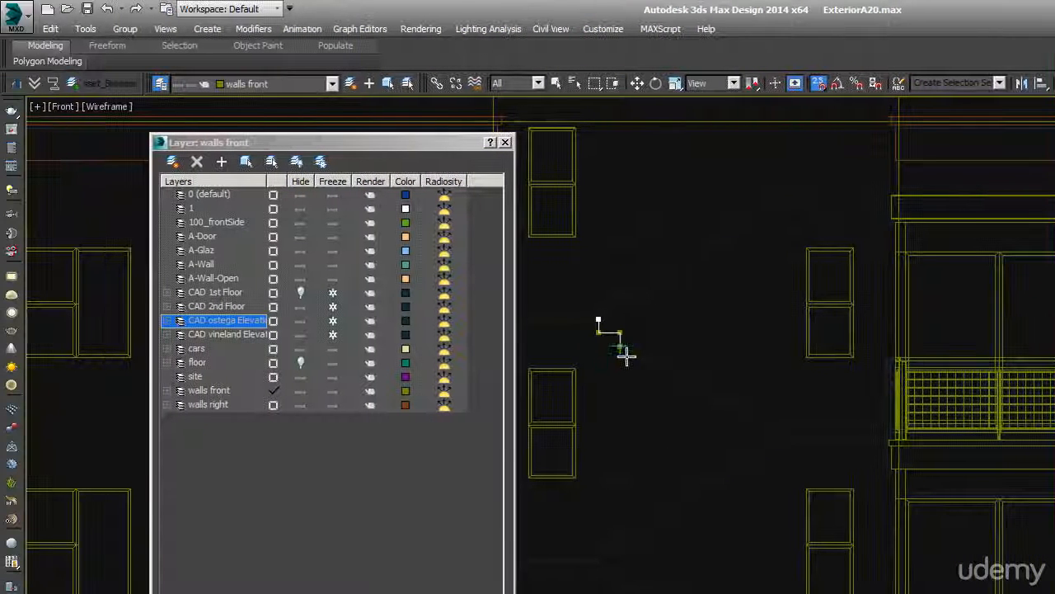
click(643, 345)
click(642, 359)
click(664, 359)
click(663, 372)
click(685, 372)
click(686, 385)
click(706, 385)
click(707, 399)
click(728, 399)
click(728, 413)
click(750, 425)
click(771, 426)
click(771, 439)
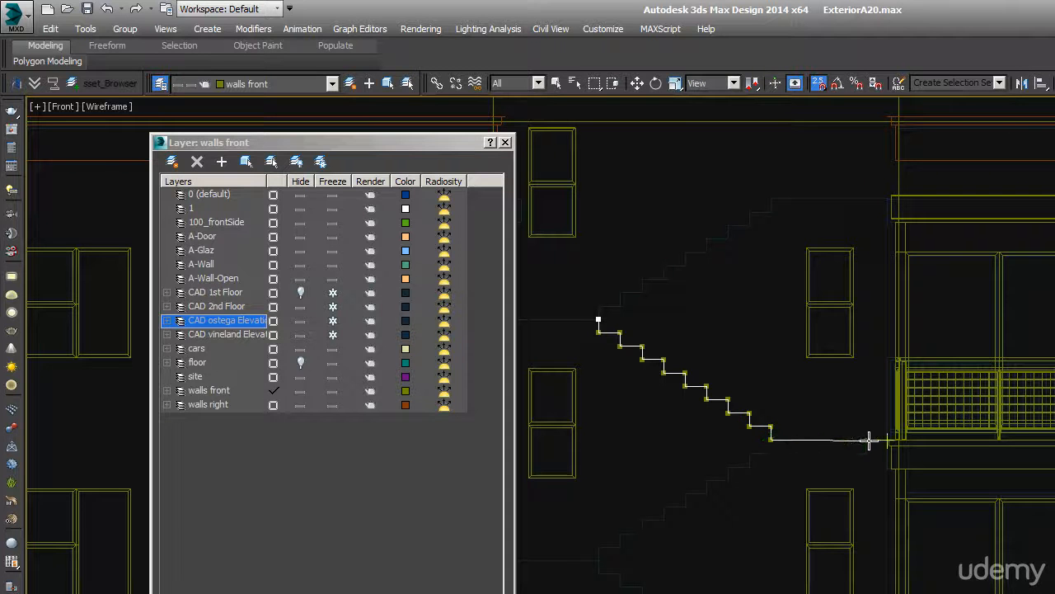
click(870, 439)
right_click(779, 392)
Move the traced stair line onto the building's front stairwell in the top view
scroll(777, 391, down, 5)
scroll(743, 393, up, 5)
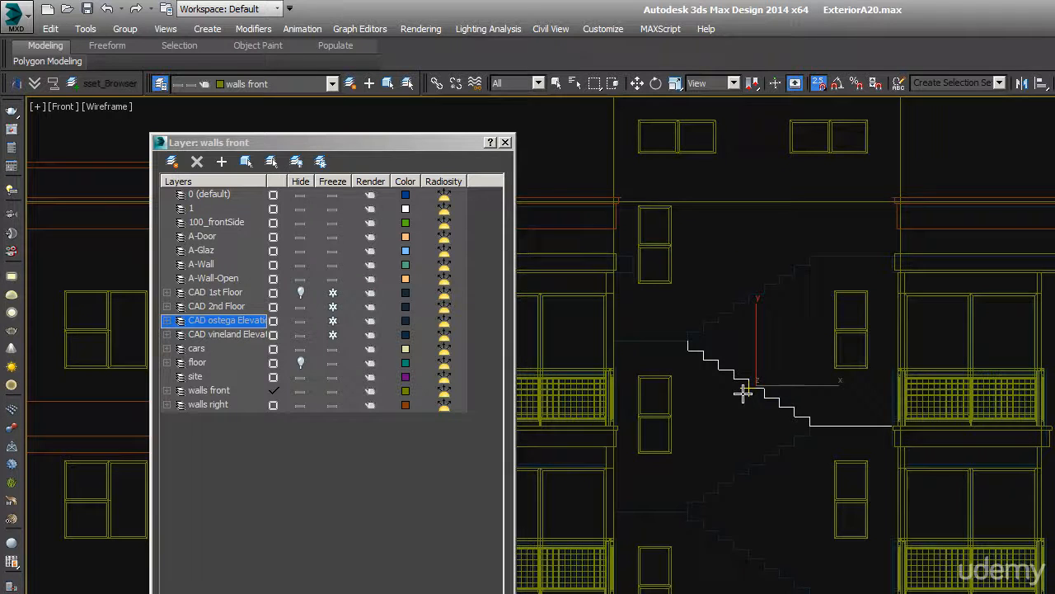
scroll(695, 426, down, 5)
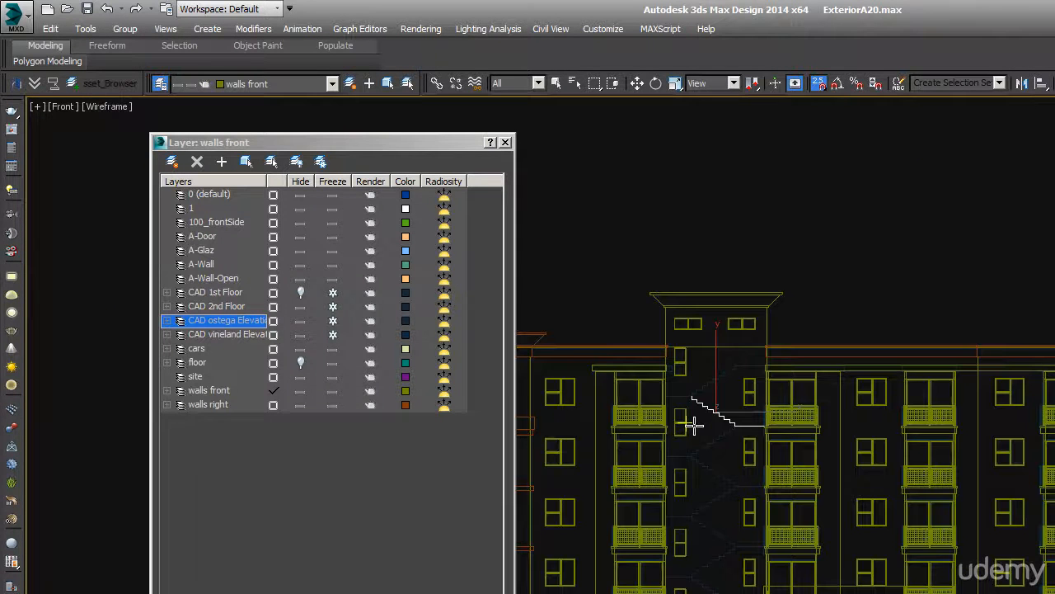
scroll(695, 426, up, 3)
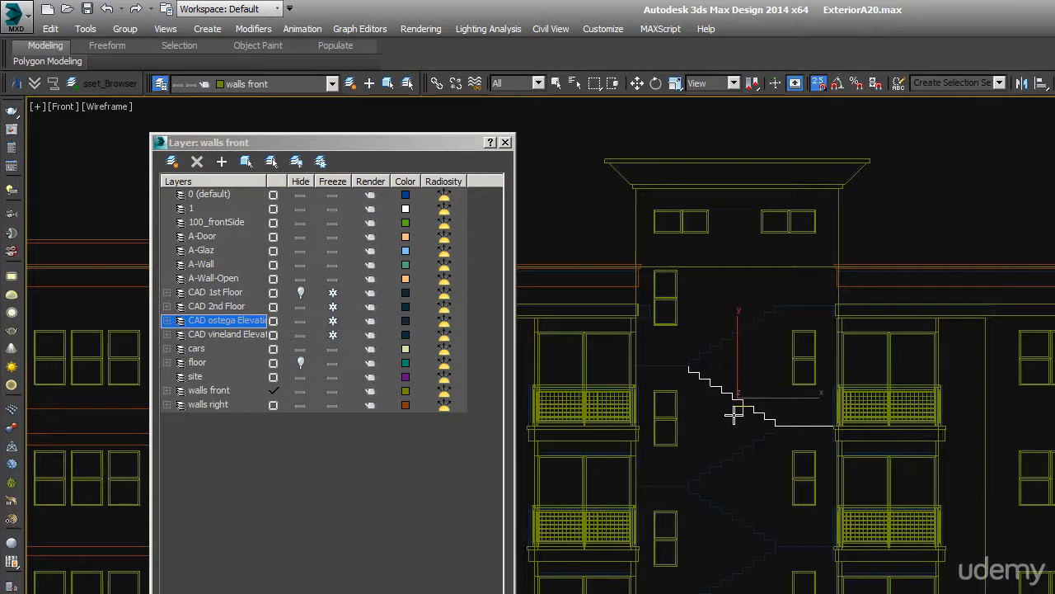
key(t)
scroll(734, 414, down, 3)
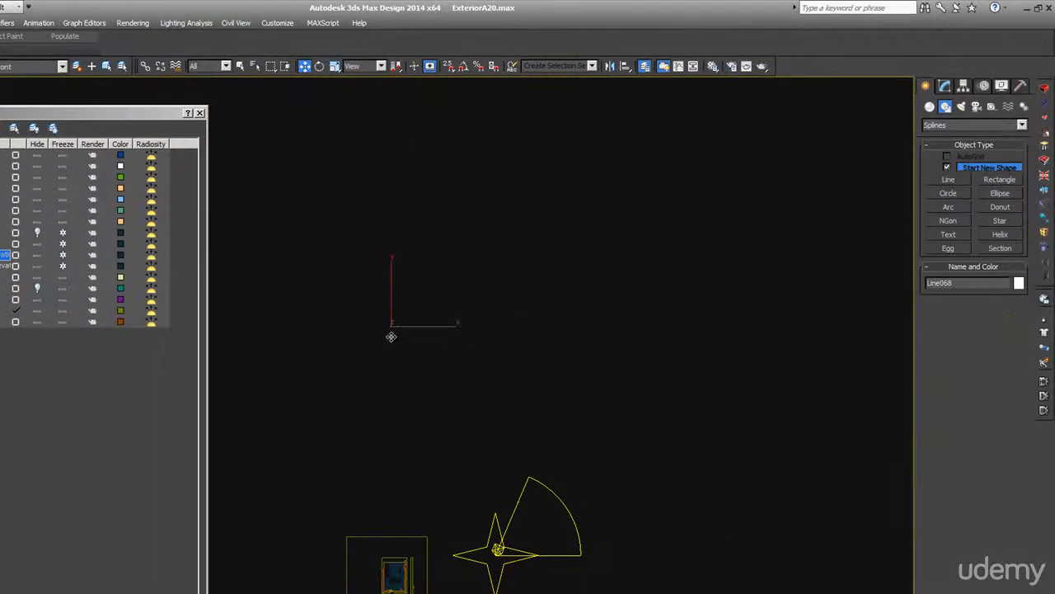
middle_drag(392, 569, 397, 403)
scroll(397, 402, up, 10)
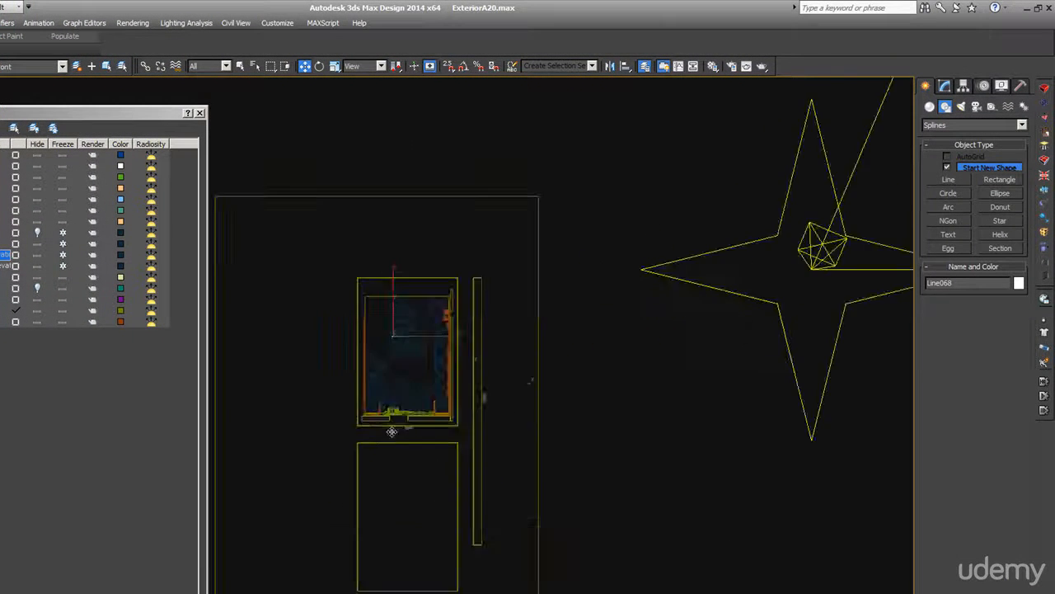
scroll(391, 363, up, 5)
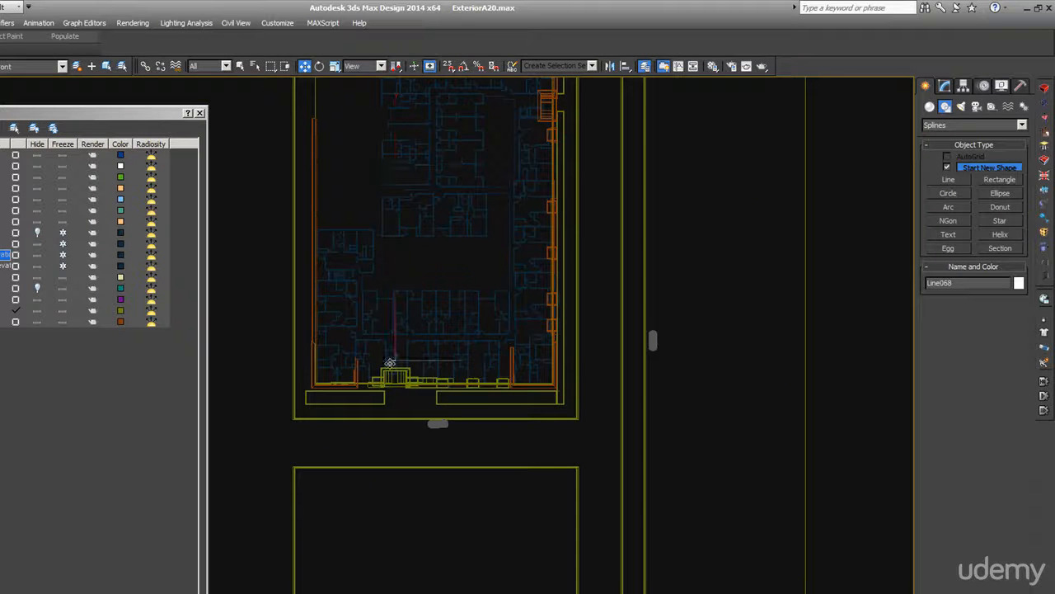
Extrude the stair line by 3'6" and inspect it on the building
click(1043, 189)
drag(1010, 273, 994, 252)
scroll(657, 262, up, 5)
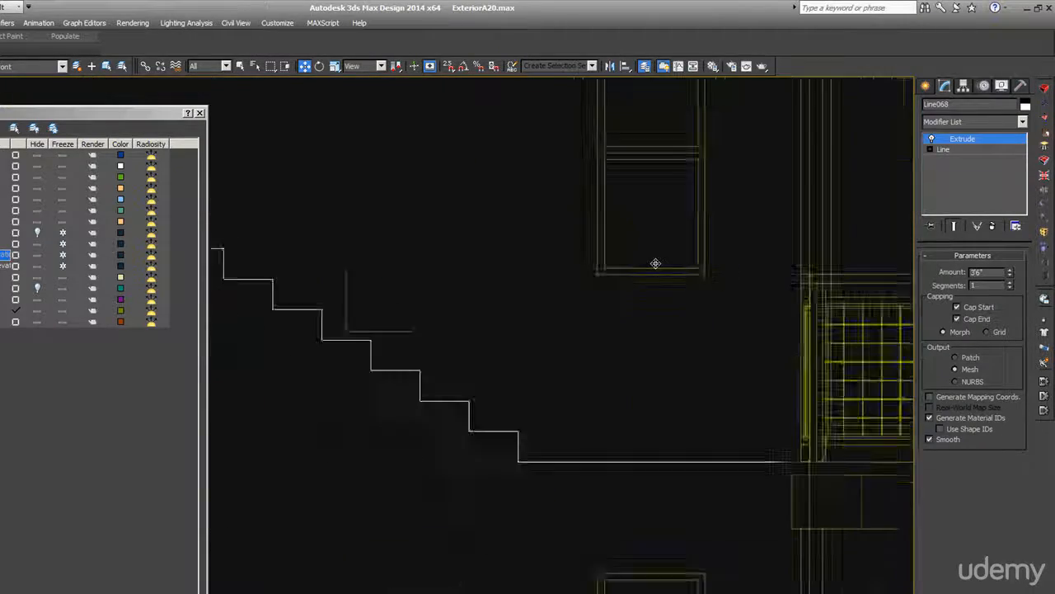
scroll(656, 264, down, 6)
alt+middle_drag(656, 265, 617, 316)
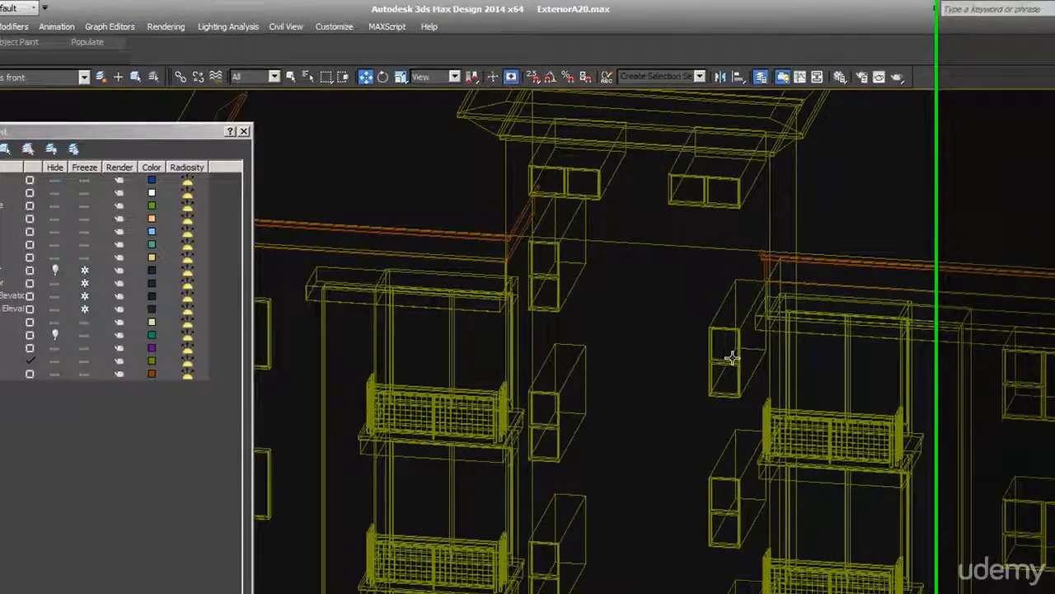
Select the light-coloured upper wall of the building's side facade in the right view
scroll(732, 358, down, 5)
key(t)
scroll(733, 358, down, 10)
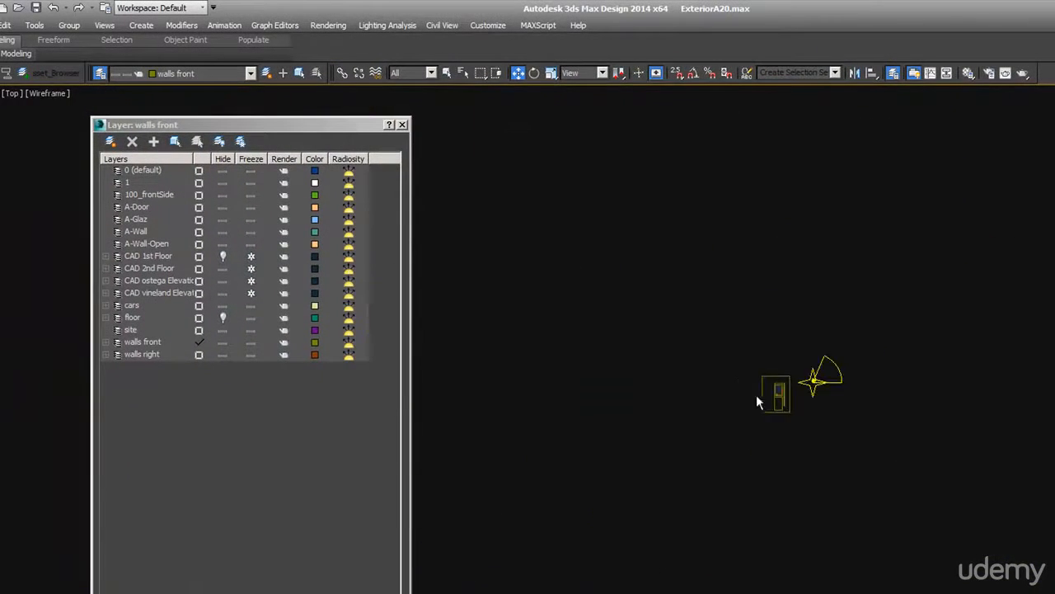
scroll(792, 397, up, 5)
key(r)
middle_drag(688, 394, 1052, 352)
scroll(624, 438, up, 6)
scroll(627, 450, up, 4)
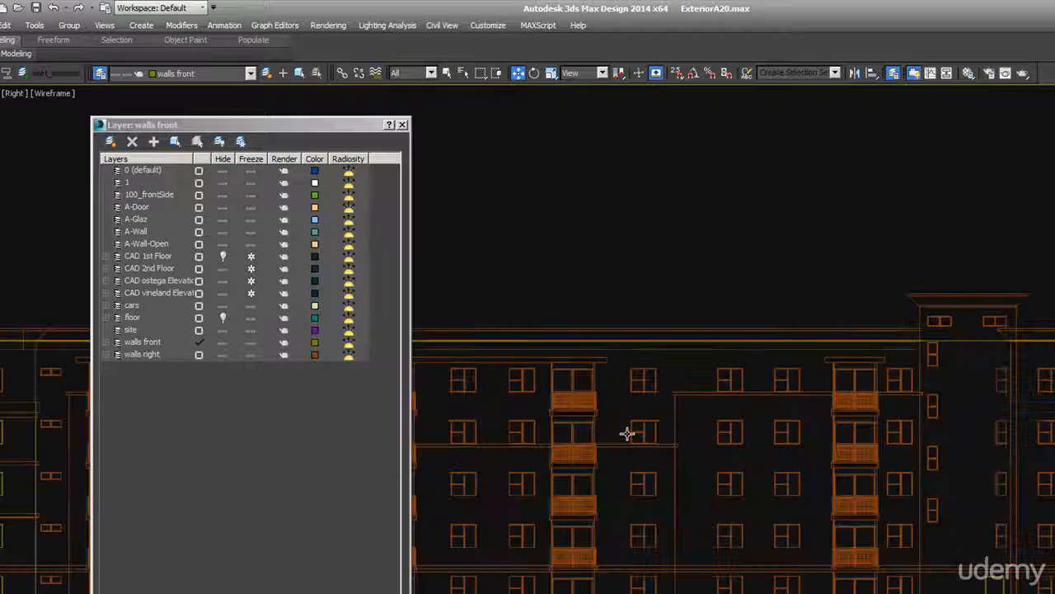
key(F3)
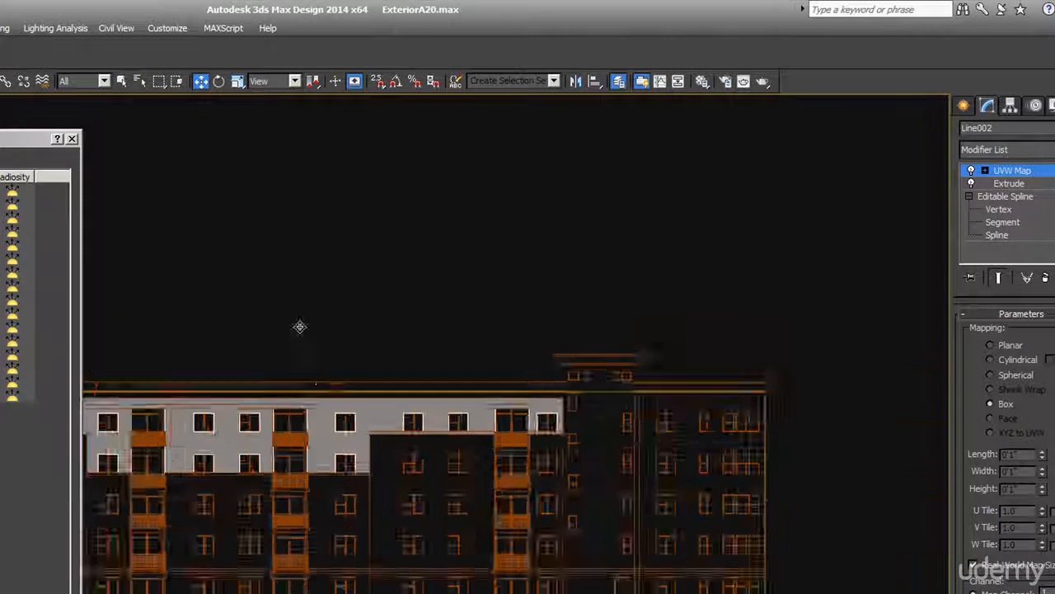
Compare the selected upper wall's location on the building in the top and front views
scroll(619, 275, down, 3)
scroll(462, 374, up, 3)
key(t)
scroll(366, 401, down, 3)
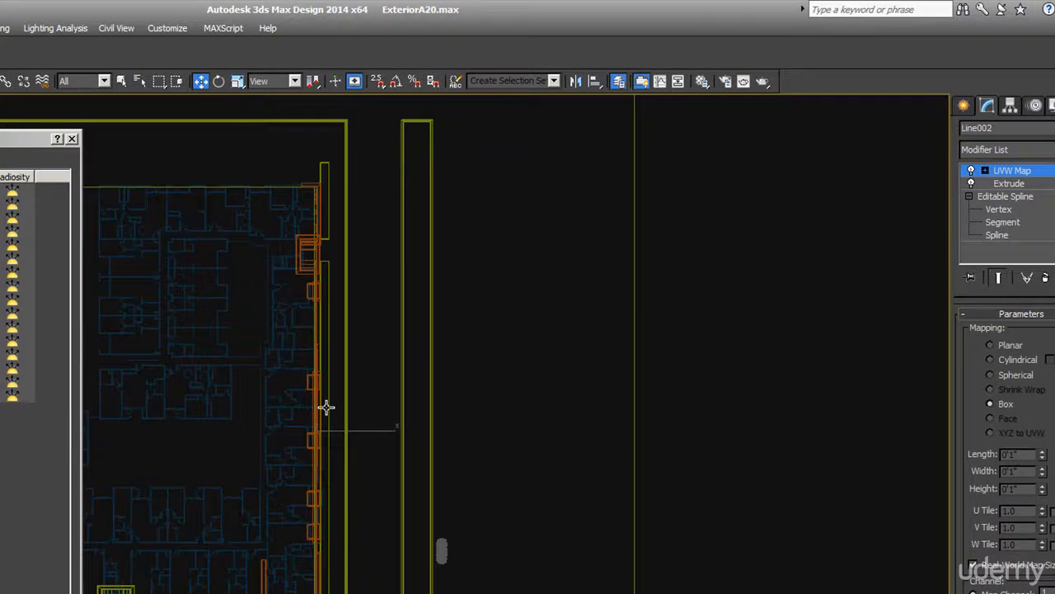
key(f)
key(l)
scroll(277, 384, down, 3)
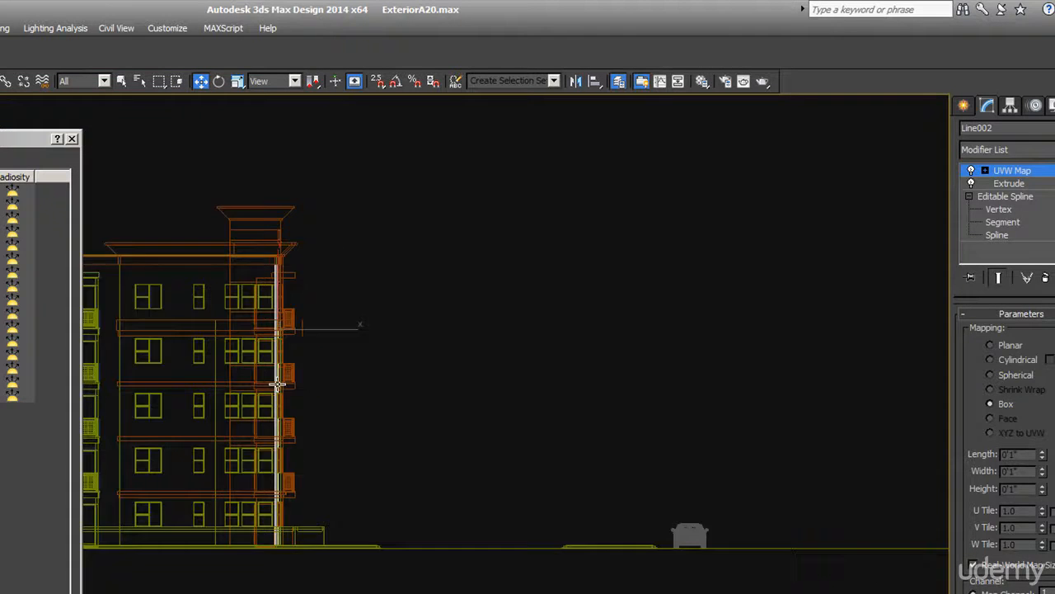
Show the building shaded from an angled view and select the middle window frame of a triple window on the corner facade
mouse_move(327, 398)
alt+middle_down()
mouse_move(321, 412)
mouse_move(276, 423)
mouse_move(423, 358)
mouse_move(562, 323)
alt+middle_up()
key(F3)
scroll(412, 329, up, 3)
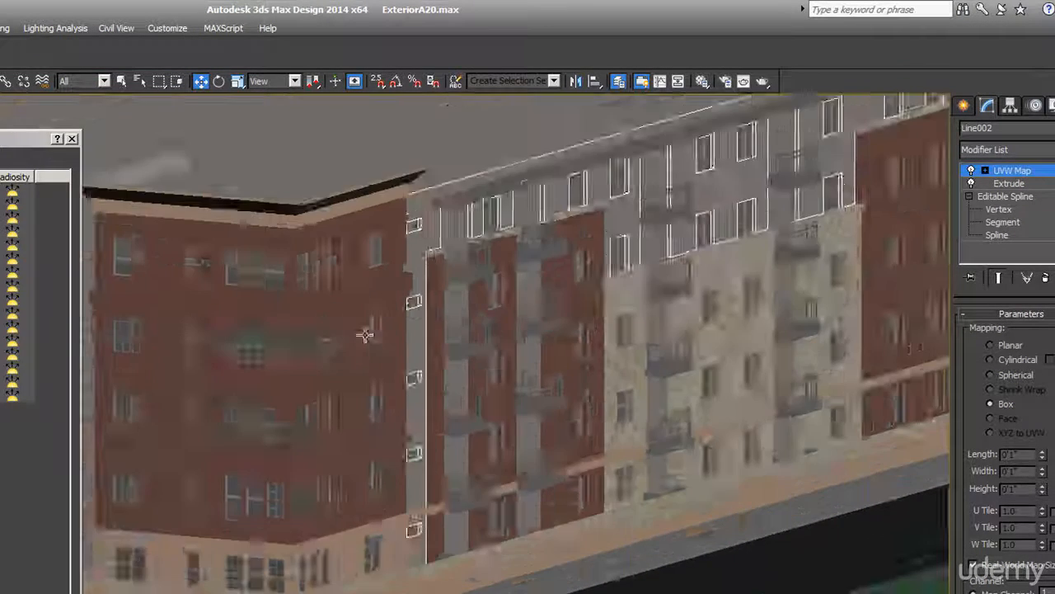
scroll(330, 336, up, 5)
click(231, 353)
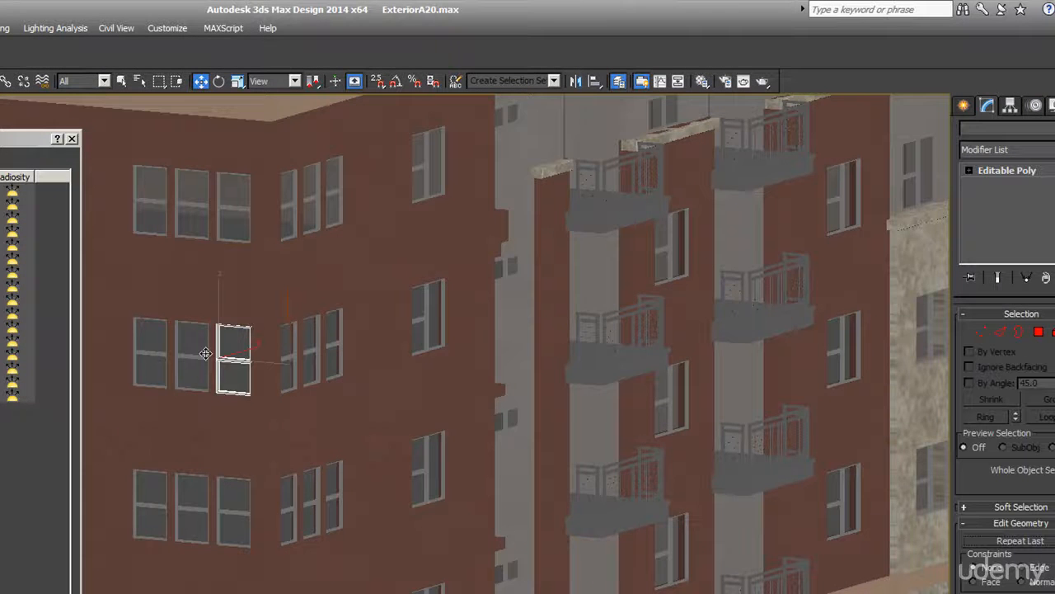
scroll(379, 363, up, 2)
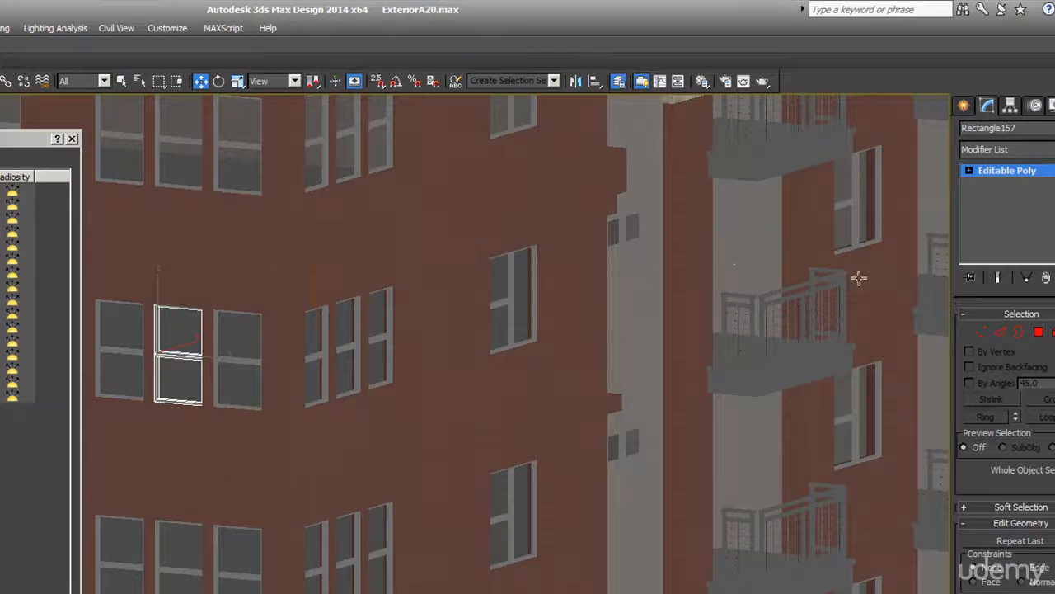
Select the upper vertices of the middle window frame at vertex level, and return to the whole object
click(981, 331)
drag(139, 289, 191, 300)
drag(532, 305, 528, 340)
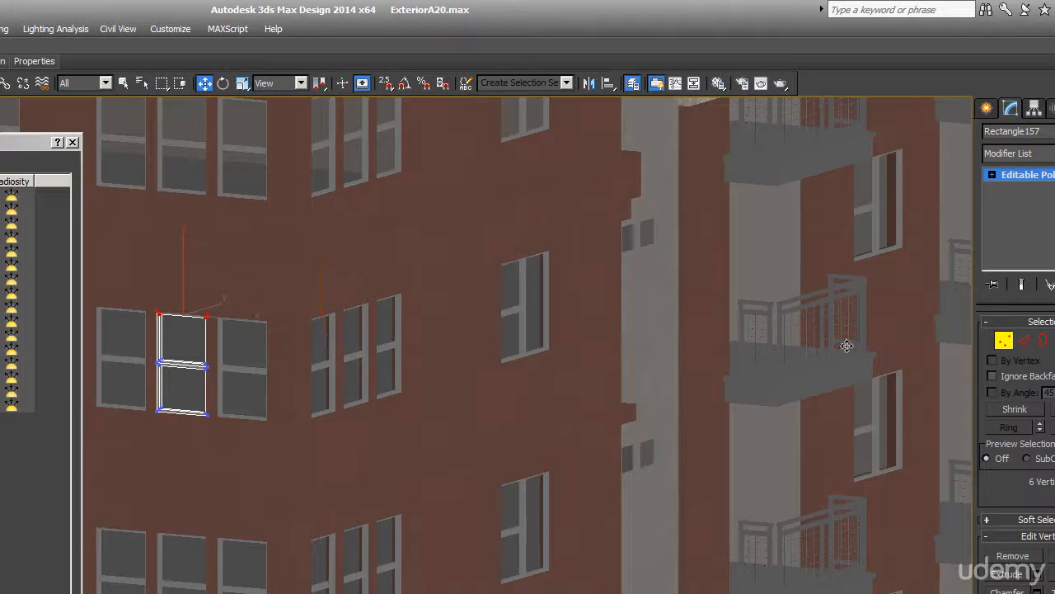
click(999, 343)
scroll(264, 309, down, 5)
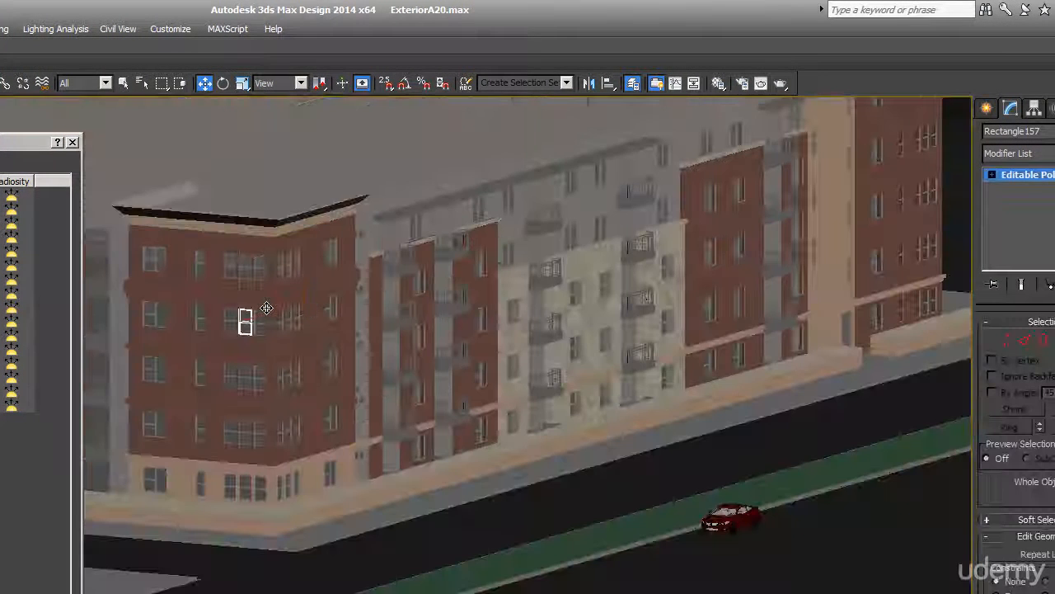
scroll(660, 306, down, 3)
Review the Vertex snap and the snap options in Grid and Snap Settings, and close that dialog and the layer manager
key(F3)
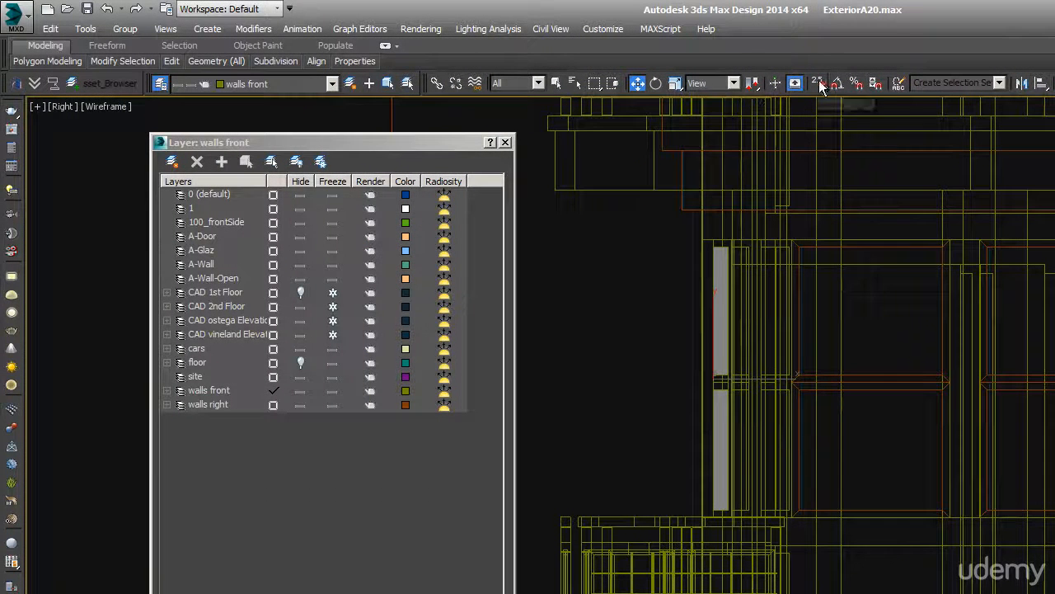
right_click(819, 84)
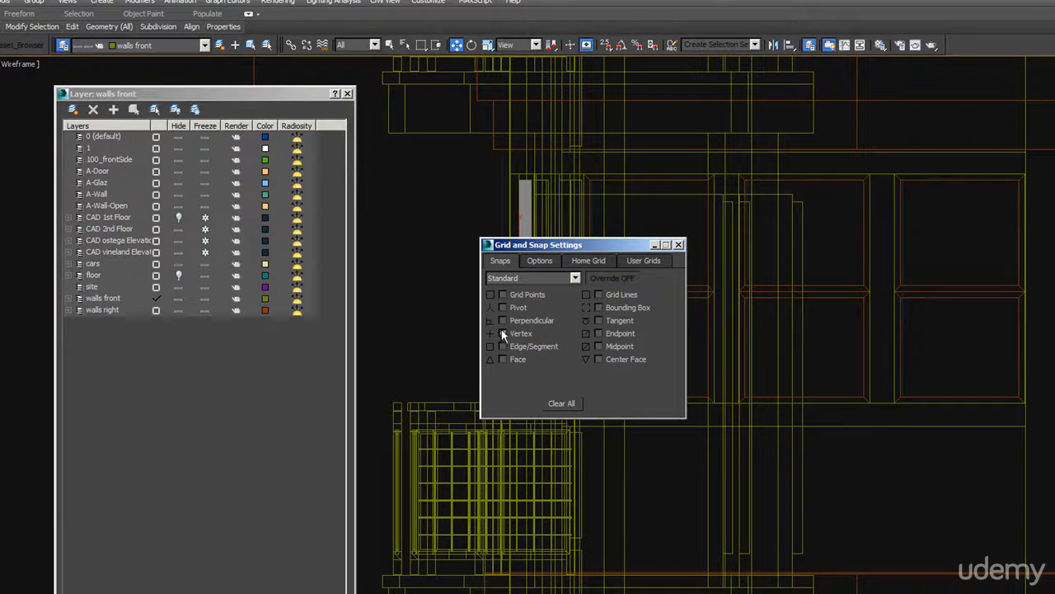
click(503, 333)
click(538, 260)
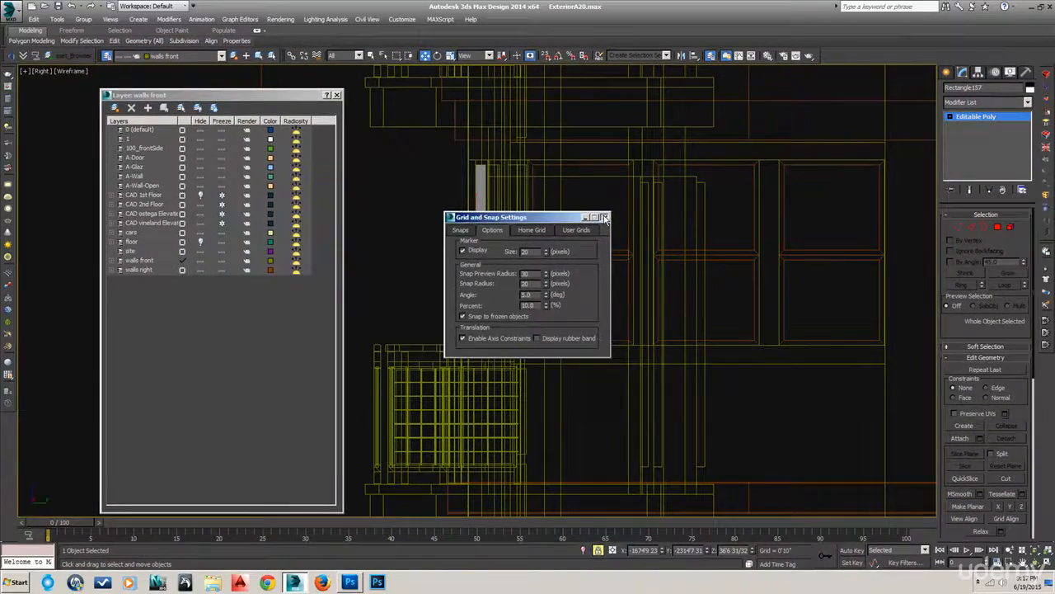
click(635, 210)
click(337, 95)
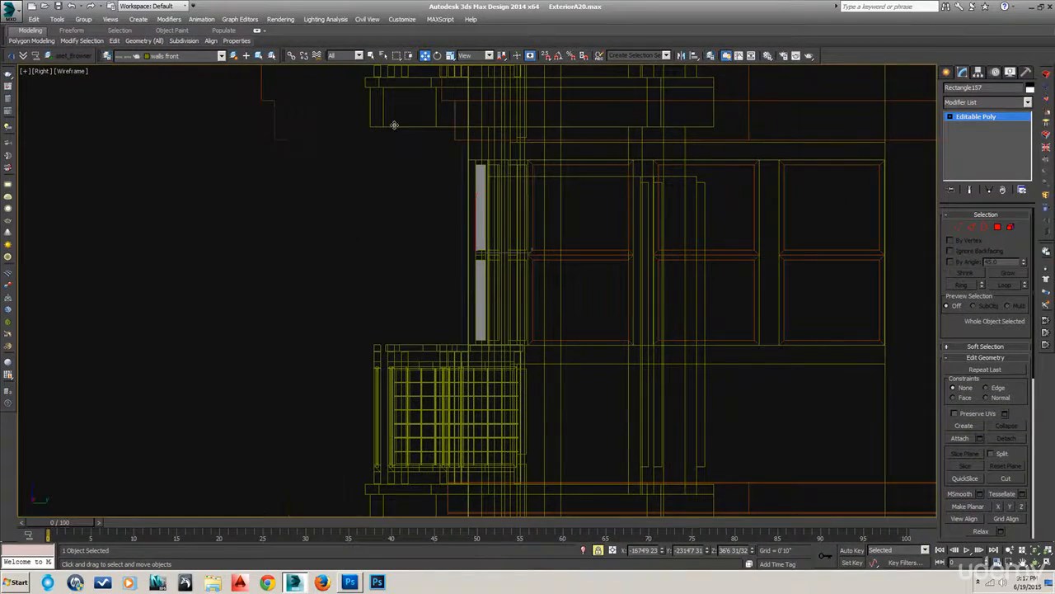
scroll(394, 124, down, 5)
scroll(394, 125, down, 5)
alt+middle_drag(421, 148, 476, 186)
scroll(471, 182, down, 3)
scroll(707, 273, down, 6)
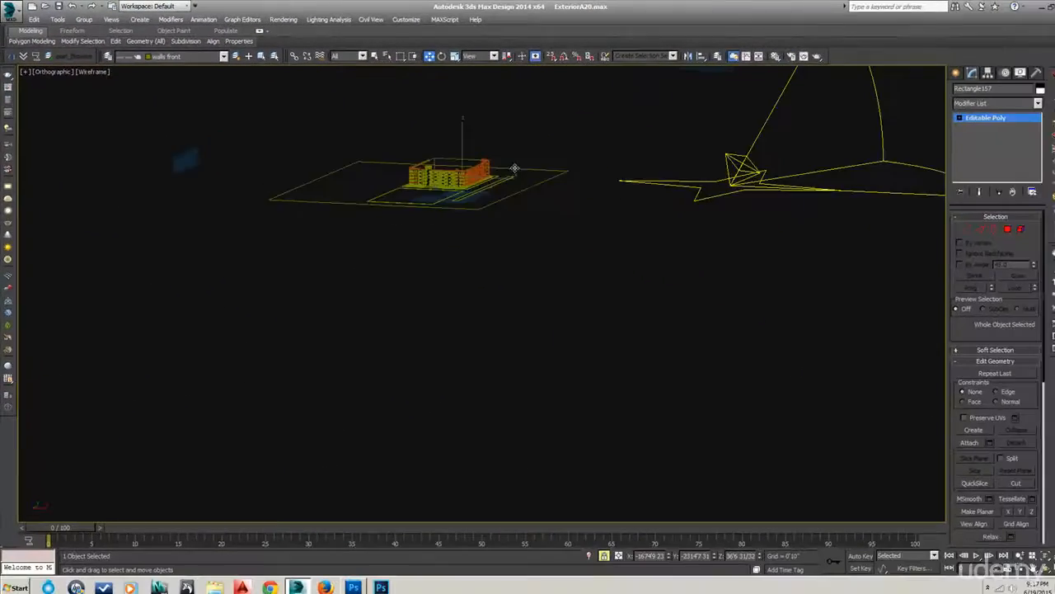
Examine the building's corner facades shaded from an angled close view, and open the layer manager
alt+middle_drag(514, 168, 492, 169)
scroll(495, 164, up, 5)
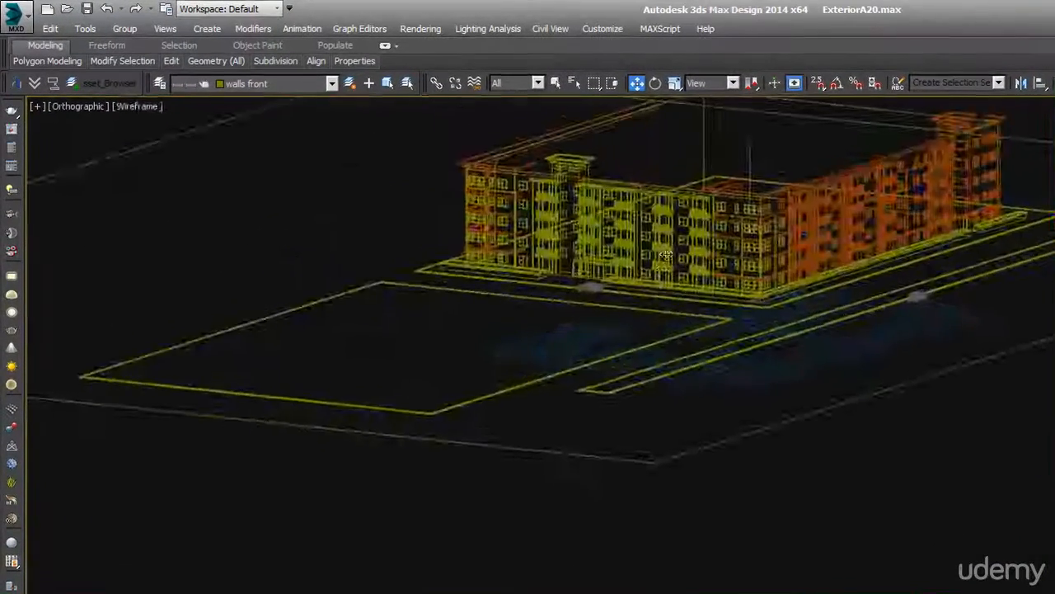
key(F3)
scroll(500, 154, up, 3)
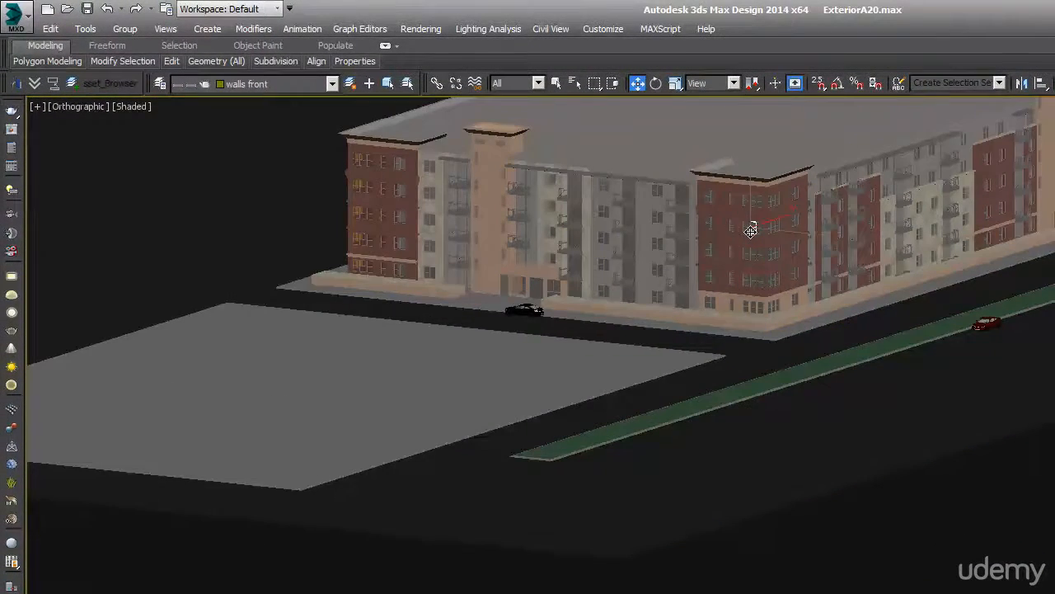
scroll(751, 230, up, 3)
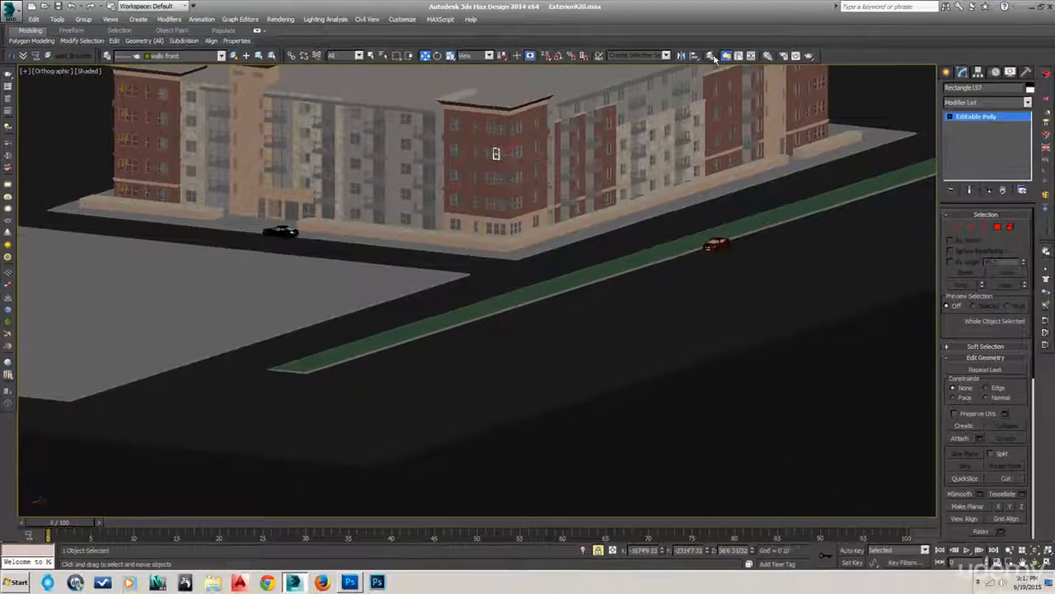
click(843, 66)
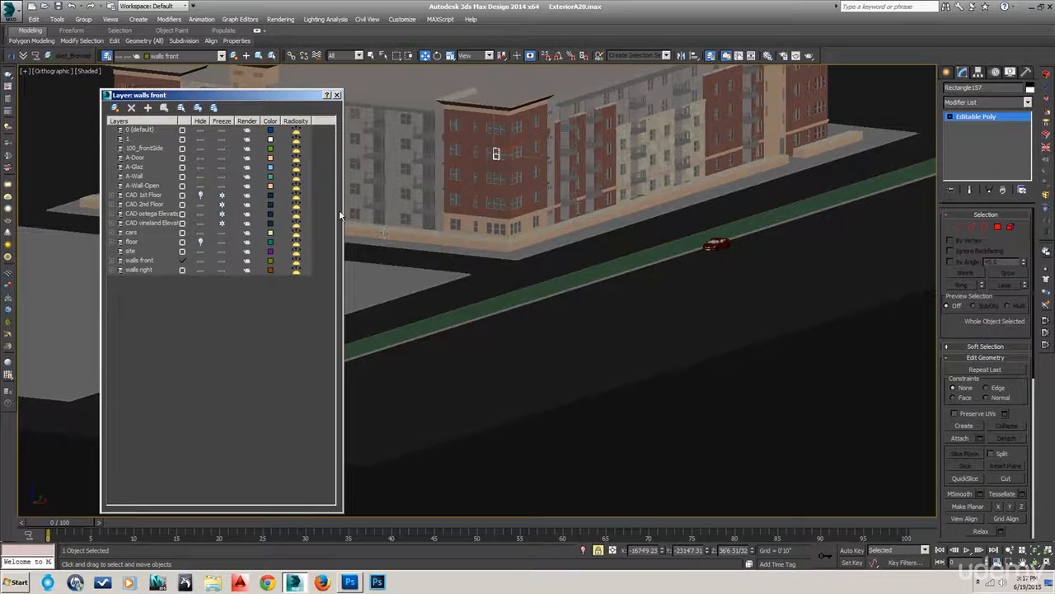
Switch to wireframe and check what the walls front layer contains by hiding it and showing it again
key(F3)
mouse_move(534, 204)
middle_down()
mouse_move(588, 272)
mouse_move(699, 216)
mouse_move(763, 132)
middle_up()
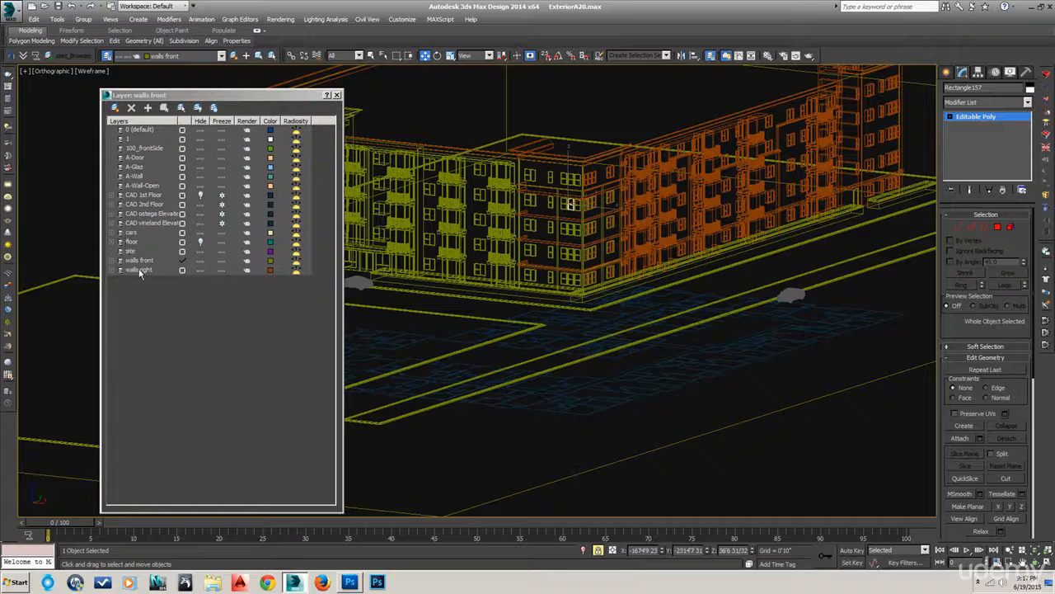
click(200, 260)
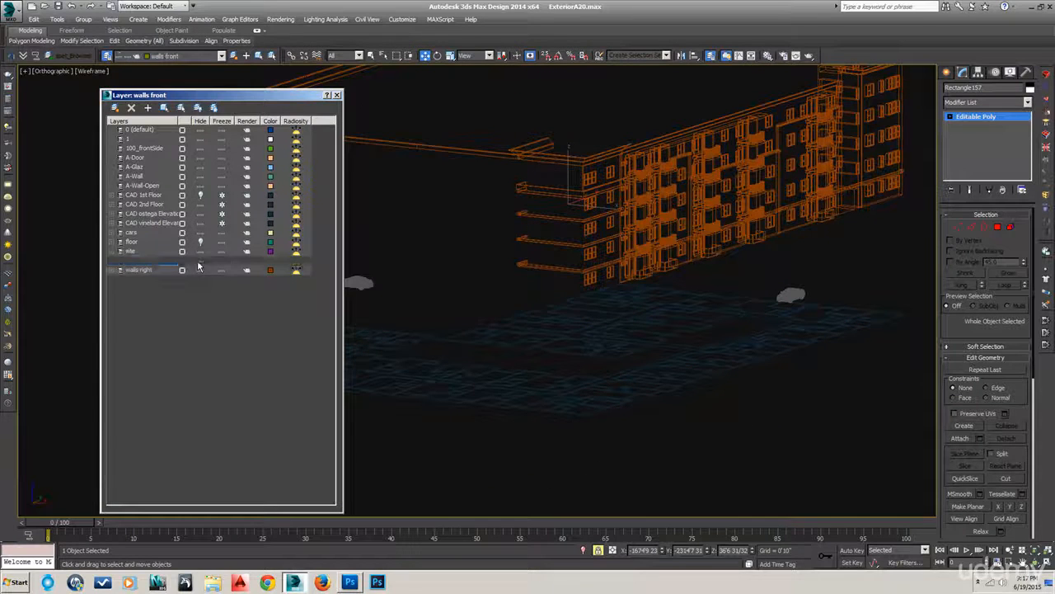
click(199, 261)
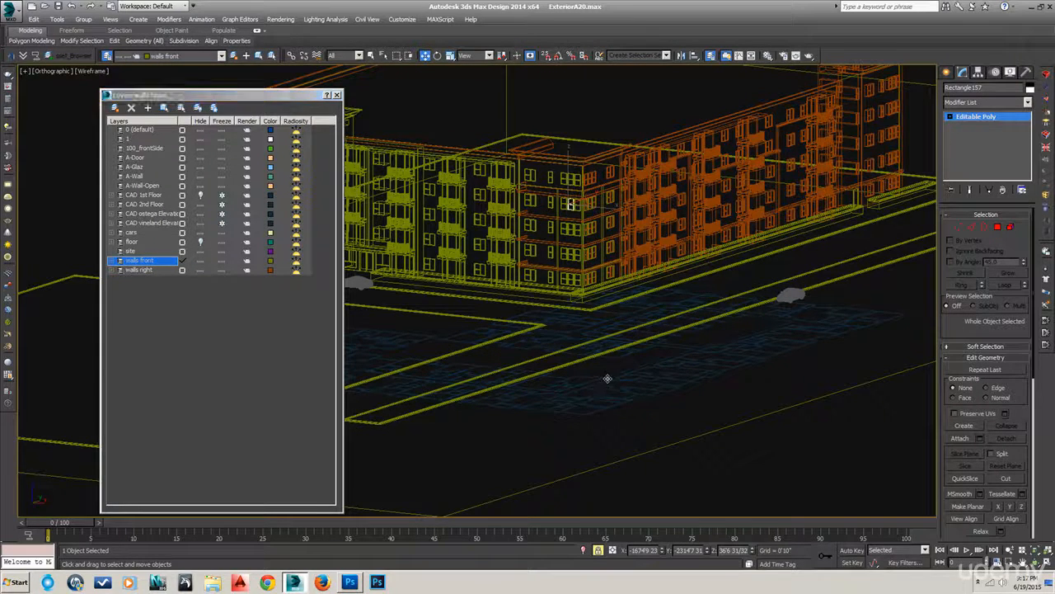
Select the ground slabs and green strip around the building and put them on a new layer named 000 site
drag(631, 374, 499, 307)
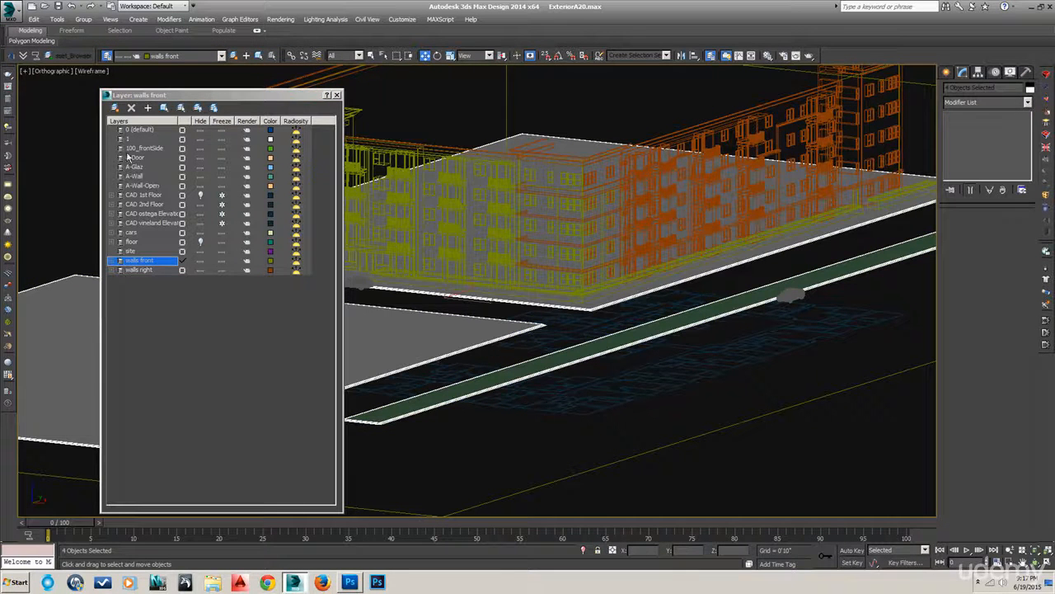
click(115, 108)
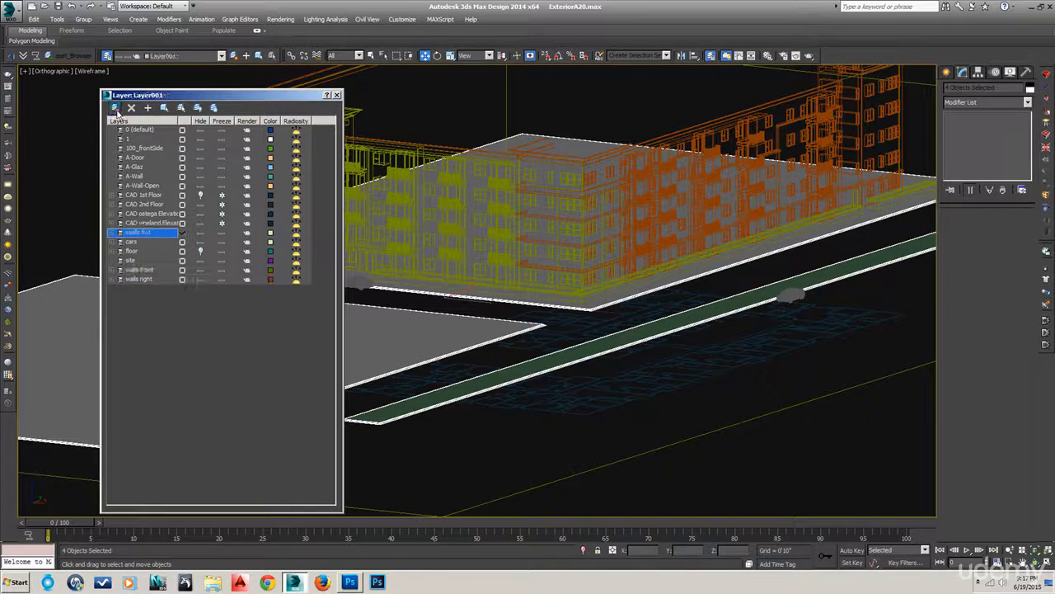
click(145, 235)
text(000 site)
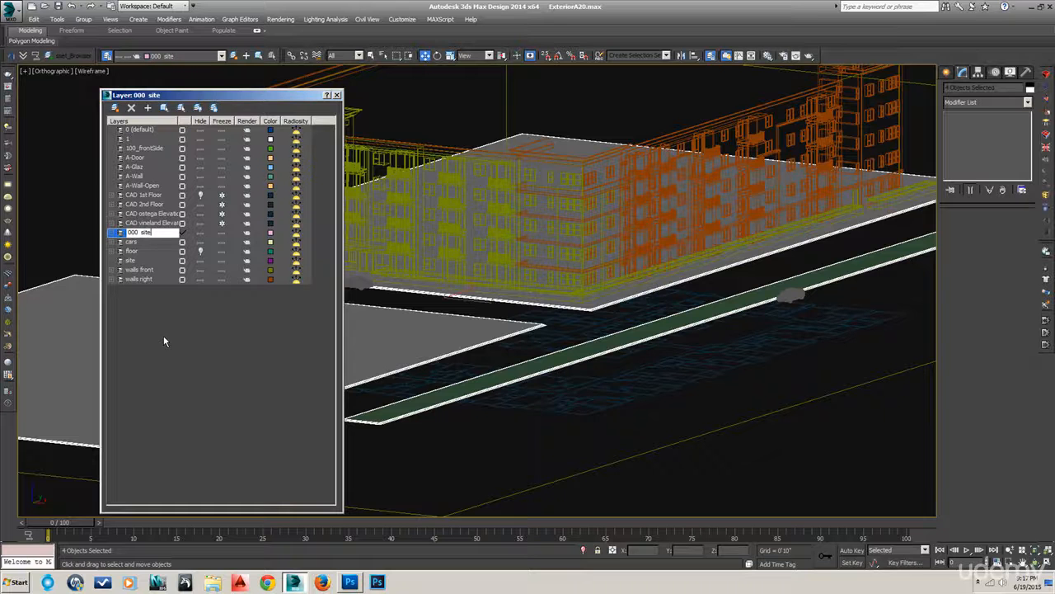
click(164, 335)
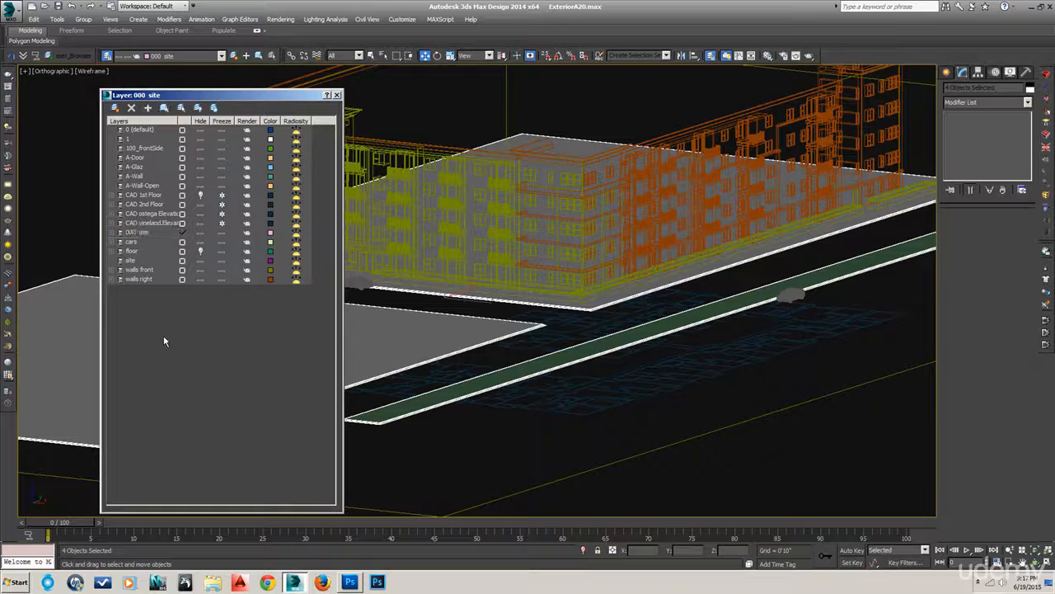
click(337, 95)
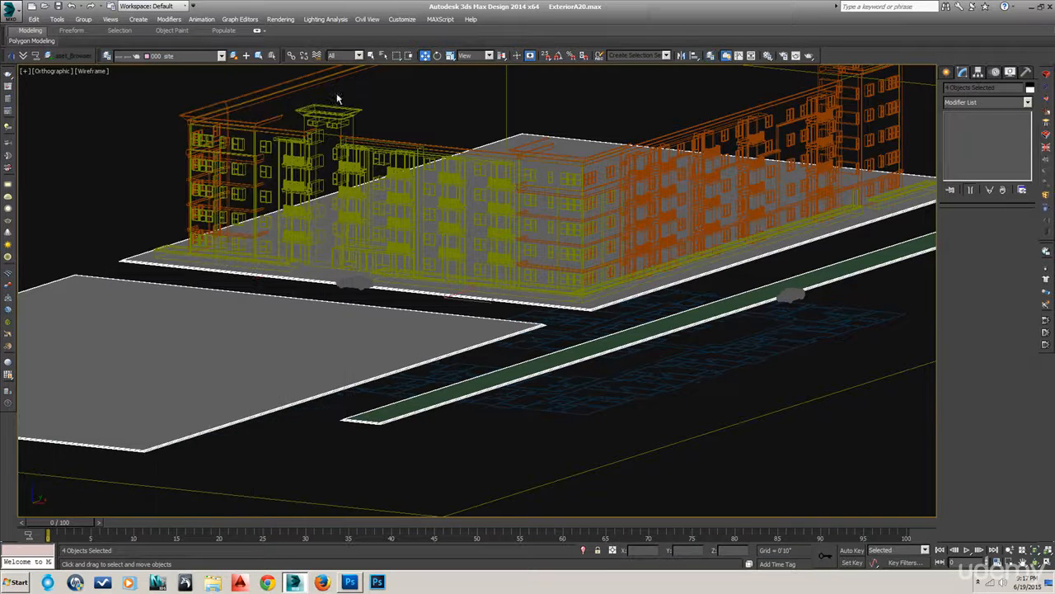
click(708, 56)
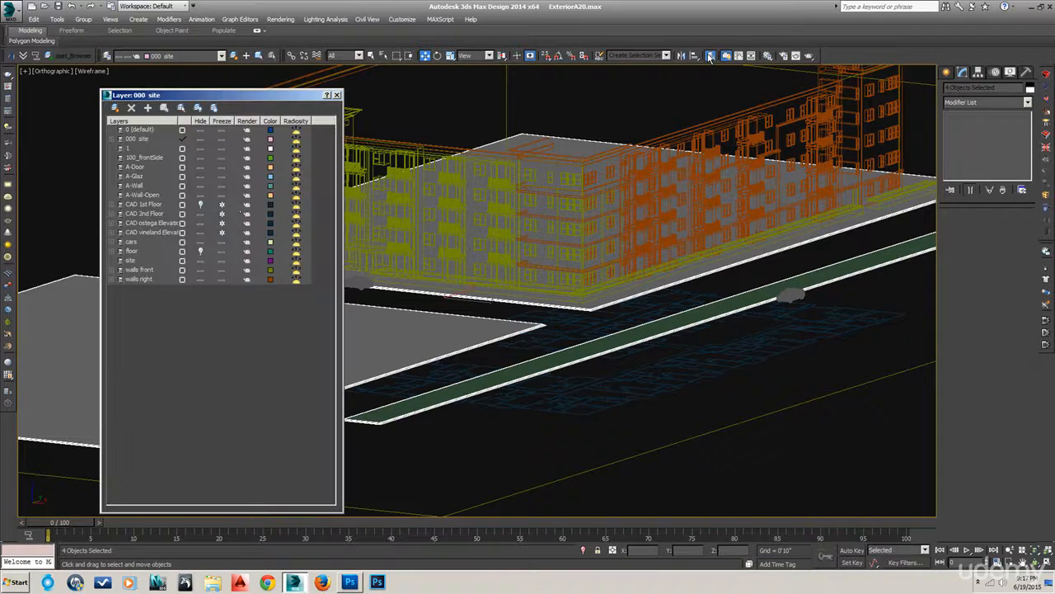
Add the street-side ground slab and the green strip to the existing site layer, and hide that layer
click(202, 261)
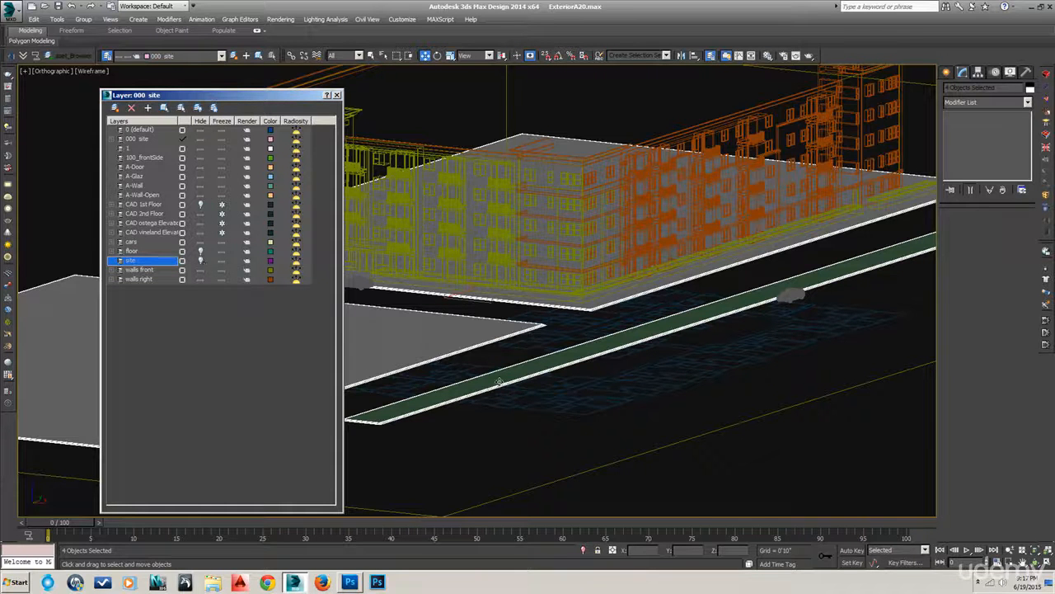
click(536, 389)
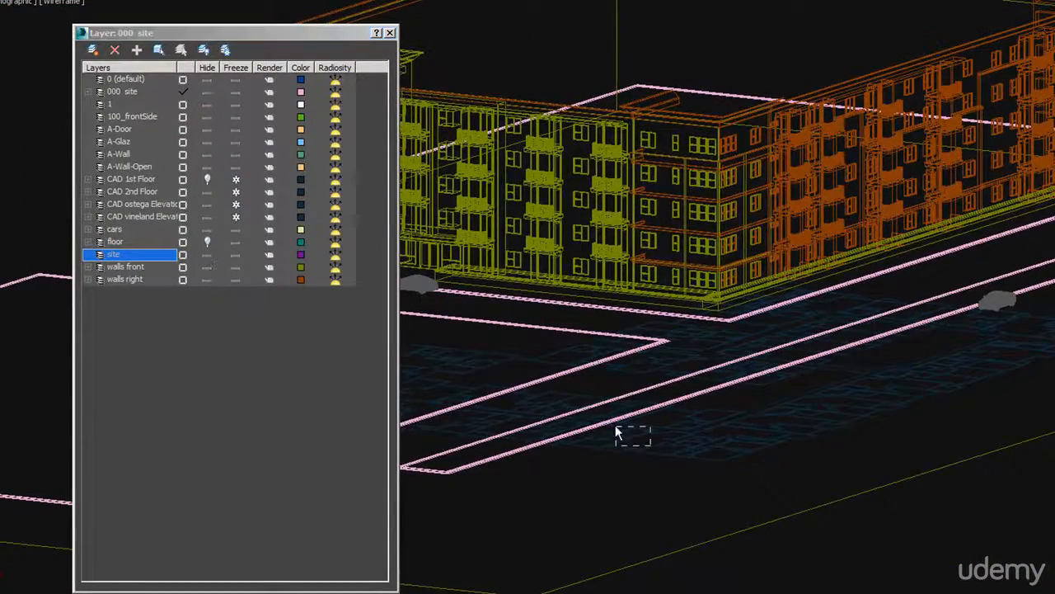
click(536, 360)
click(137, 50)
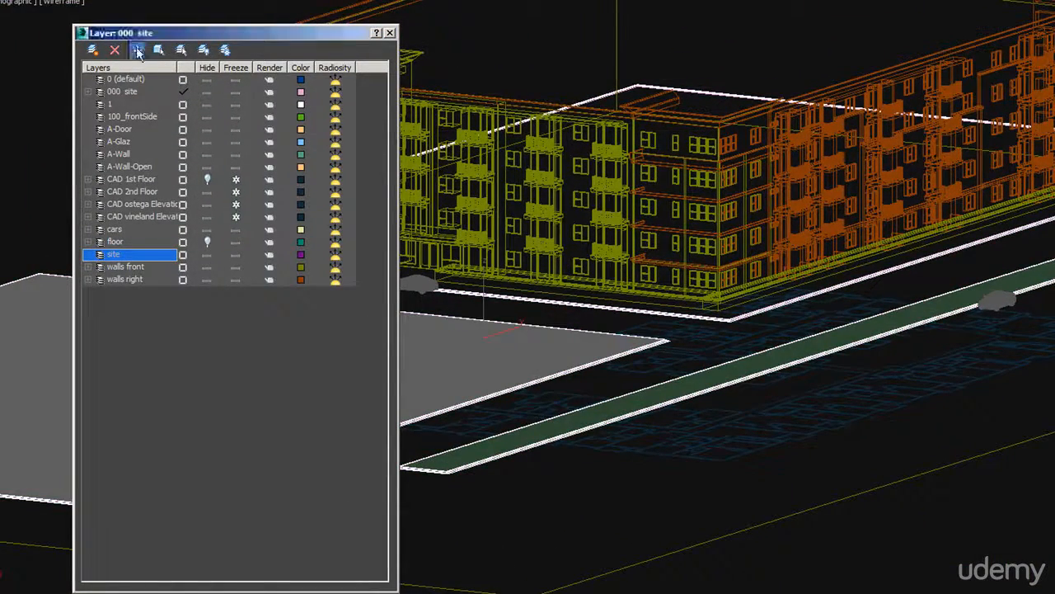
click(207, 255)
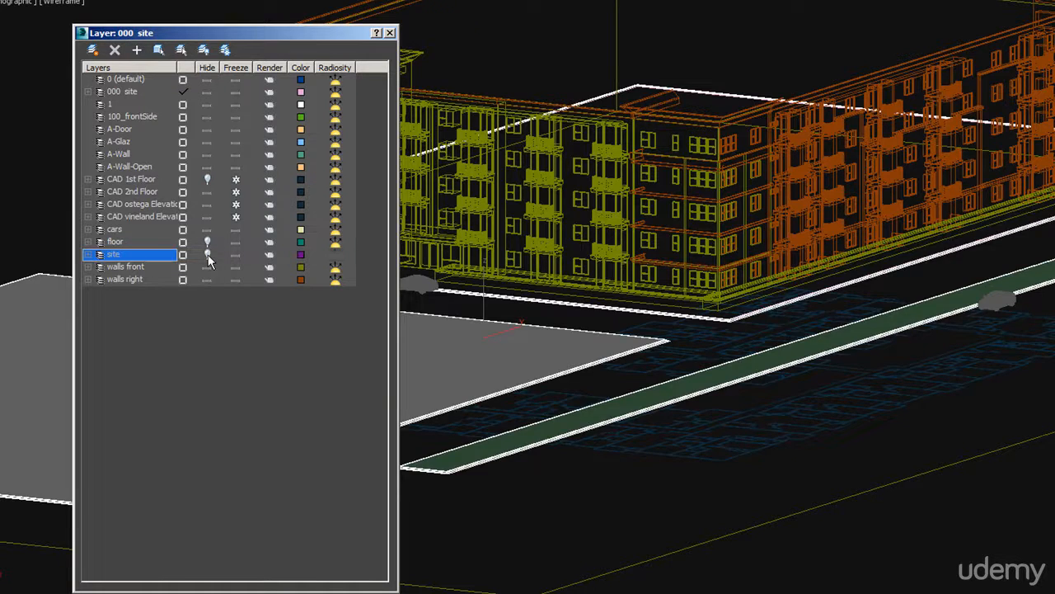
Add the ground slab beneath the building to the hidden site layer
drag(928, 263, 911, 249)
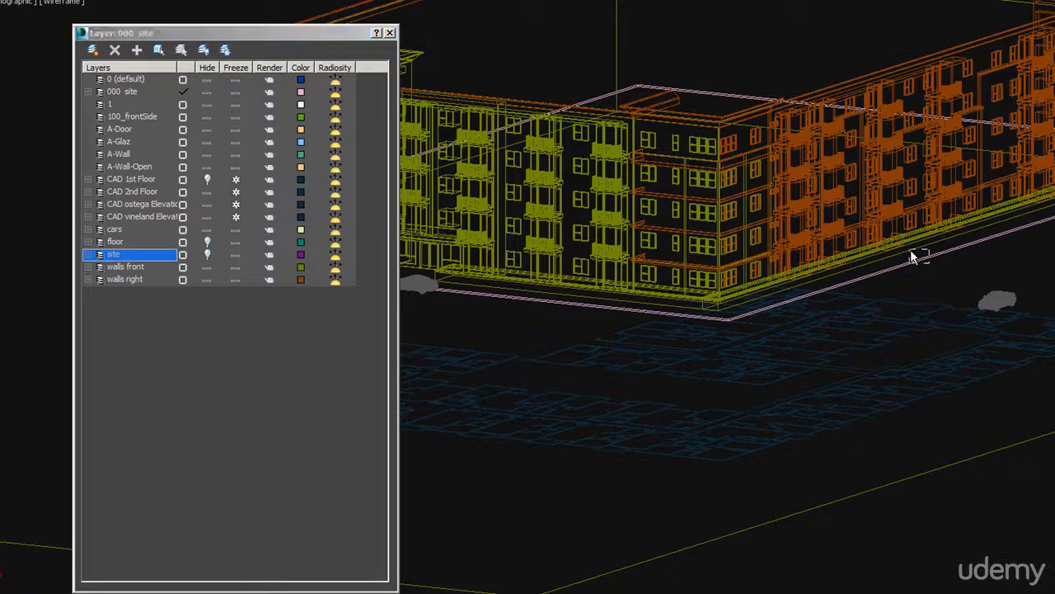
click(912, 260)
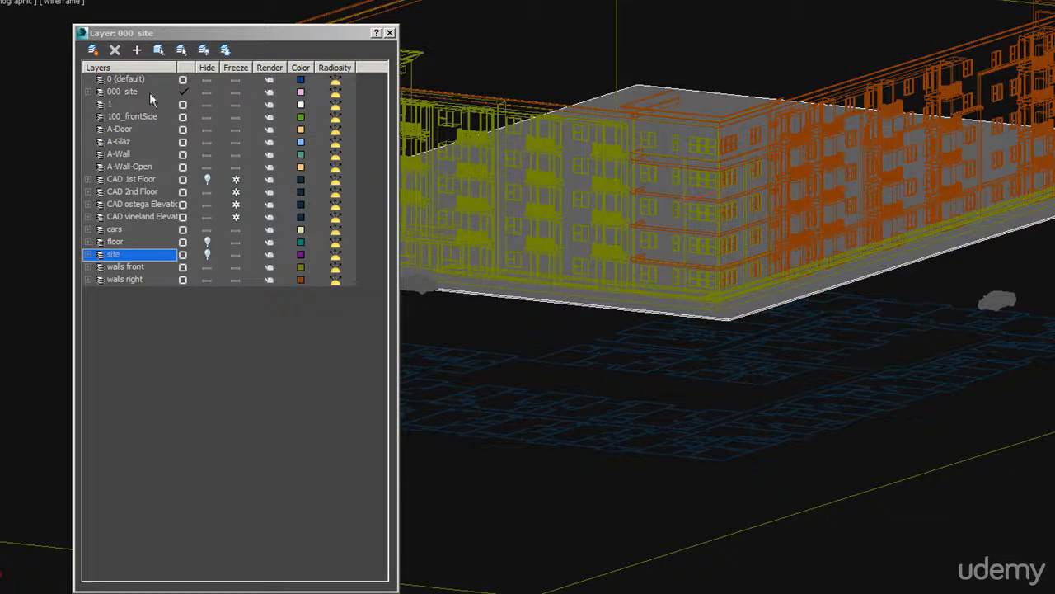
click(137, 50)
drag(1029, 332, 972, 293)
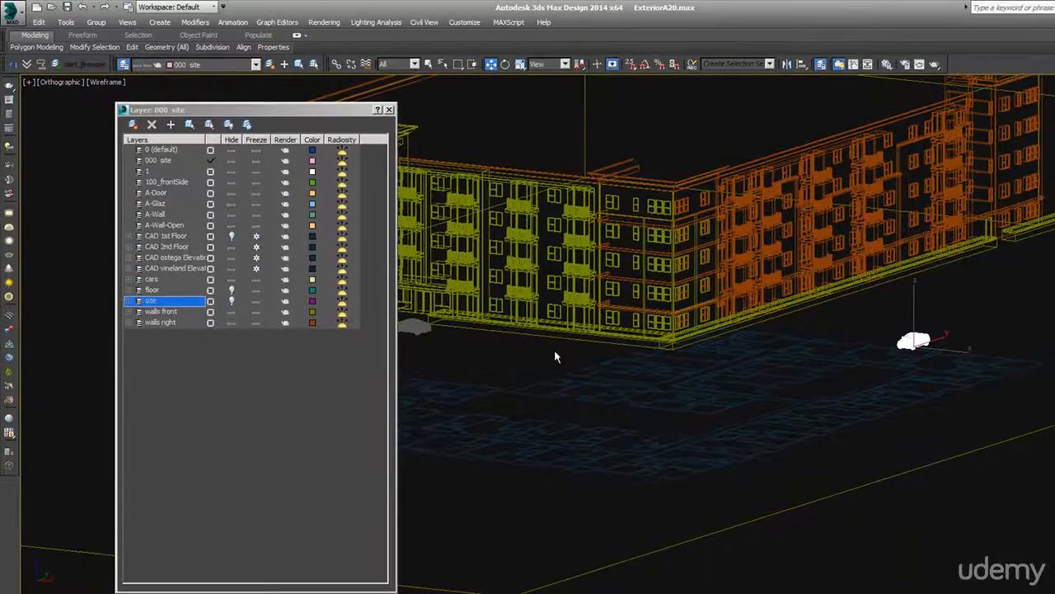
Select a balcony door frame on the right facade and show that whole facade in the right view
alt+middle_drag(502, 352, 710, 416)
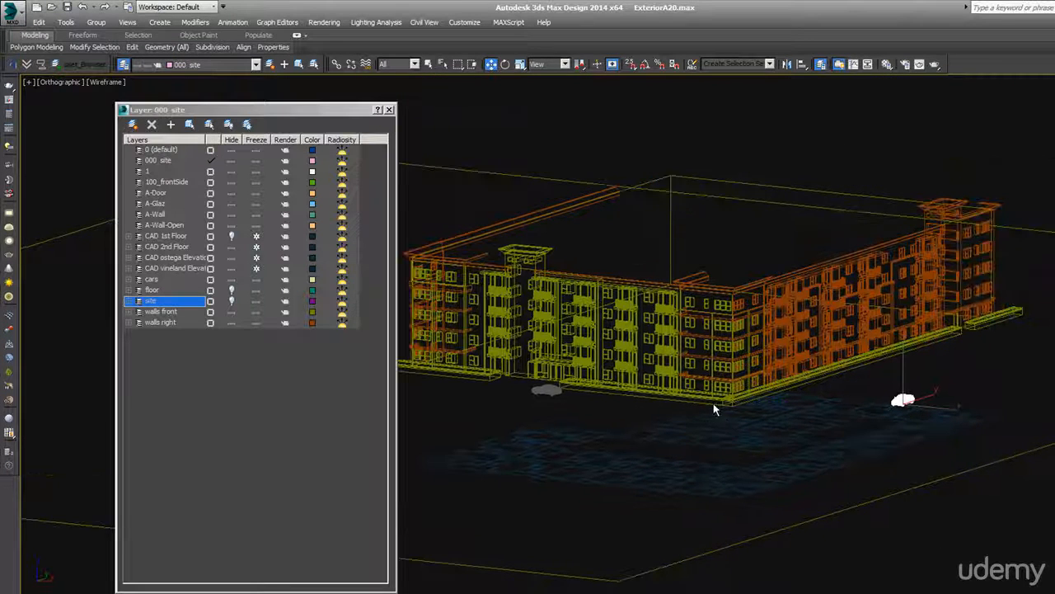
scroll(718, 397, up, 2)
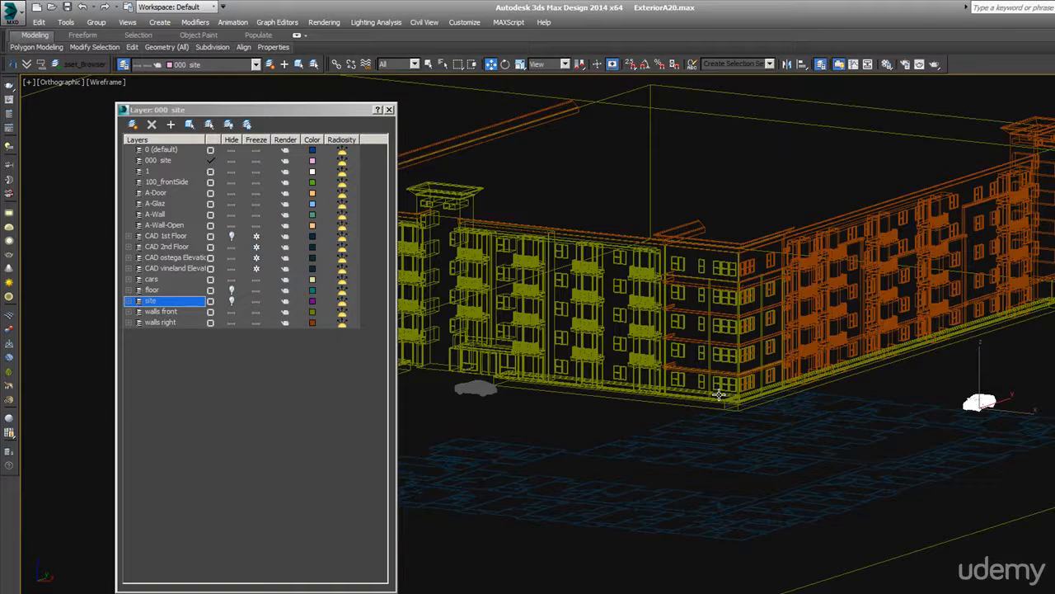
click(820, 313)
key(r)
key(z)
scroll(748, 341, down, 8)
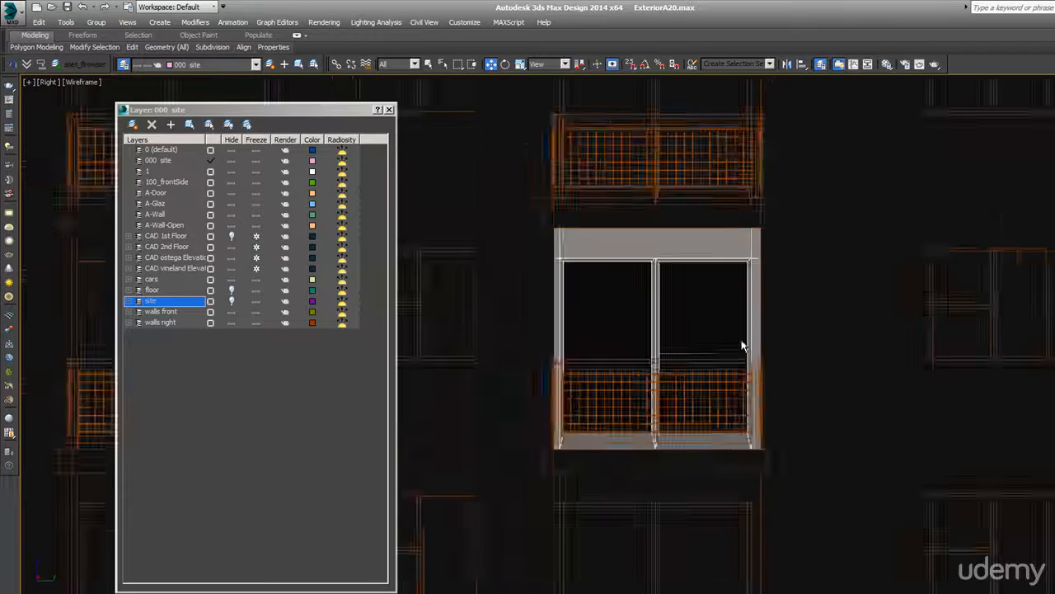
scroll(742, 352, down, 2)
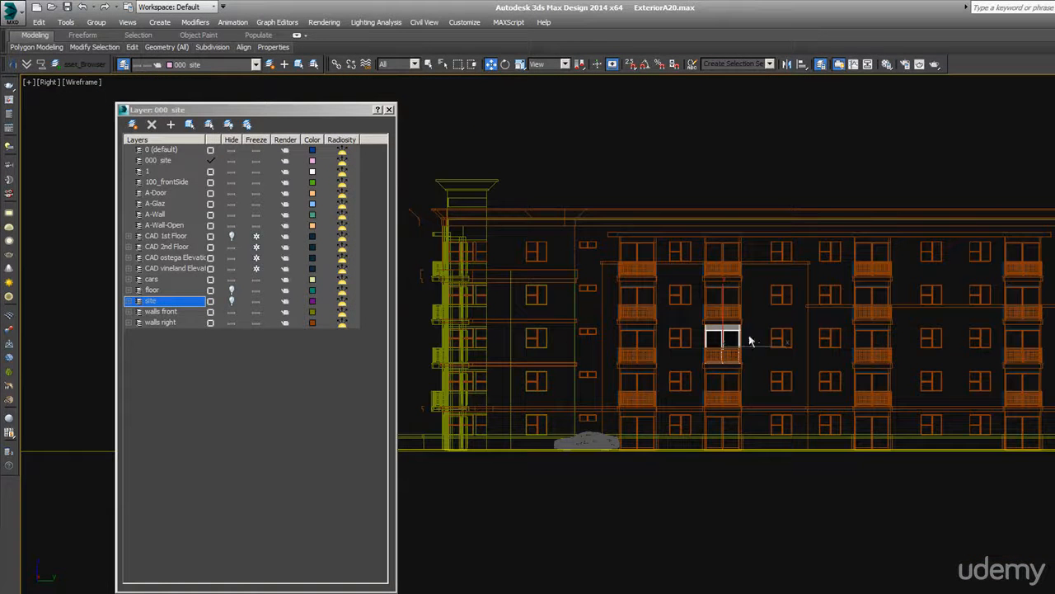
Hide the walls front layer and look along the isolated right facade in the right view
click(231, 312)
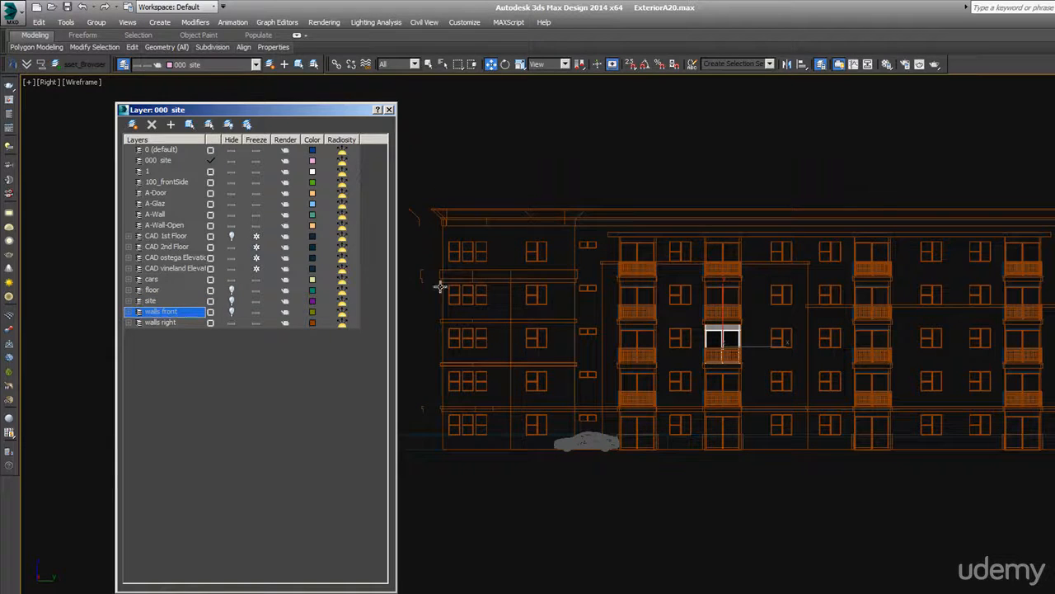
middle_drag(606, 355, 541, 347)
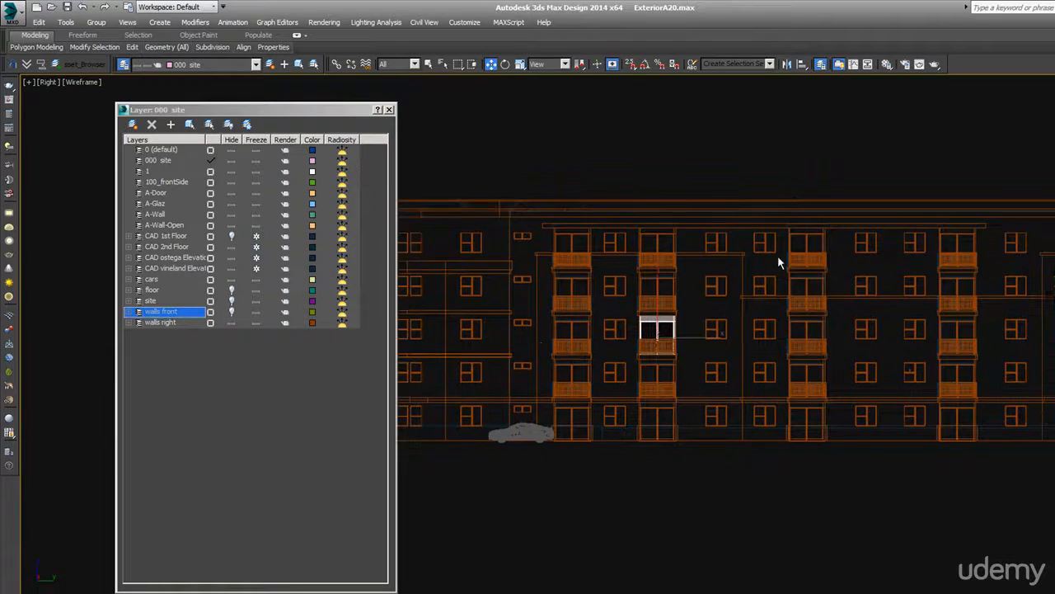
middle_drag(949, 352, 725, 357)
scroll(849, 346, down, 2)
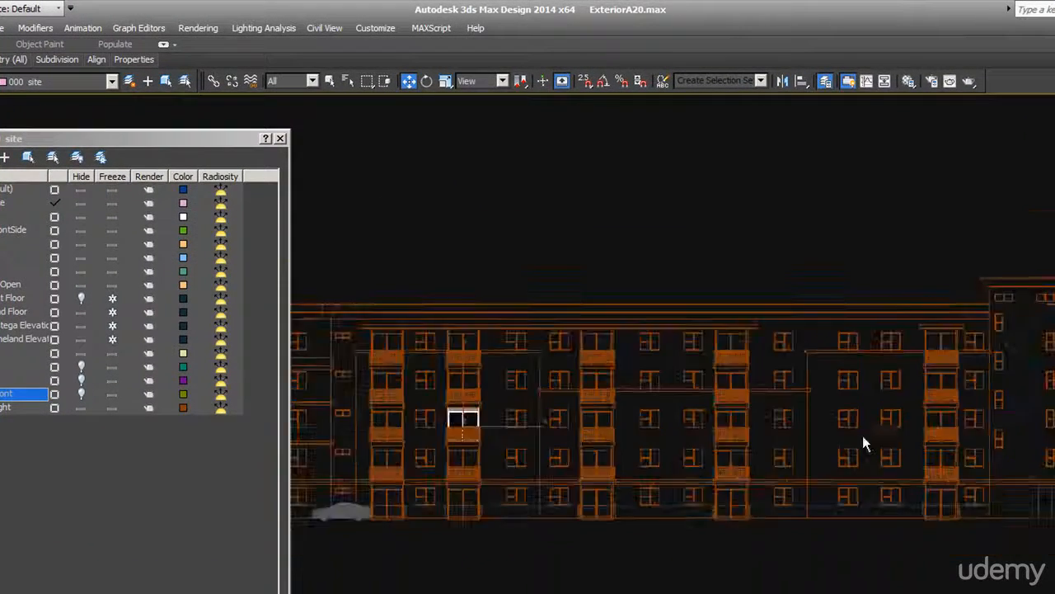
Examine the right wing's walls, bands and balconies in shaded display from angled views
alt+middle_drag(866, 435, 874, 468)
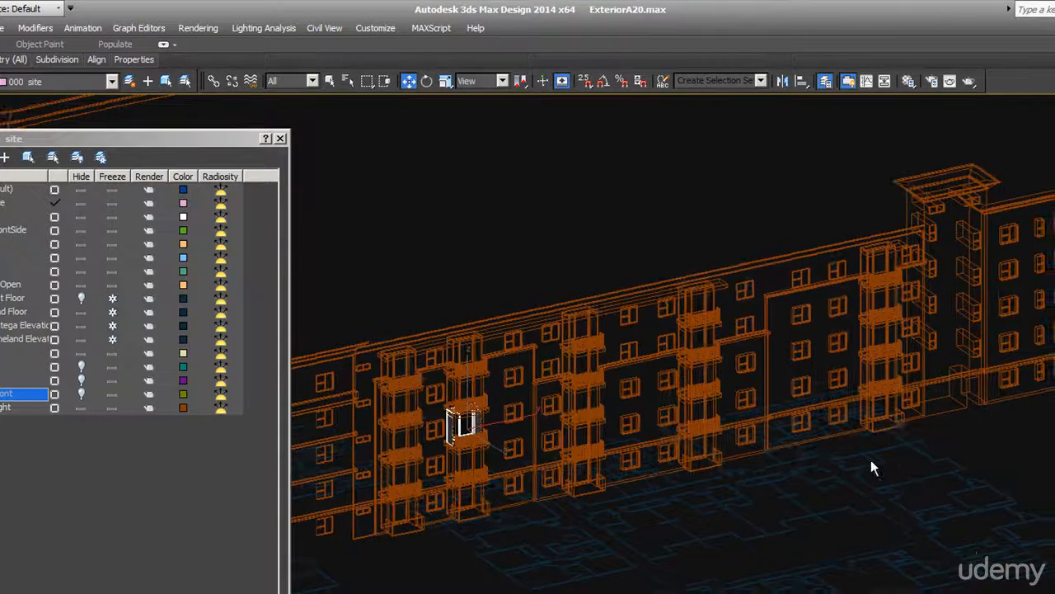
key(F3)
scroll(690, 372, up, 3)
scroll(695, 372, down, 3)
scroll(699, 375, up, 5)
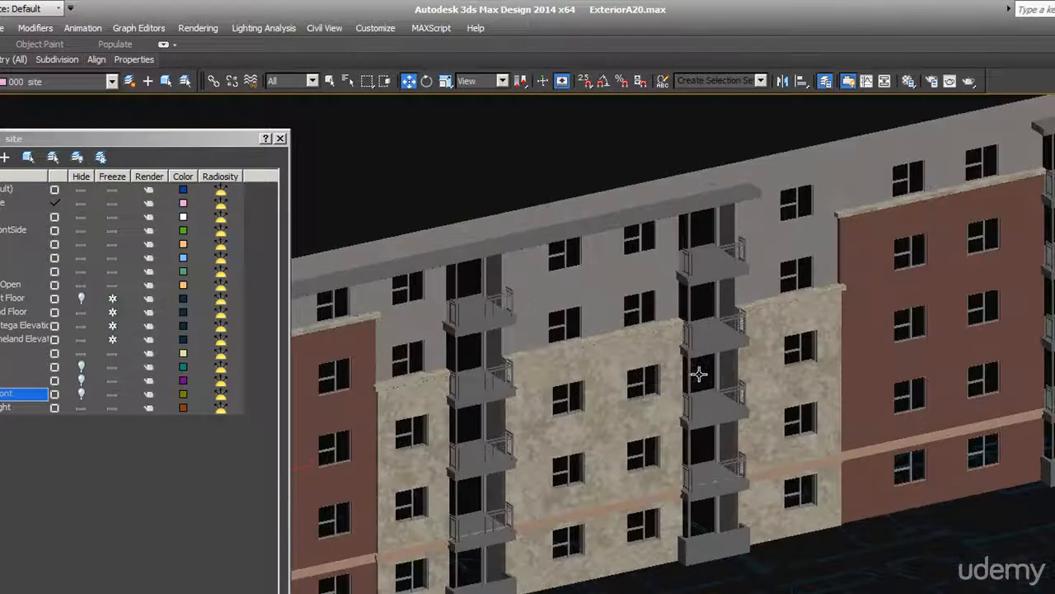
alt+middle_drag(984, 423, 1045, 415)
scroll(721, 439, down, 2)
scroll(950, 430, down, 1)
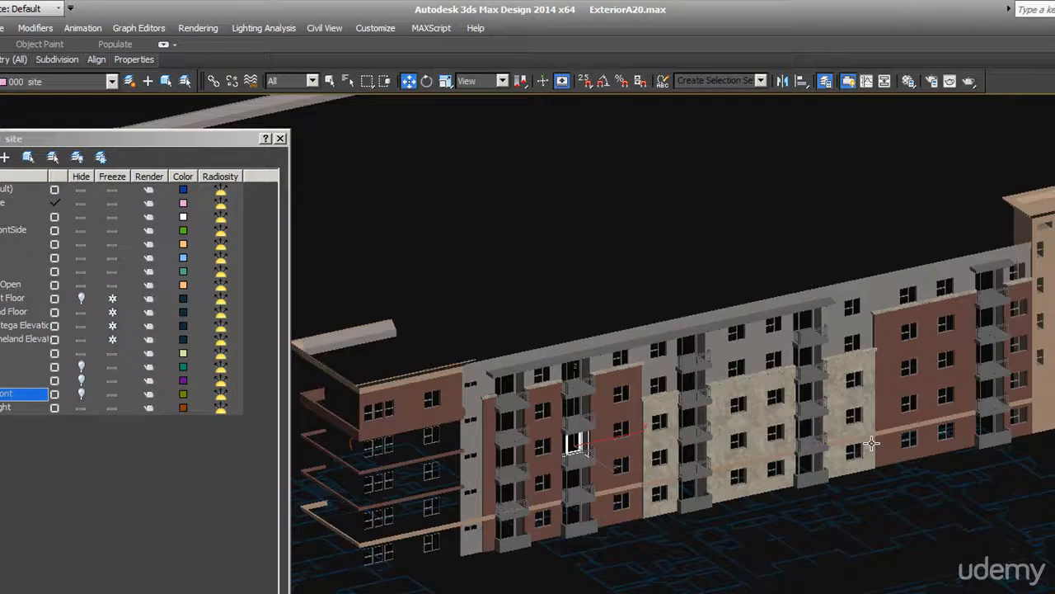
scroll(808, 445, down, 1)
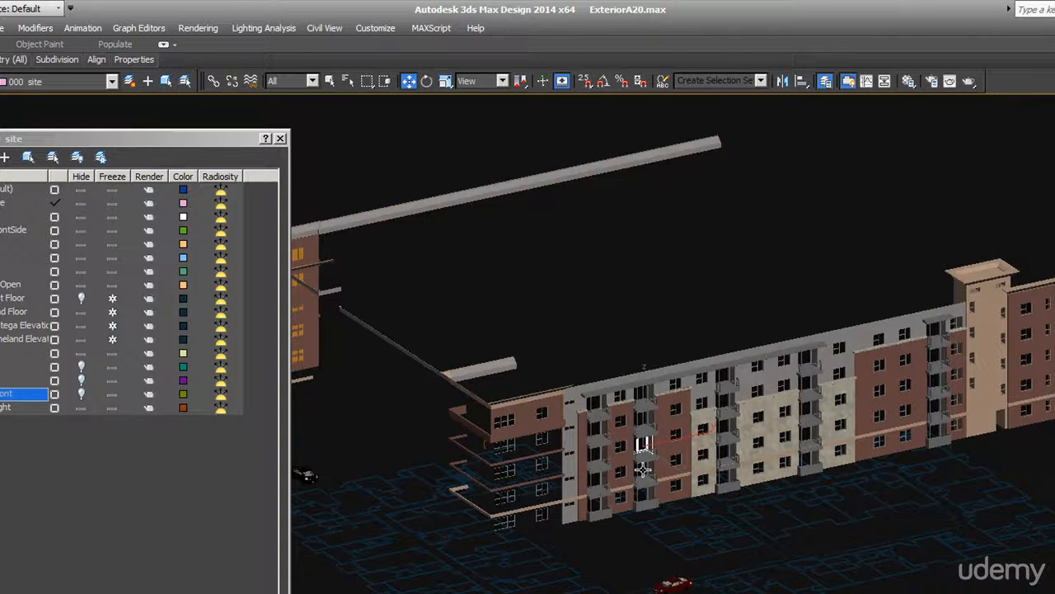
Trace the outer side, top edge and opposite side of the middle wall section in the front view with a snapped line
scroll(539, 449, up, 6)
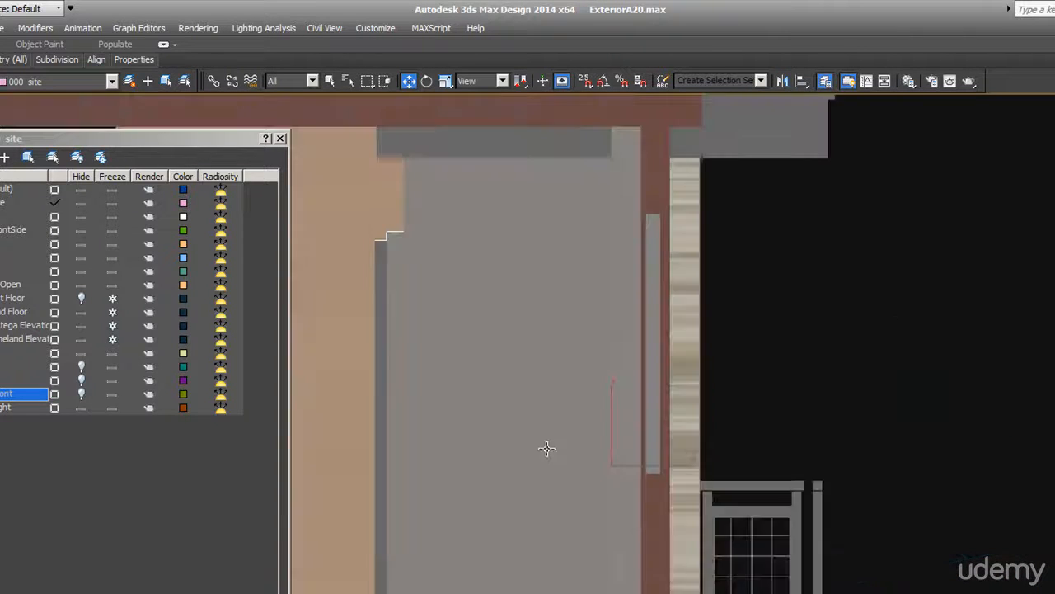
scroll(697, 415, down, 6)
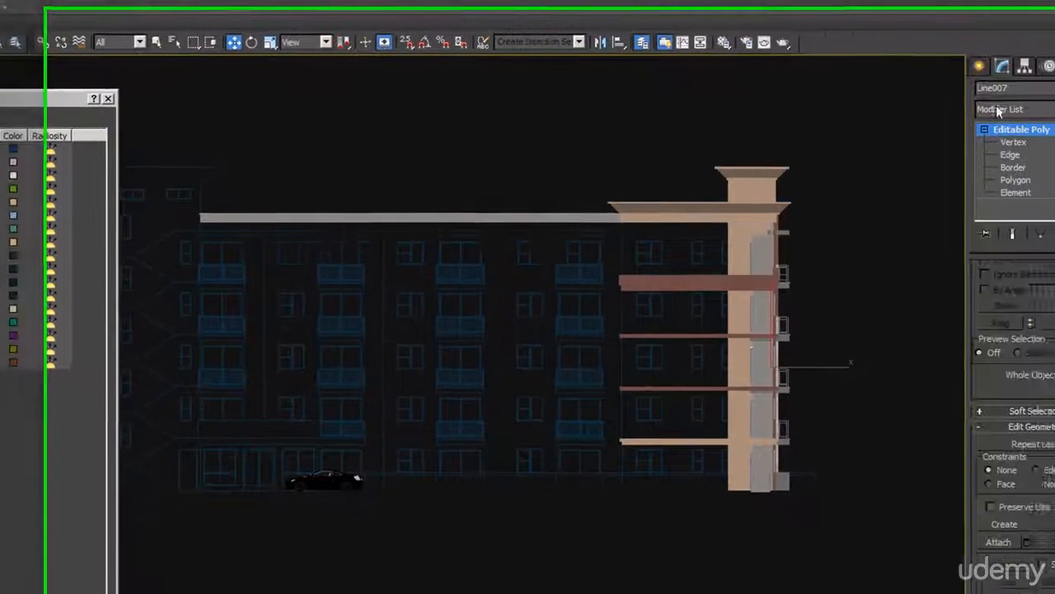
click(923, 55)
click(1008, 169)
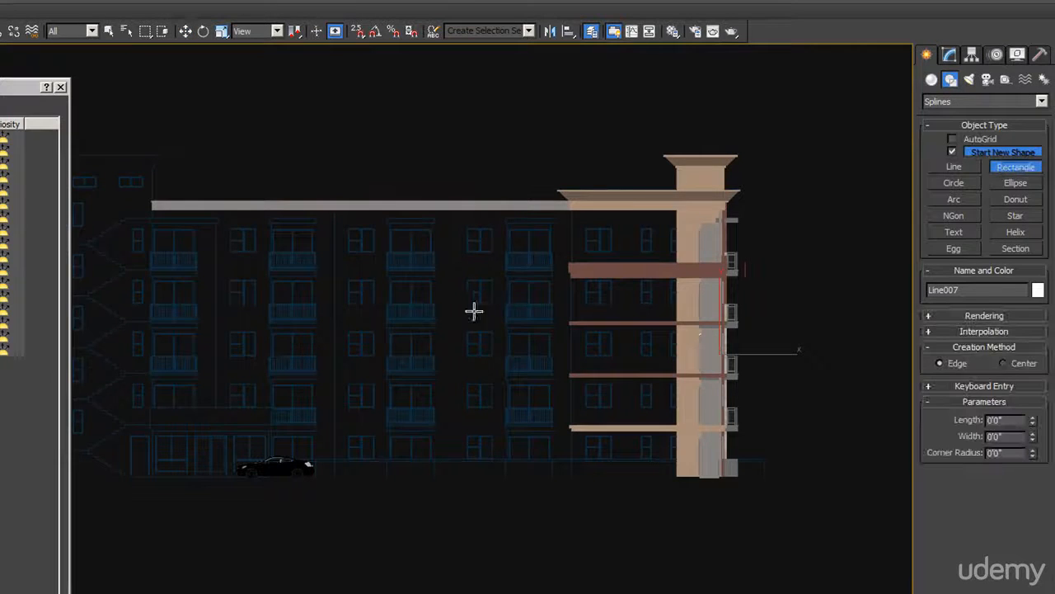
scroll(462, 252, up, 2)
click(953, 166)
key(s)
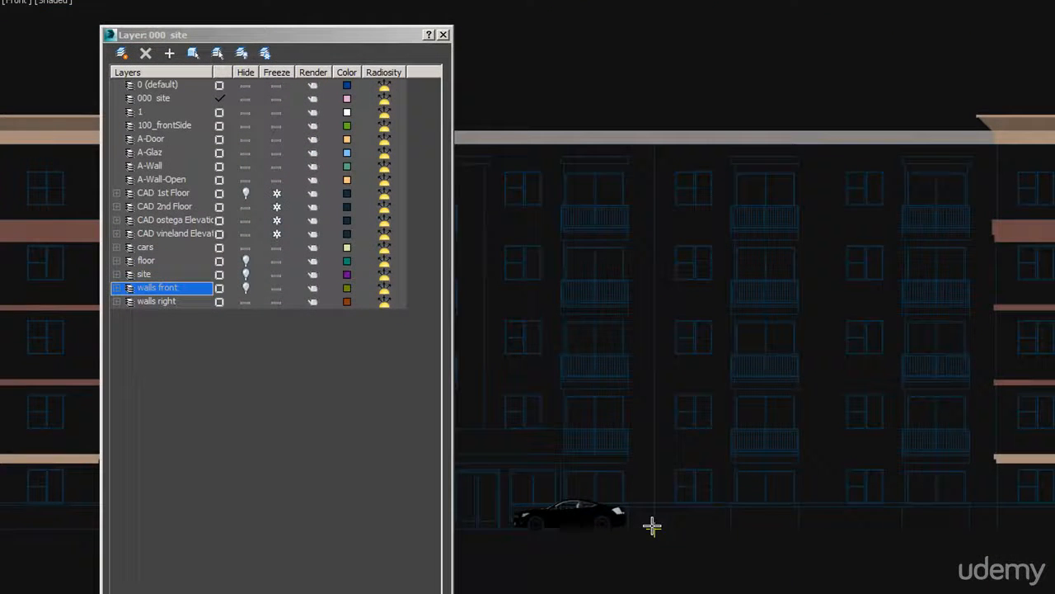
click(266, 569)
click(654, 146)
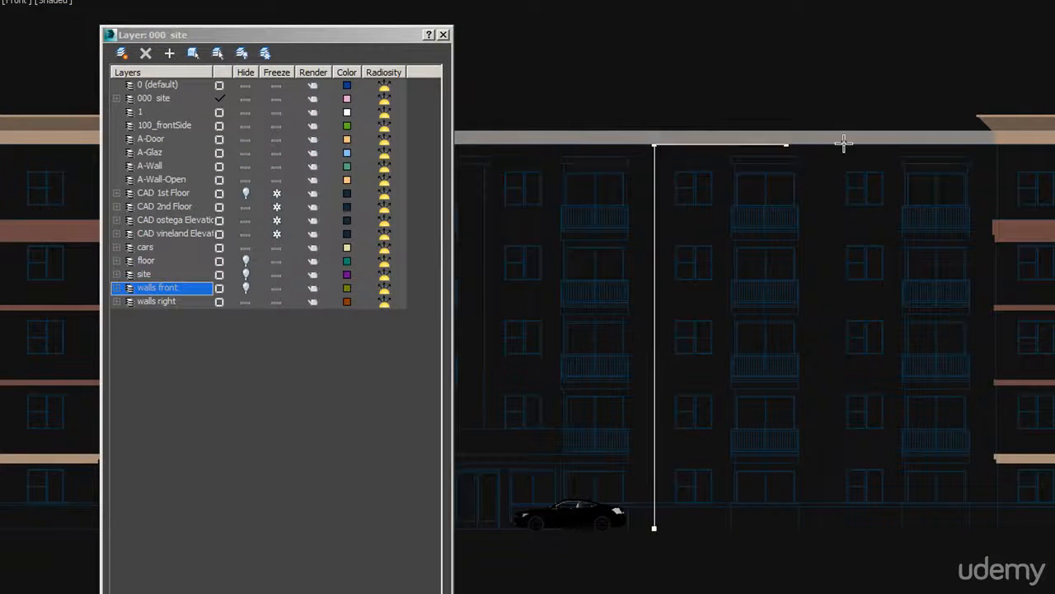
click(999, 148)
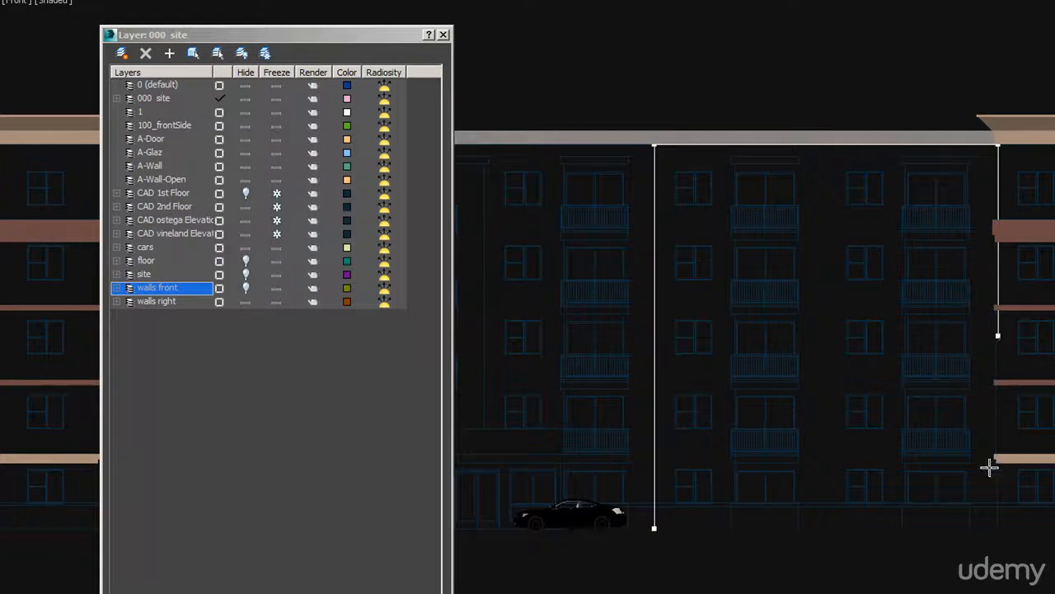
click(999, 528)
Continue the wall outline around the tall recess of the end balcony column and close the spline at its starting corner
click(969, 528)
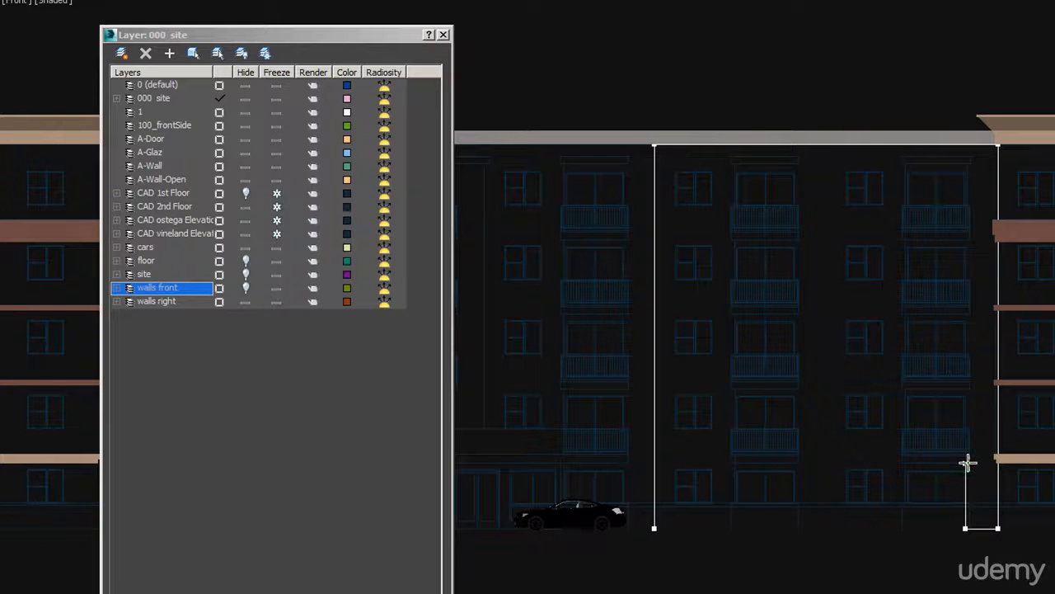
click(965, 470)
click(963, 162)
click(905, 163)
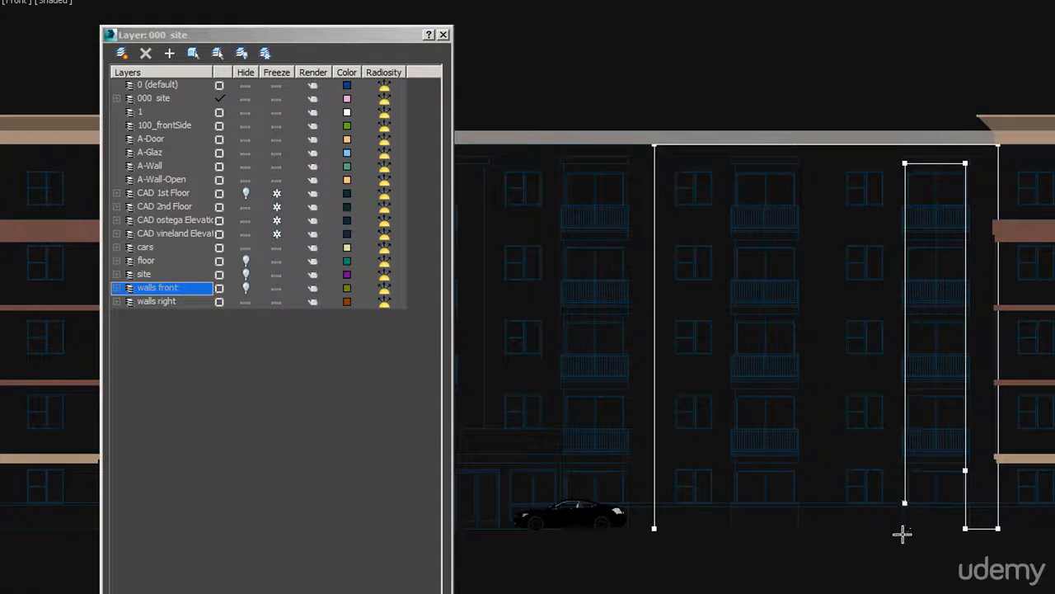
click(905, 528)
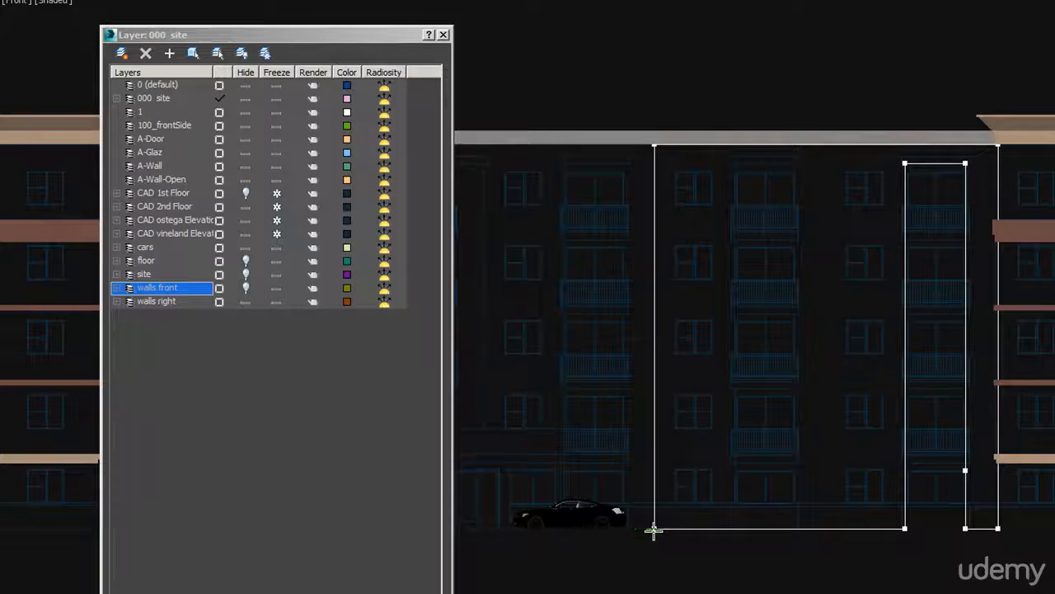
click(655, 527)
click(693, 362)
Add rectangles about 5'0" wide and 4'8" high to the same wall shape around the two lowest windows beside the balcony recess
click(1013, 151)
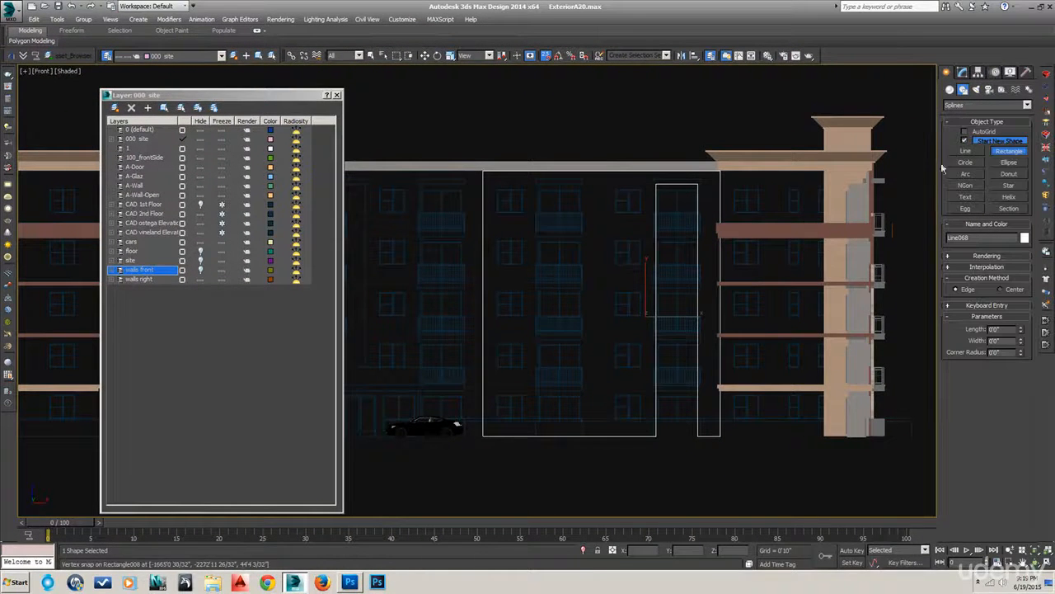
click(966, 140)
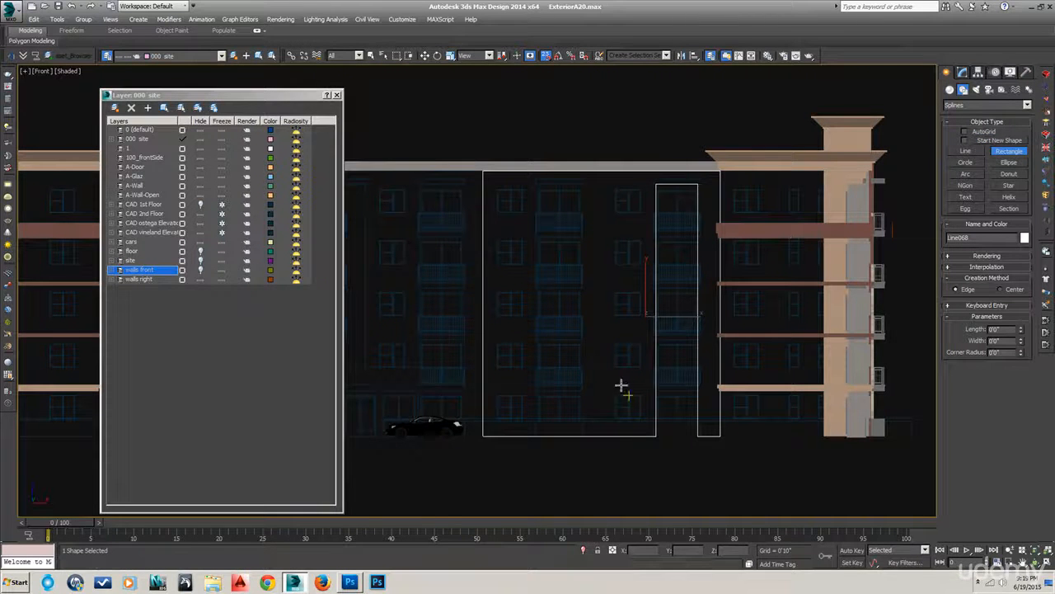
drag(614, 395, 642, 418)
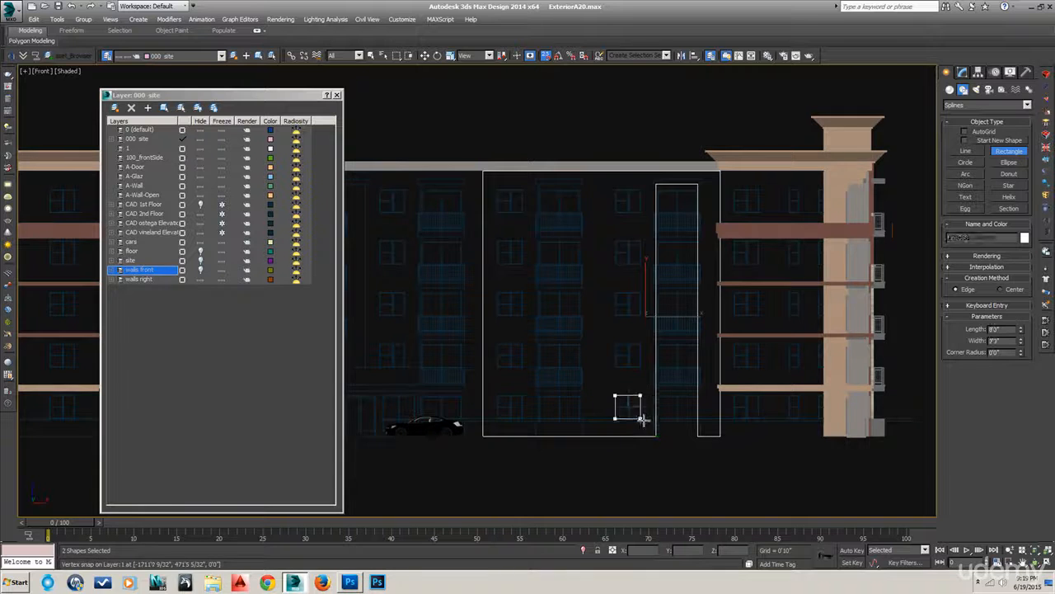
drag(615, 343, 642, 369)
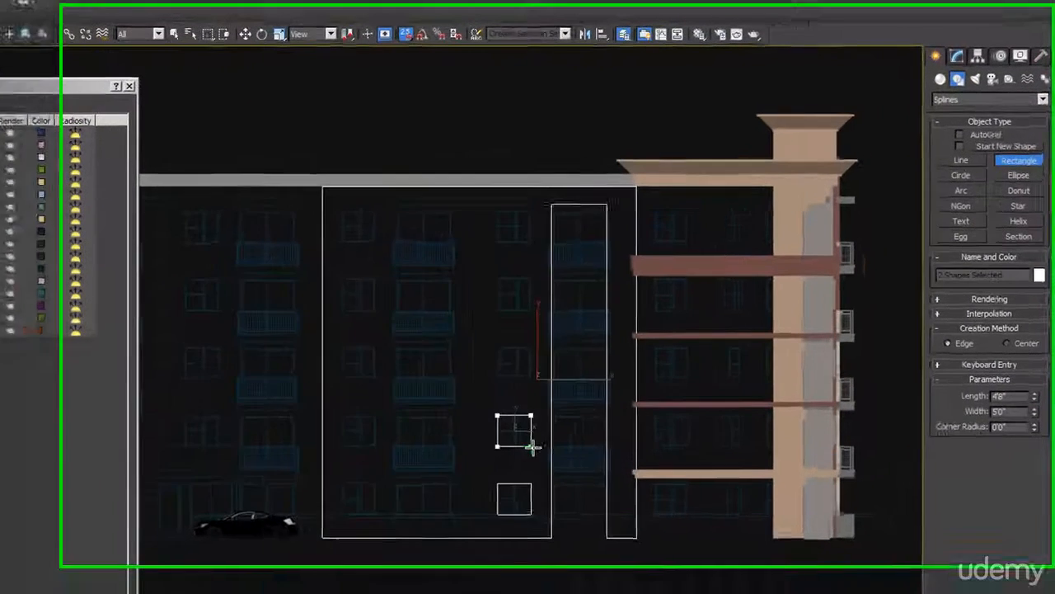
Copy the two window splines upward onto the third- and fourth-floor windows with vertex snapping
click(955, 51)
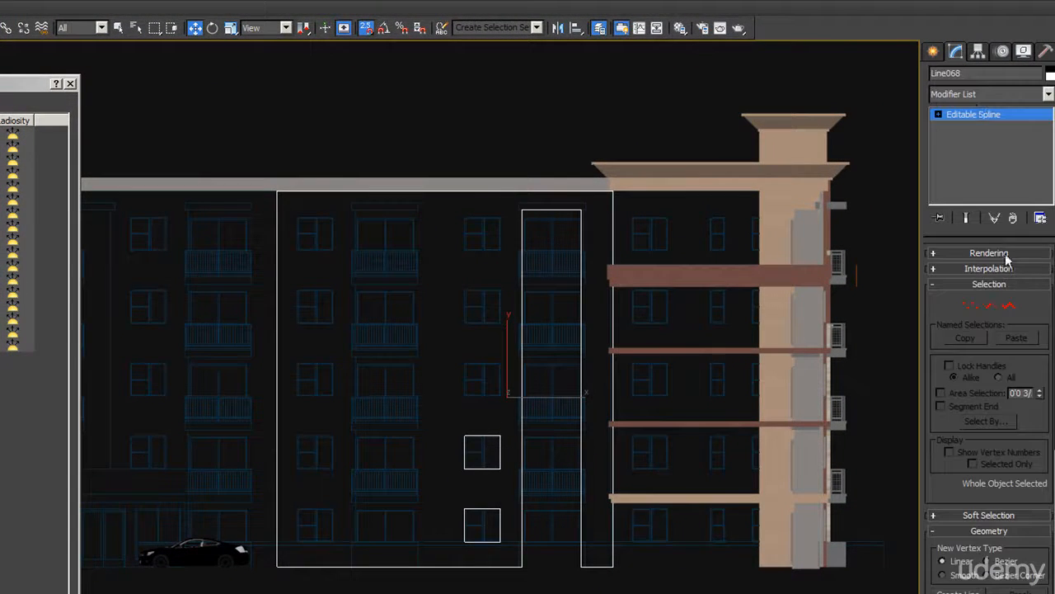
click(1006, 307)
drag(506, 546, 454, 419)
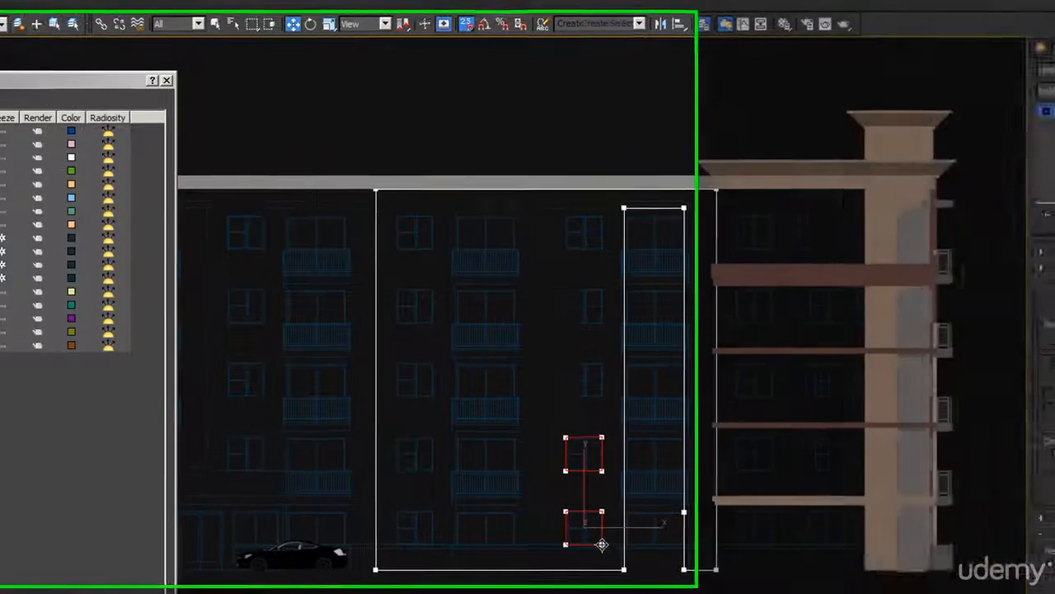
key(F6)
shift+drag(499, 541, 500, 390)
shift+drag(962, 396, 962, 395)
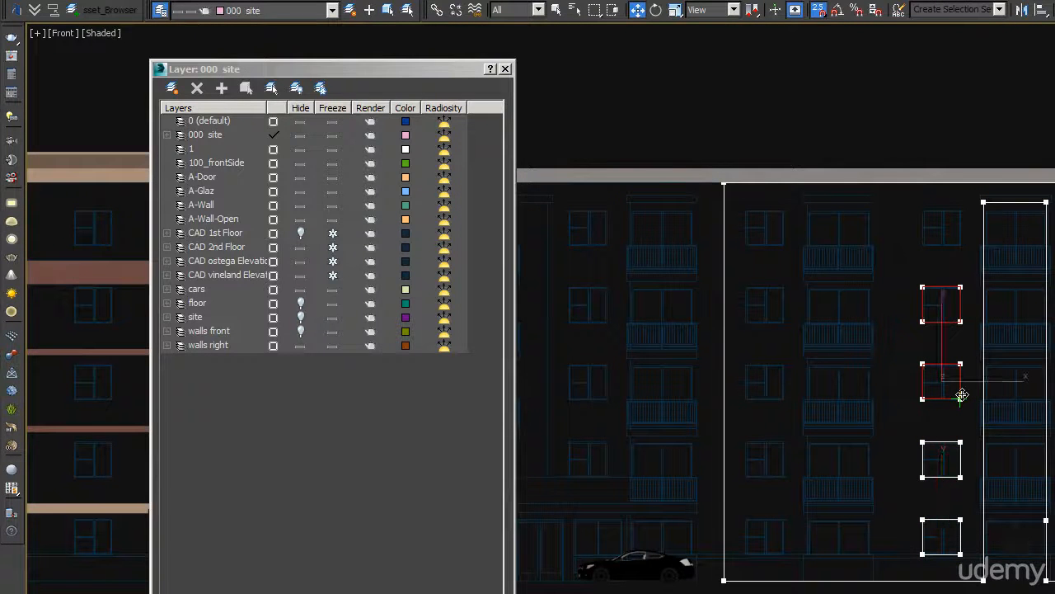
Copy the column of four window splines across to the matching windows at the wall section's other end
drag(905, 273, 783, 554)
scroll(783, 368, up, 8)
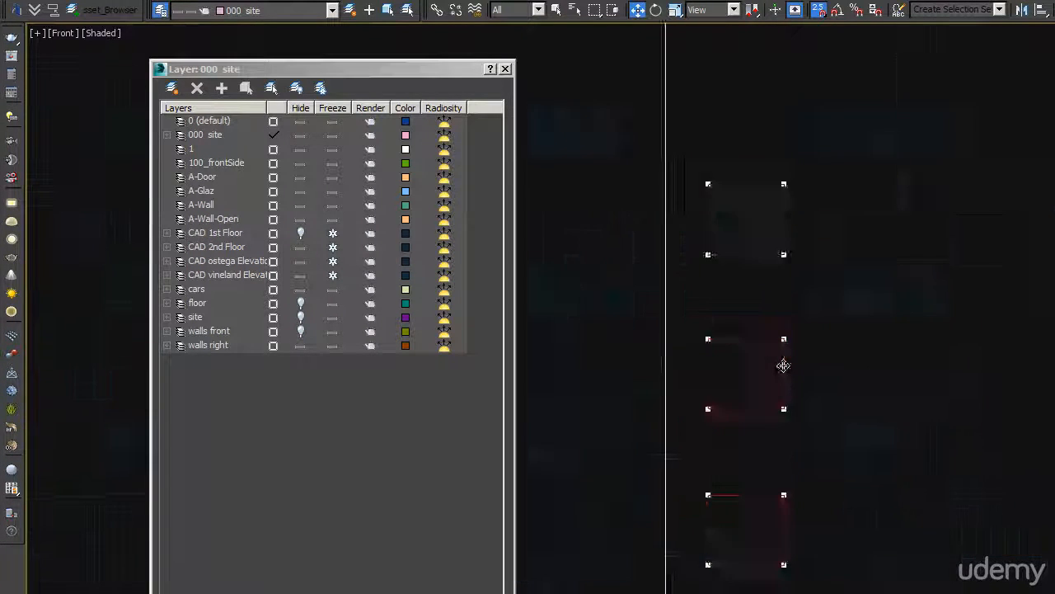
scroll(783, 364, down, 8)
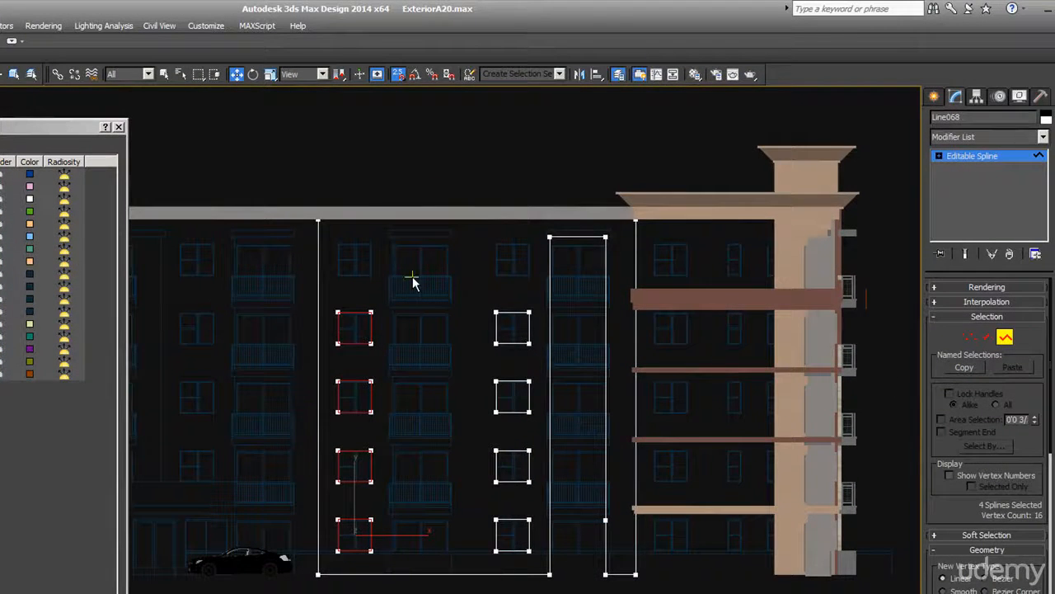
Copy the fourth-floor window spline beside the balcony recess up toward the fifth-floor window, with snapping off
click(1005, 337)
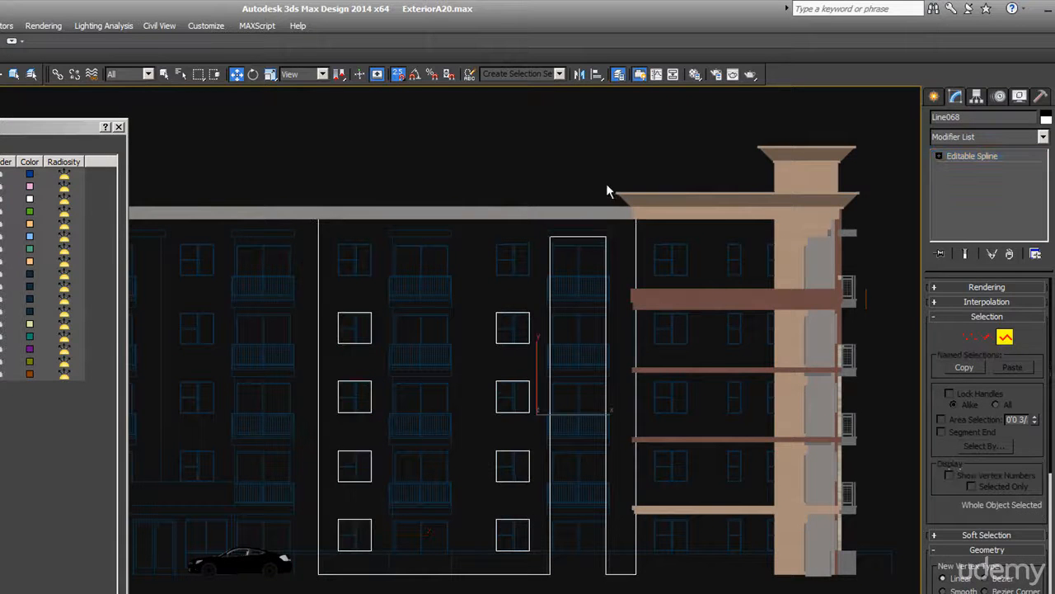
click(563, 165)
click(551, 256)
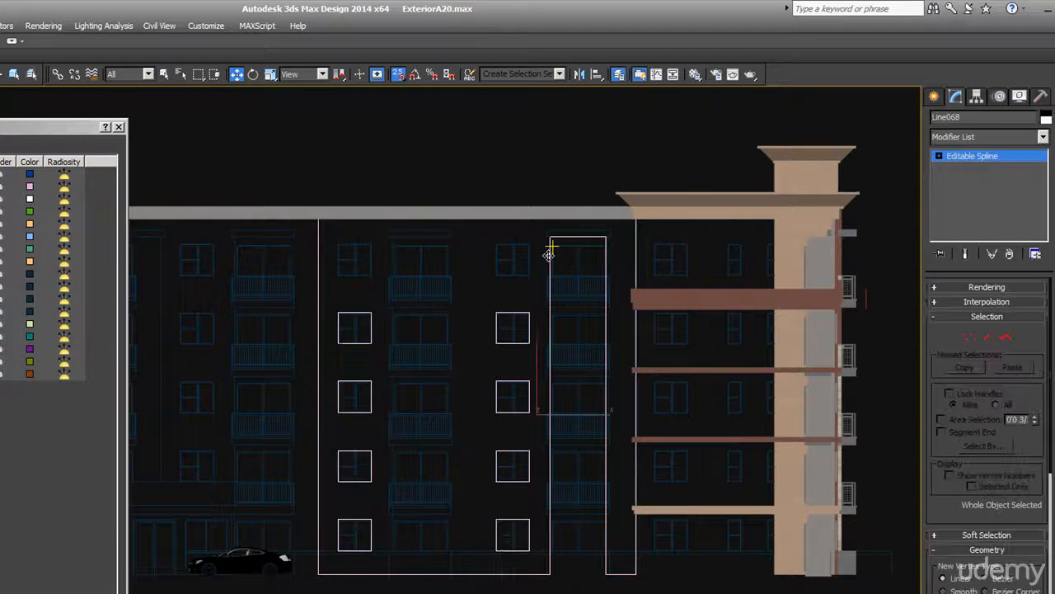
click(1005, 337)
click(524, 343)
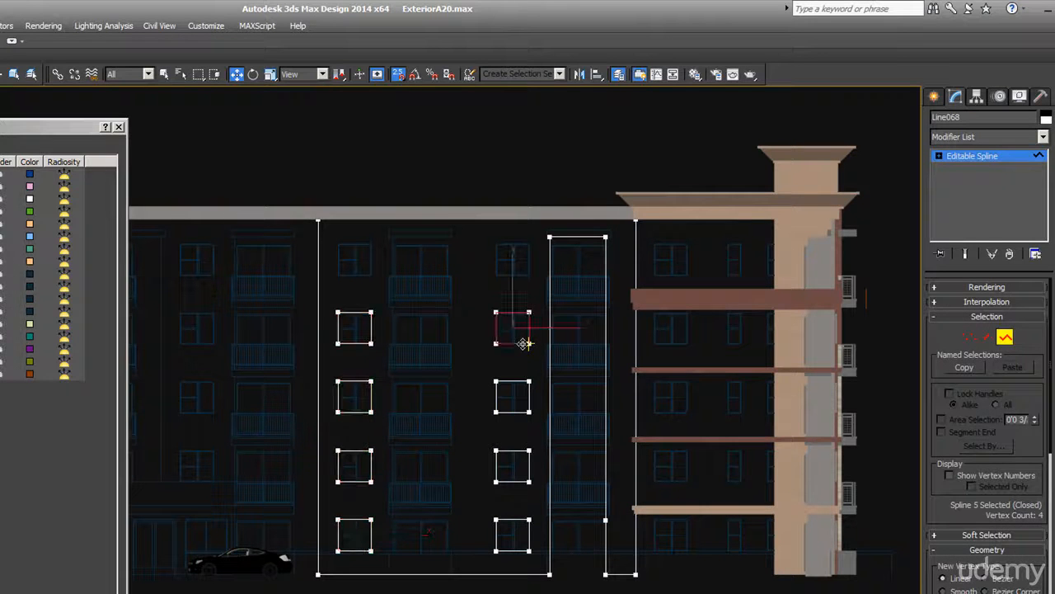
key(s)
shift+drag(524, 343, 524, 290)
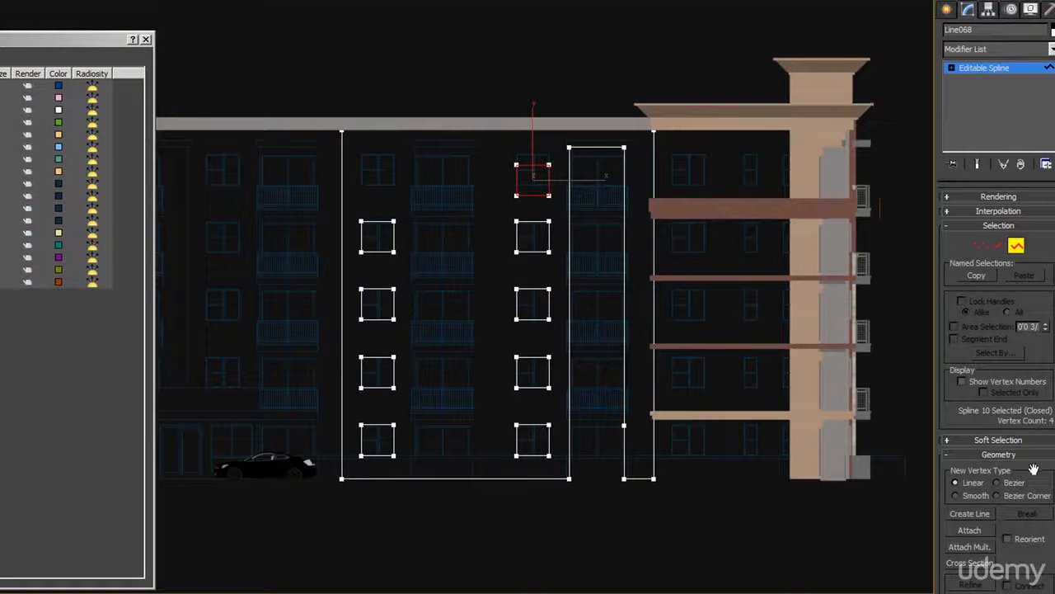
Detach the copied top window spline from the wall outline as a separate shape
drag(1034, 469, 973, 165)
drag(979, 563, 979, 310)
click(969, 512)
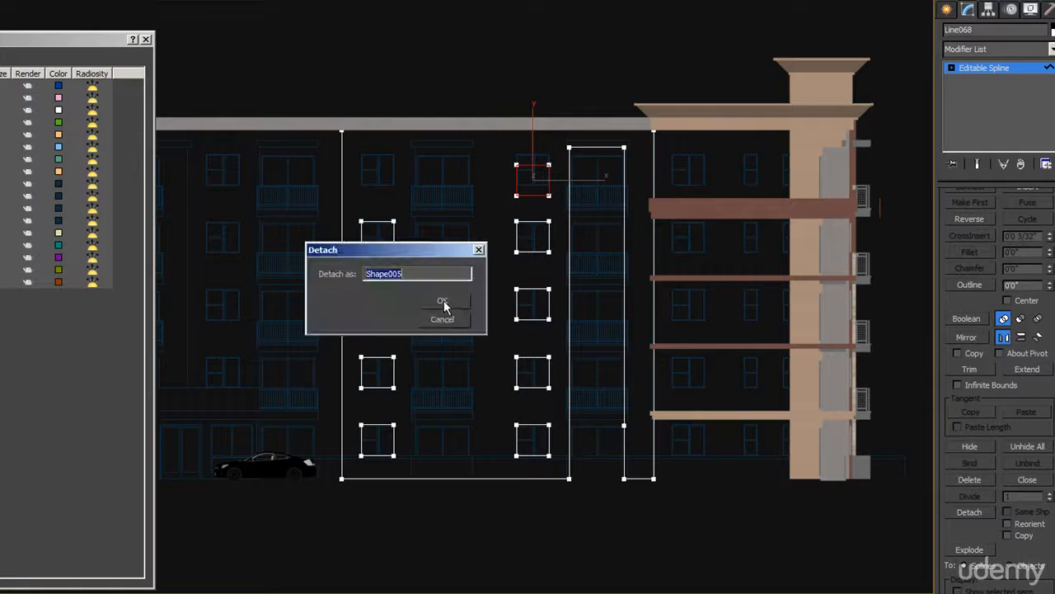
click(443, 302)
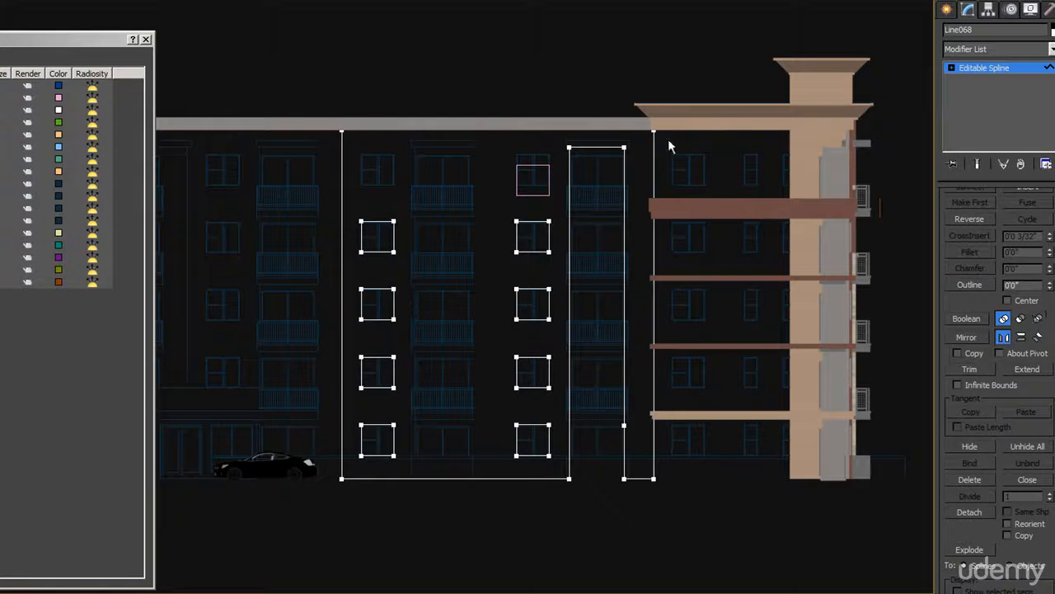
Select the detached window rectangle and snap it down onto the fourth-floor window opening beside the balcony recess
click(951, 68)
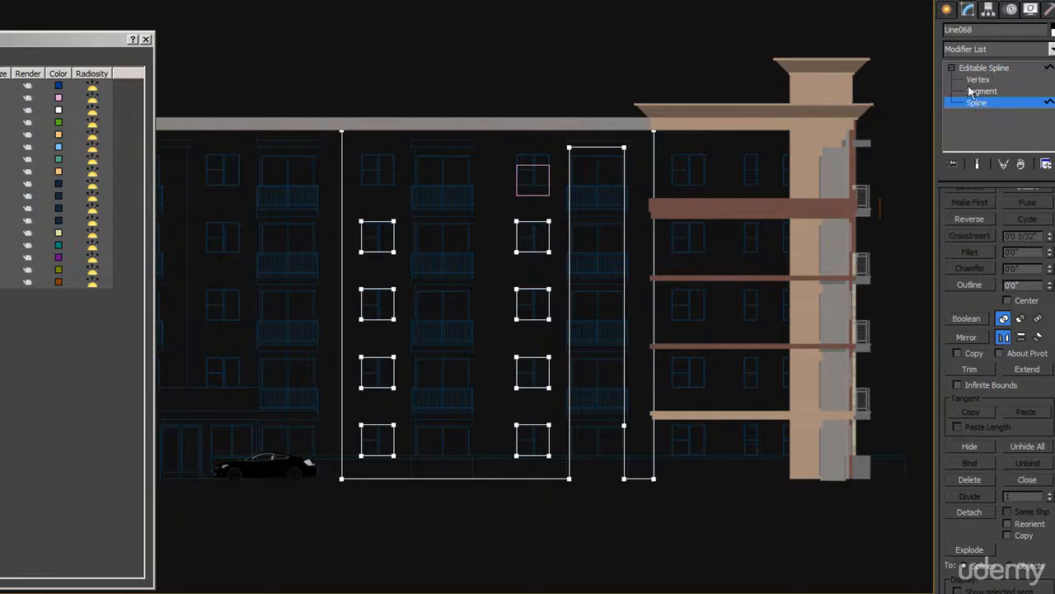
click(976, 103)
click(537, 165)
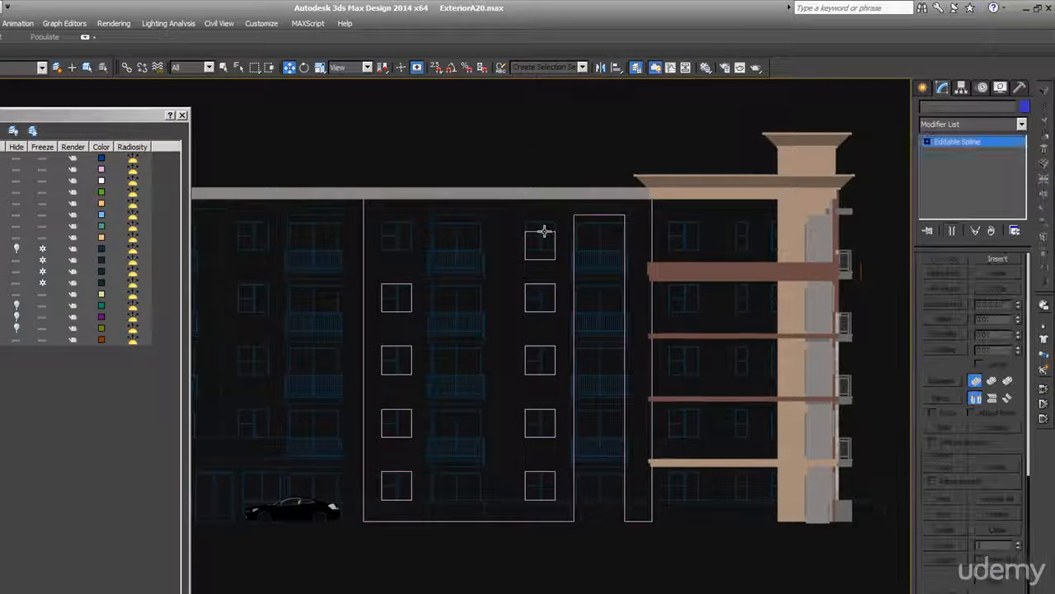
scroll(545, 231, up, 5)
key(s)
drag(572, 220, 574, 362)
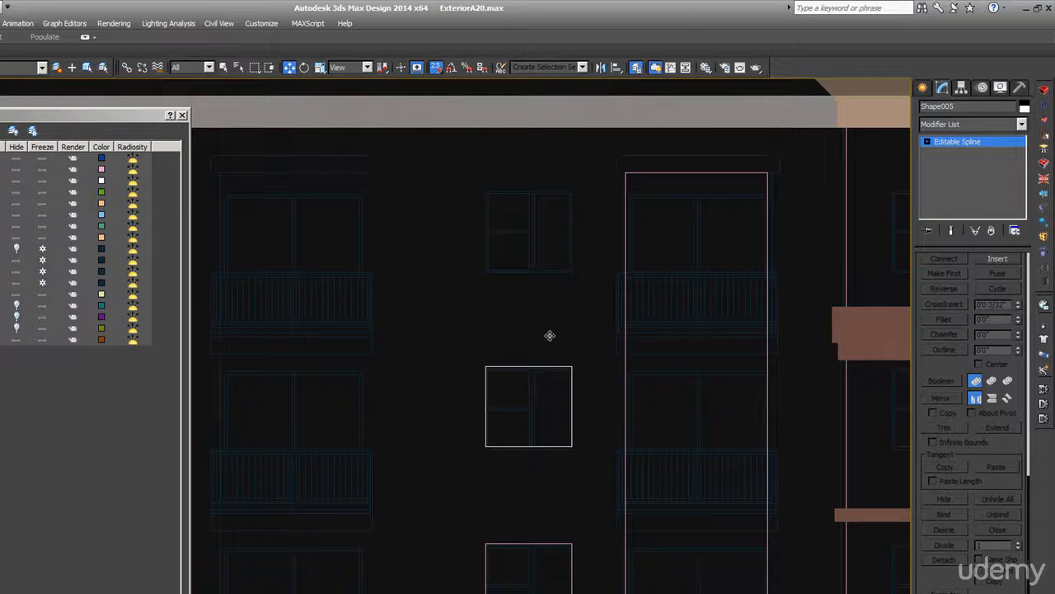
Convert the detached window rectangle to an Editable Poly and select its polygon
right_click(580, 408)
mouse_move(641, 536)
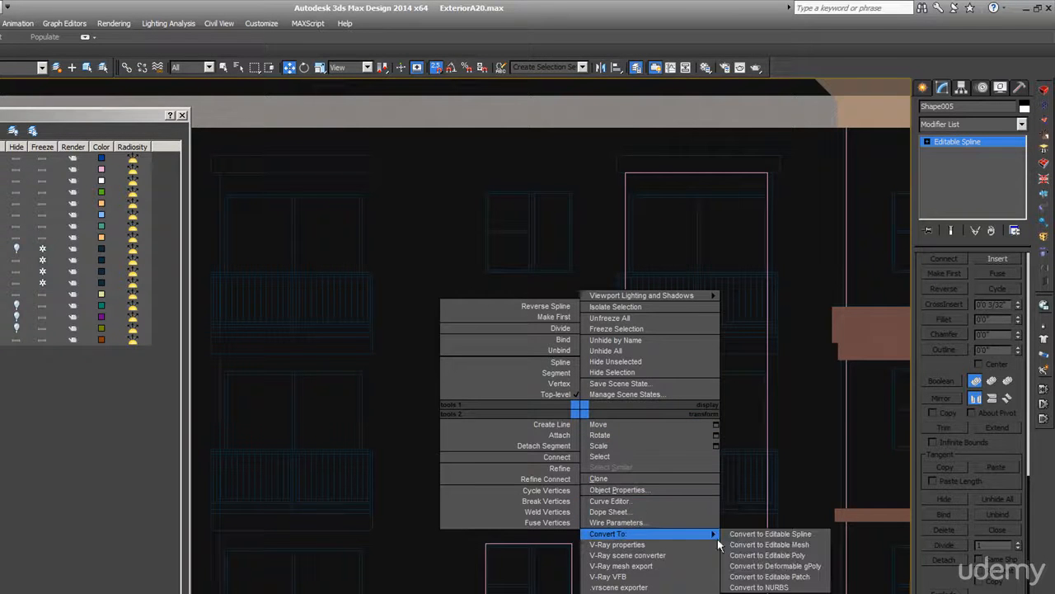
click(769, 555)
click(927, 141)
click(952, 183)
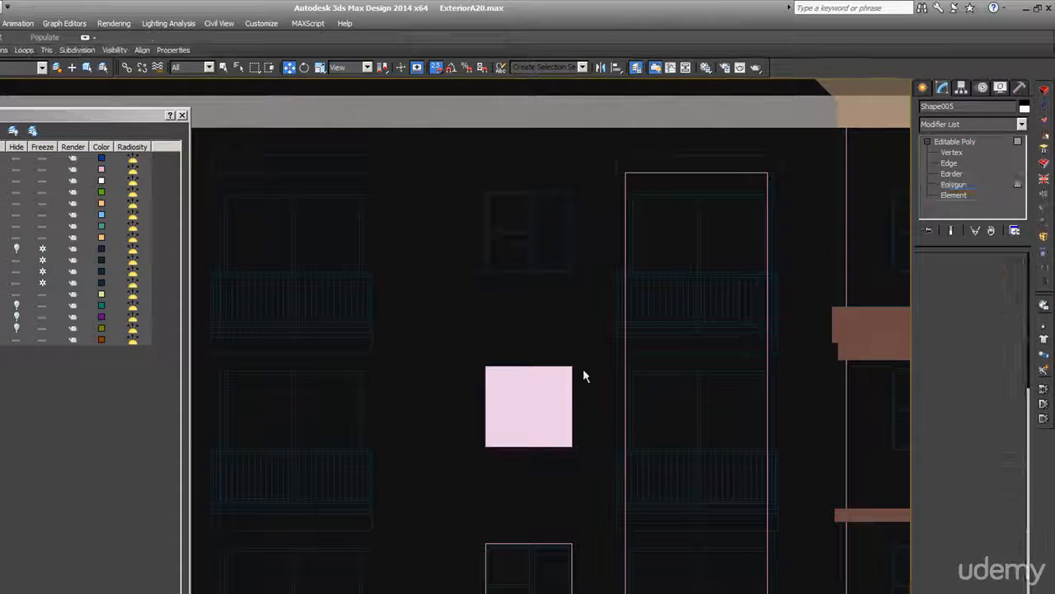
click(542, 404)
Inset the window polygon to form a narrow frame, and extrude the inner face inward to recess the pane
alt+middle_drag(553, 415, 596, 442)
scroll(538, 422, up, 4)
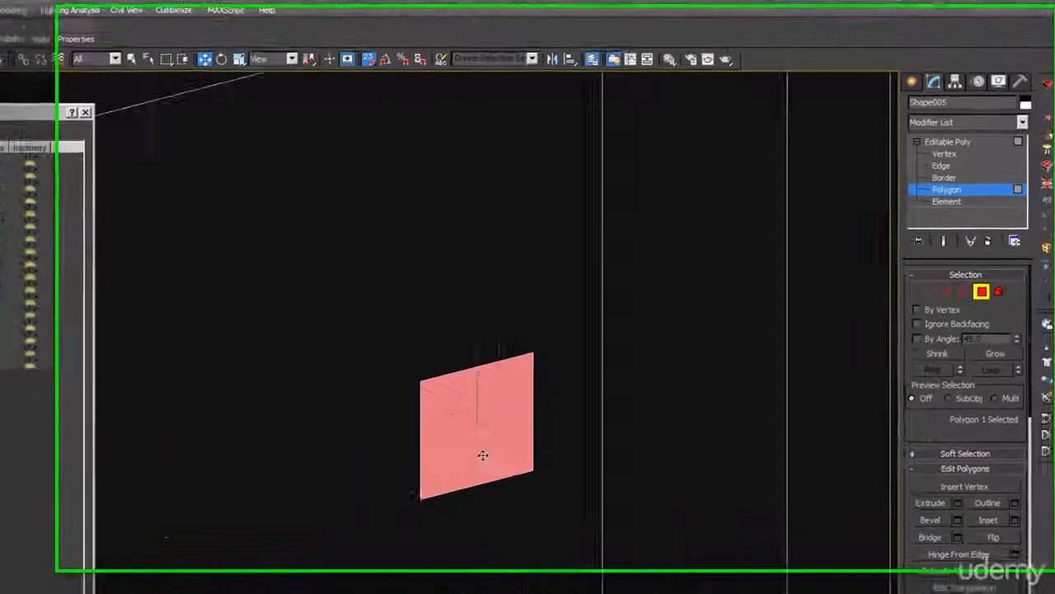
click(988, 519)
drag(523, 443, 489, 437)
click(921, 528)
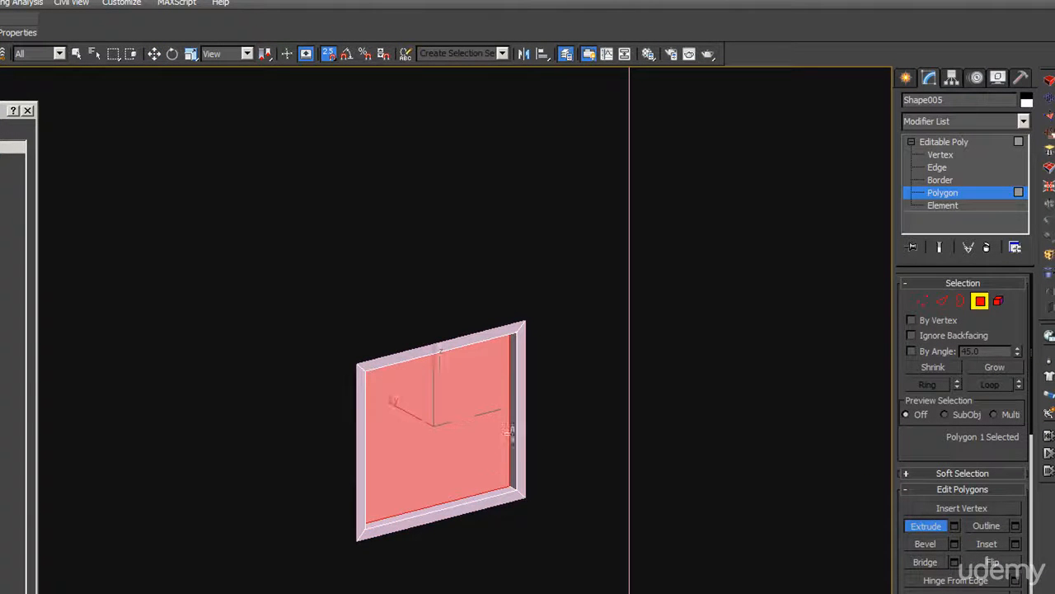
click(983, 303)
click(519, 240)
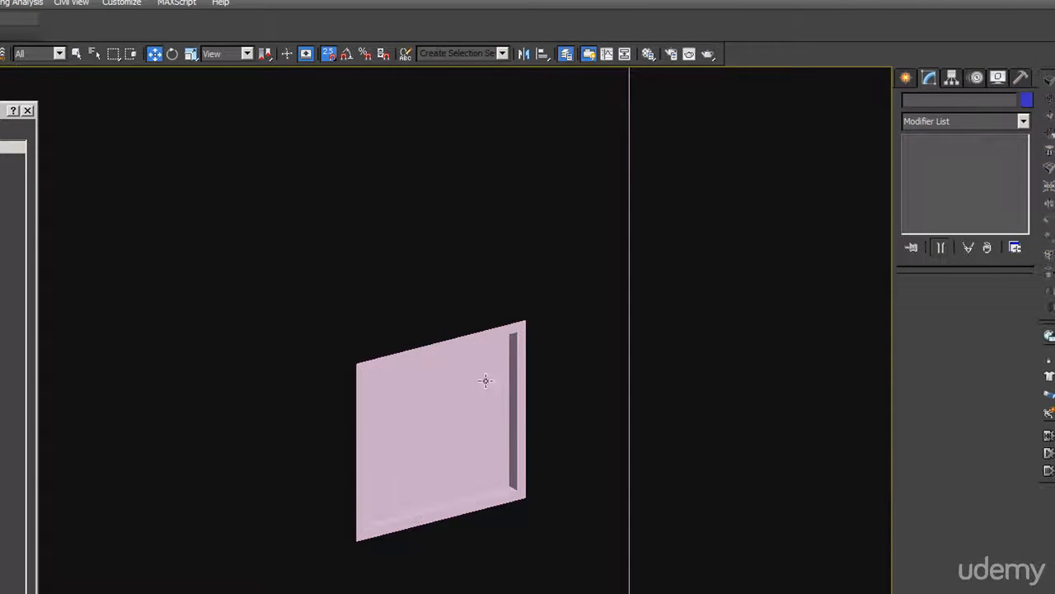
Clone the framed fourth-floor window in the front view and snap the clone onto the third-floor opening directly below
click(490, 378)
key(f)
scroll(483, 379, down, 6)
key(s)
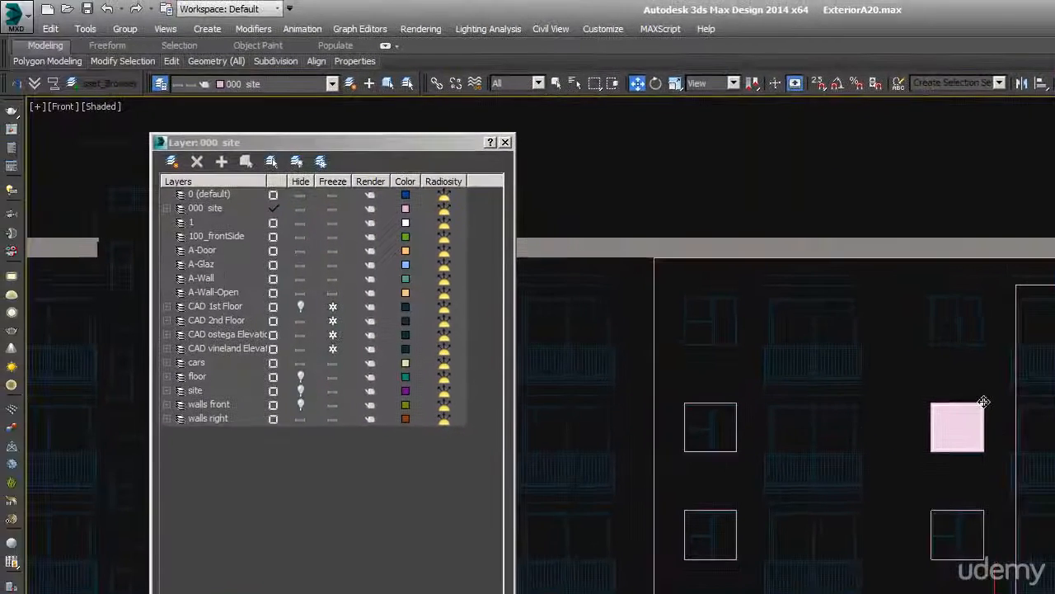
shift+drag(488, 360, 494, 460)
mouse_move(992, 505)
shift+mouse_down()
mouse_move(988, 525)
mouse_move(988, 509)
shift+mouse_up()
key(s)
key(s)
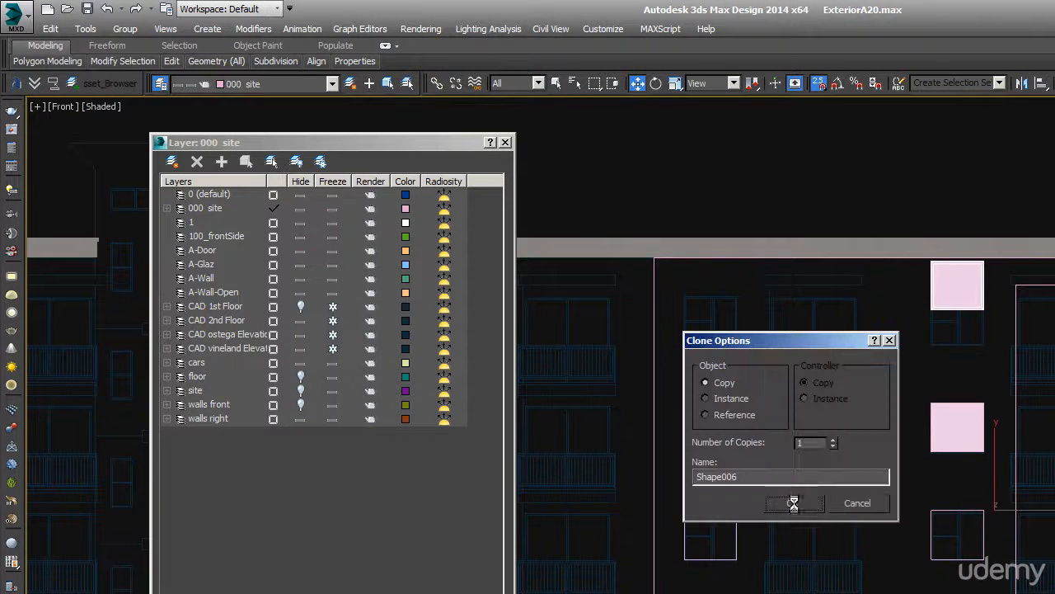
click(878, 502)
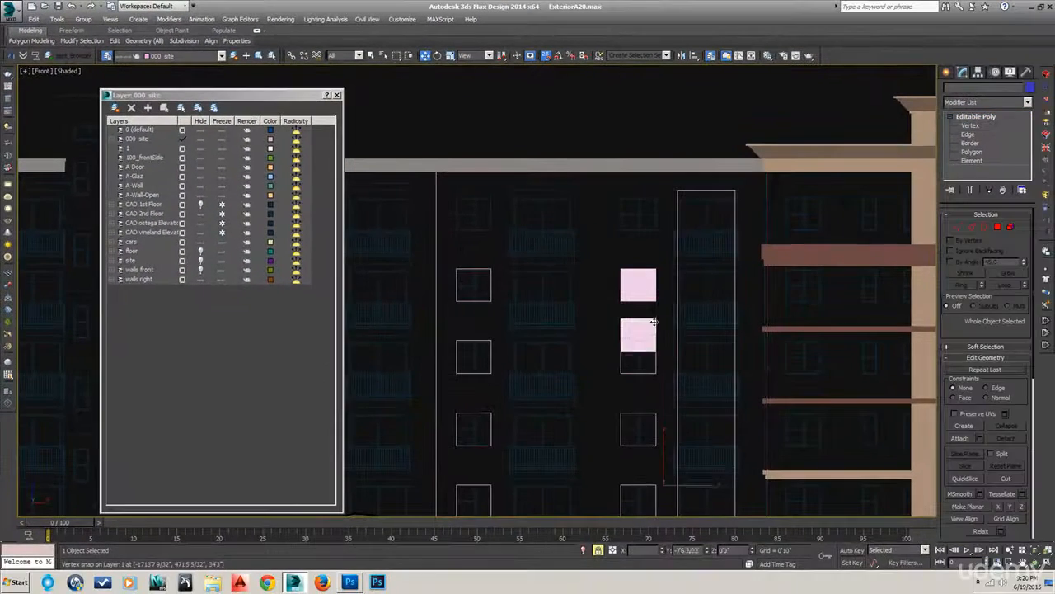
shift+drag(654, 322, 653, 342)
Move the top vertices of the cloned third-floor window slightly downward to shorten it
click(476, 266)
click(528, 334)
click(963, 226)
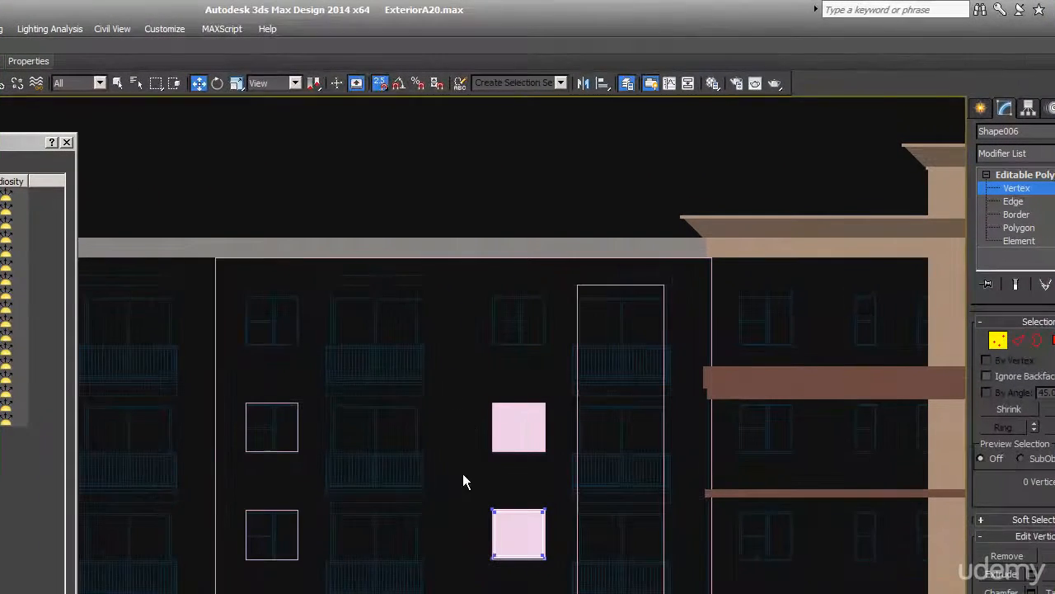
drag(601, 323, 668, 360)
drag(563, 549, 549, 540)
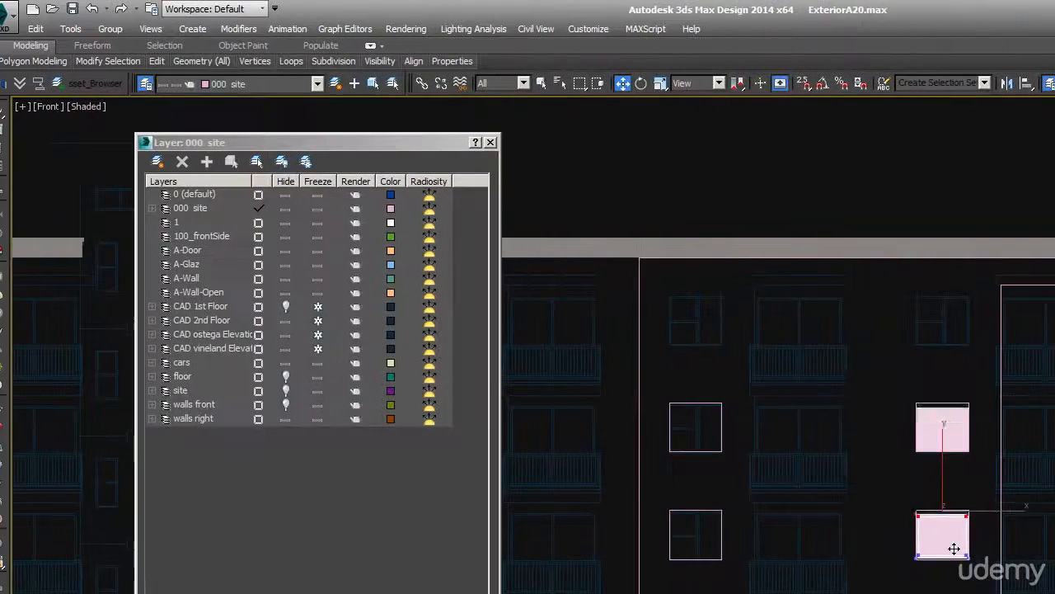
scroll(951, 518, down, 5)
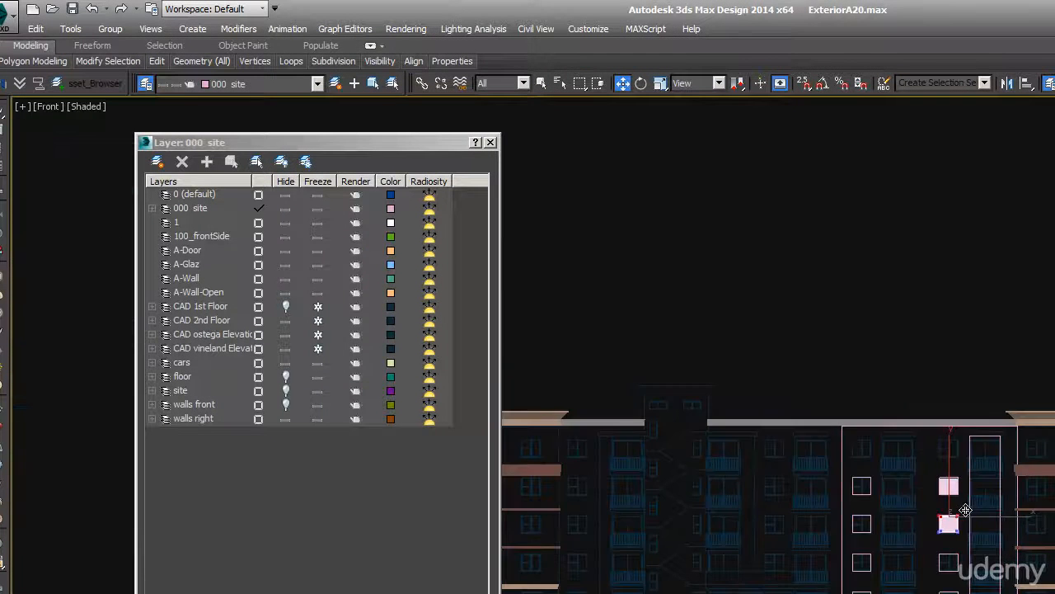
middle_drag(851, 486, 970, 453)
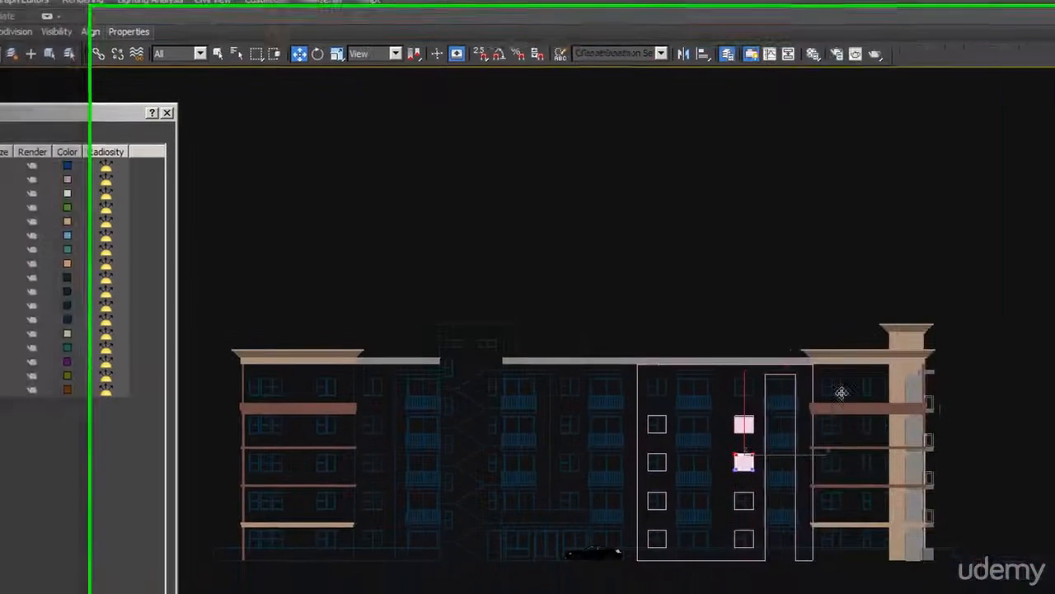
click(1003, 306)
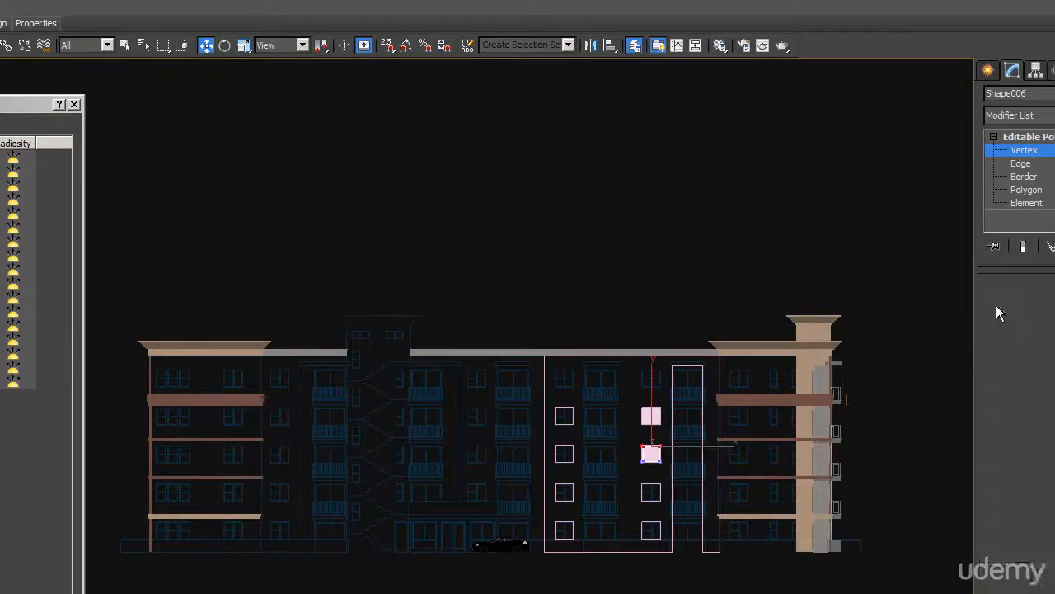
click(758, 304)
Delete both solid window objects on the fourth and third floors, and close the layer manager
scroll(659, 412, up, 5)
click(597, 441)
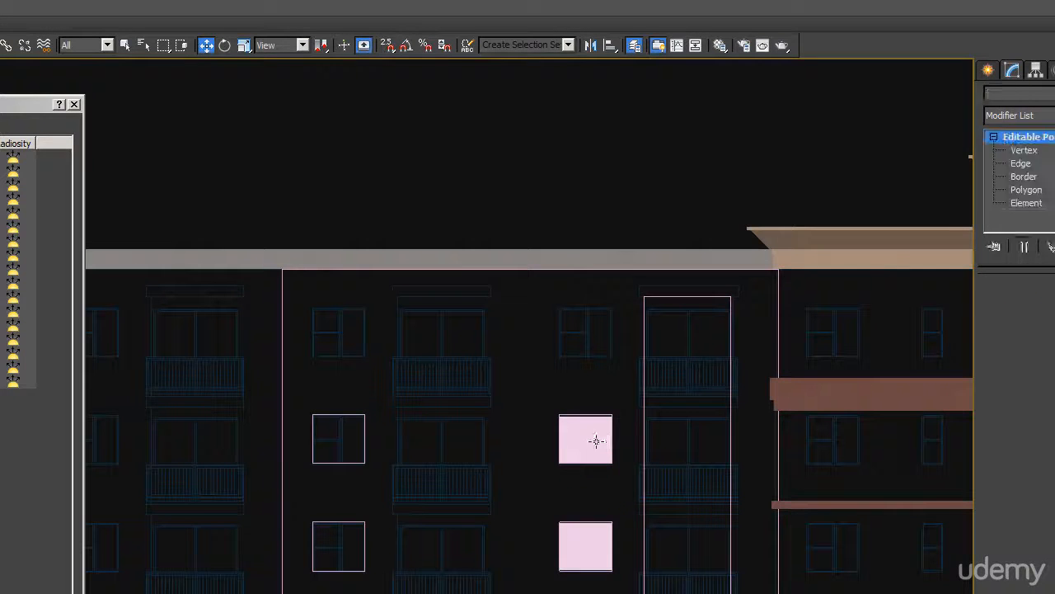
key(Delete)
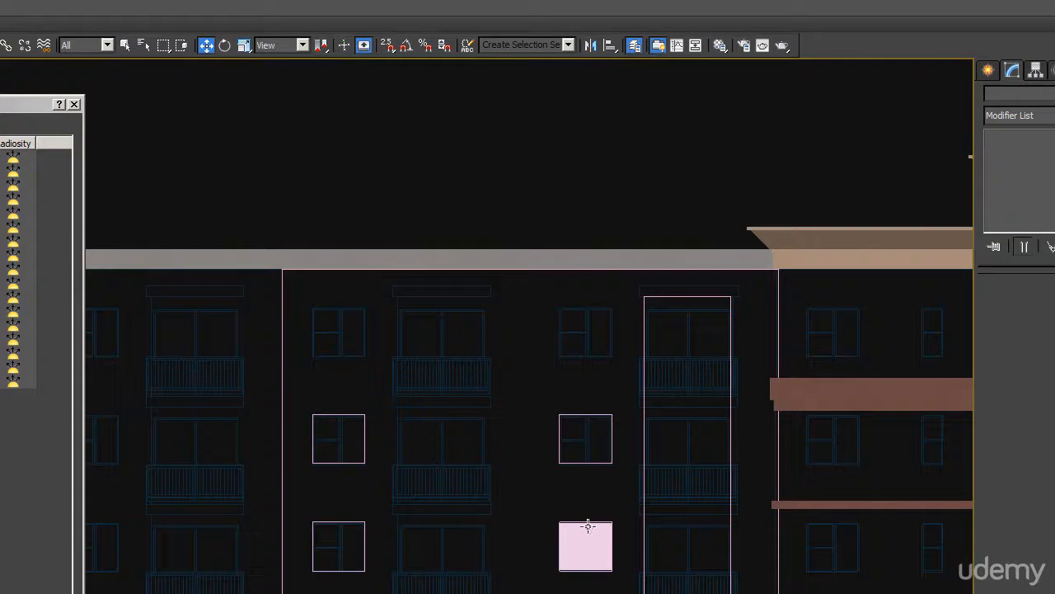
click(587, 541)
key(Delete)
scroll(506, 346, down, 6)
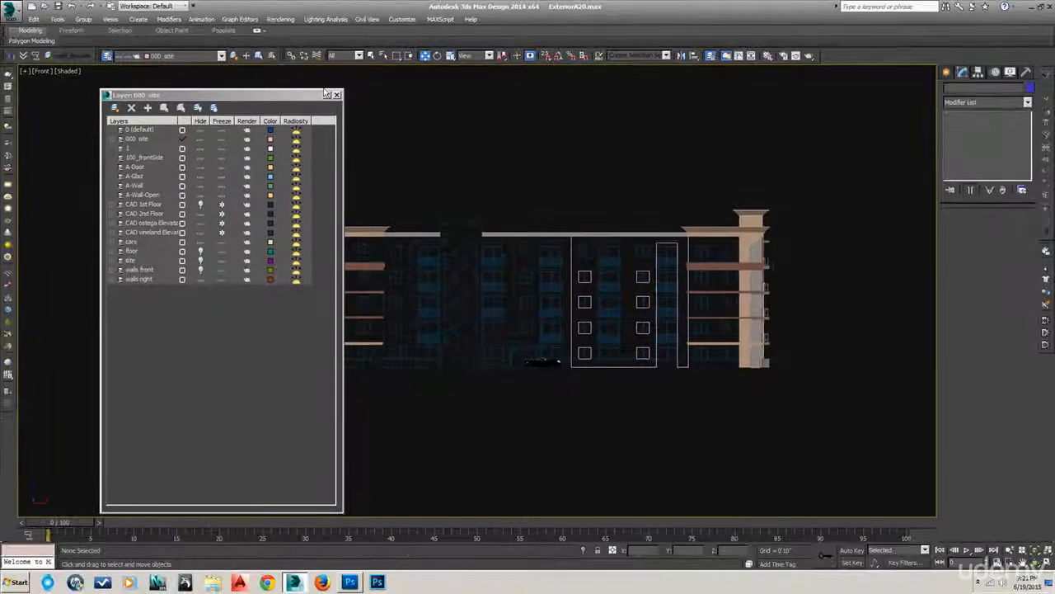
click(336, 95)
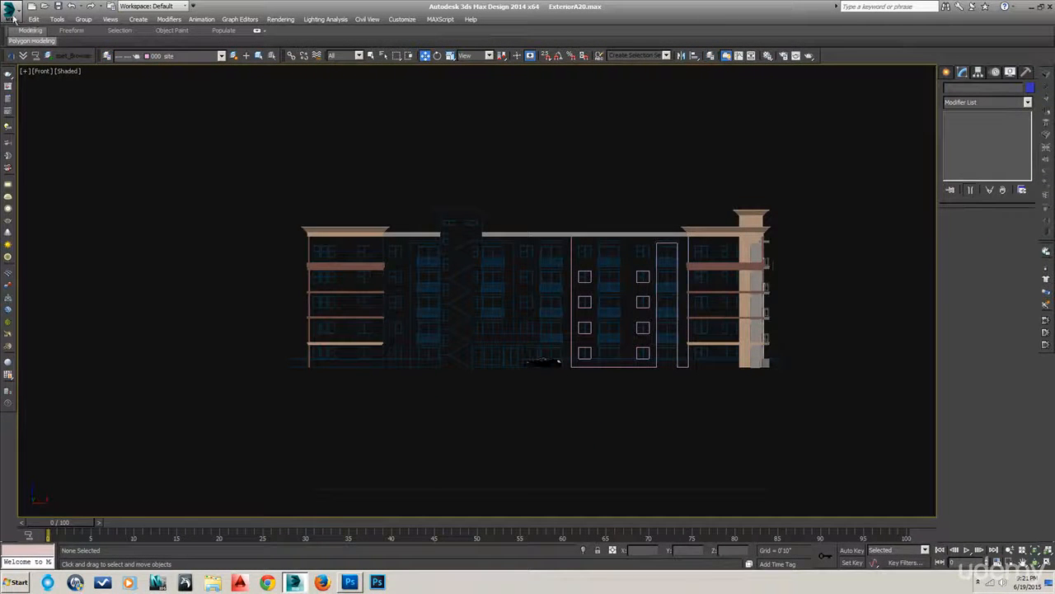
Import the drawing 2ndFloor.dwg with the default AutoCAD import options
click(12, 13)
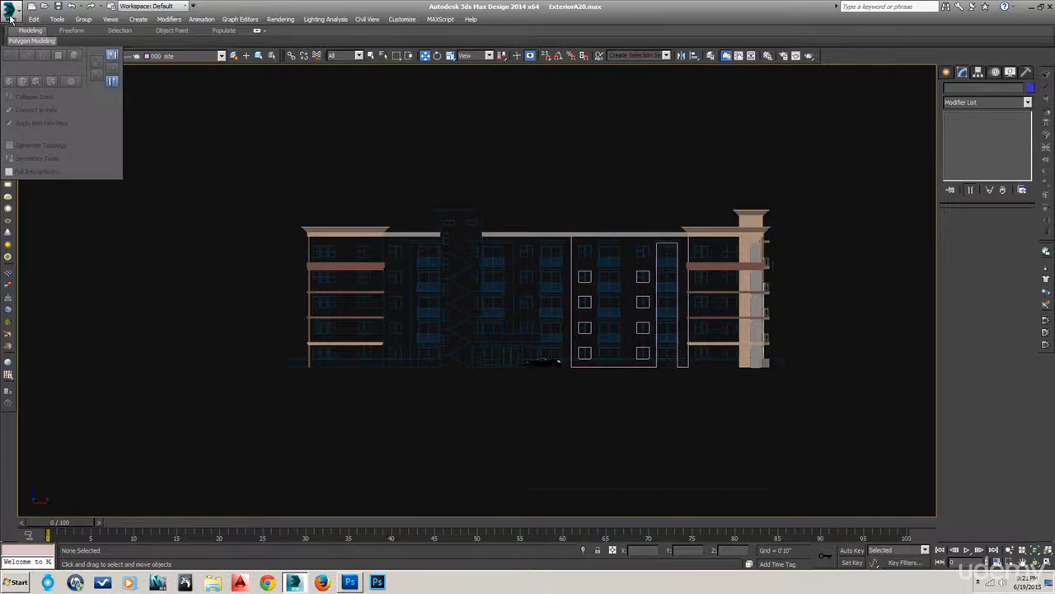
click(10, 16)
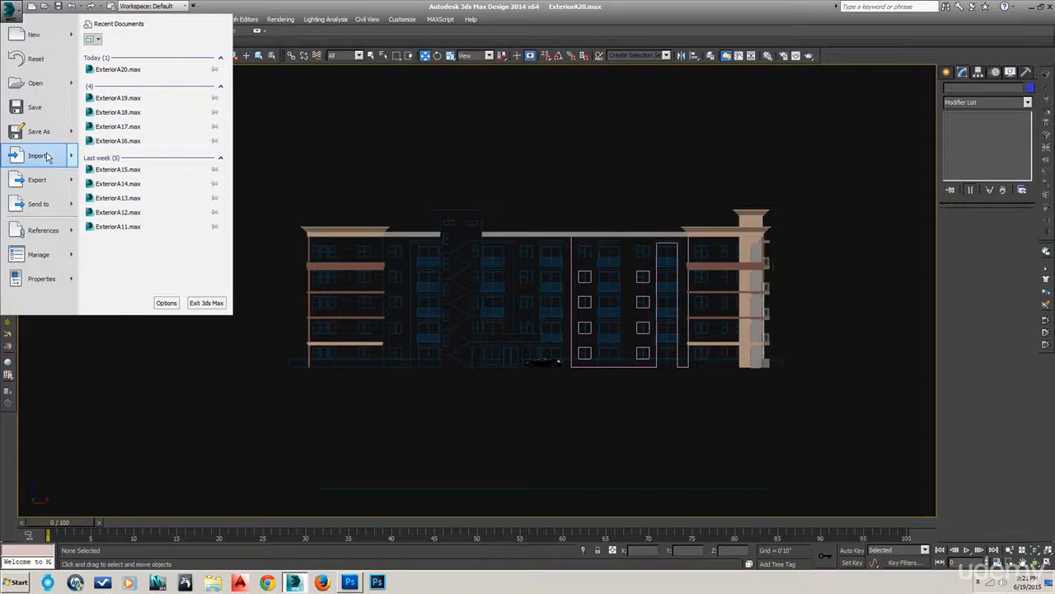
click(47, 156)
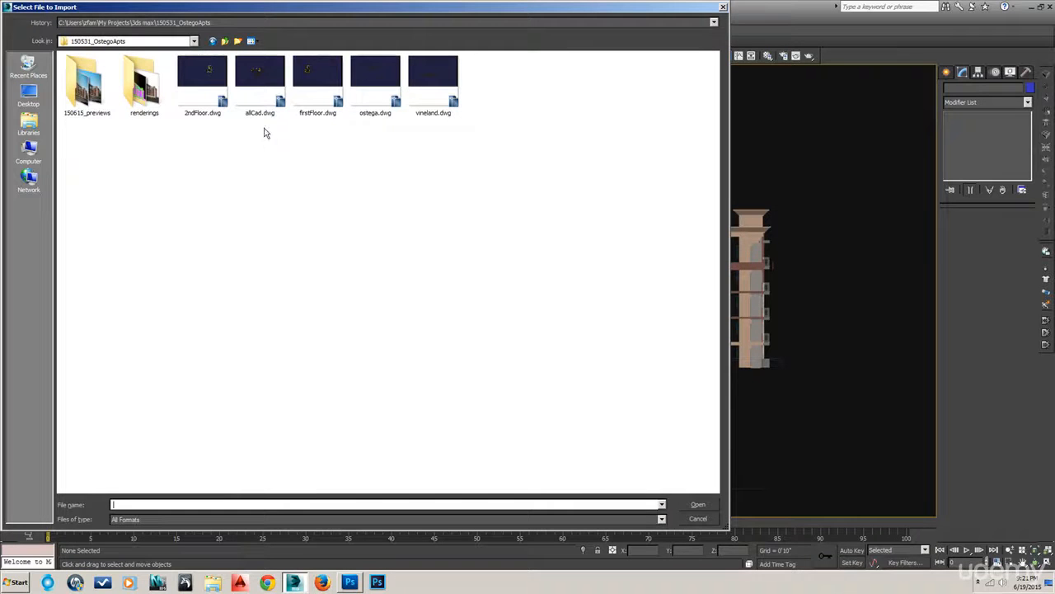
double_click(209, 90)
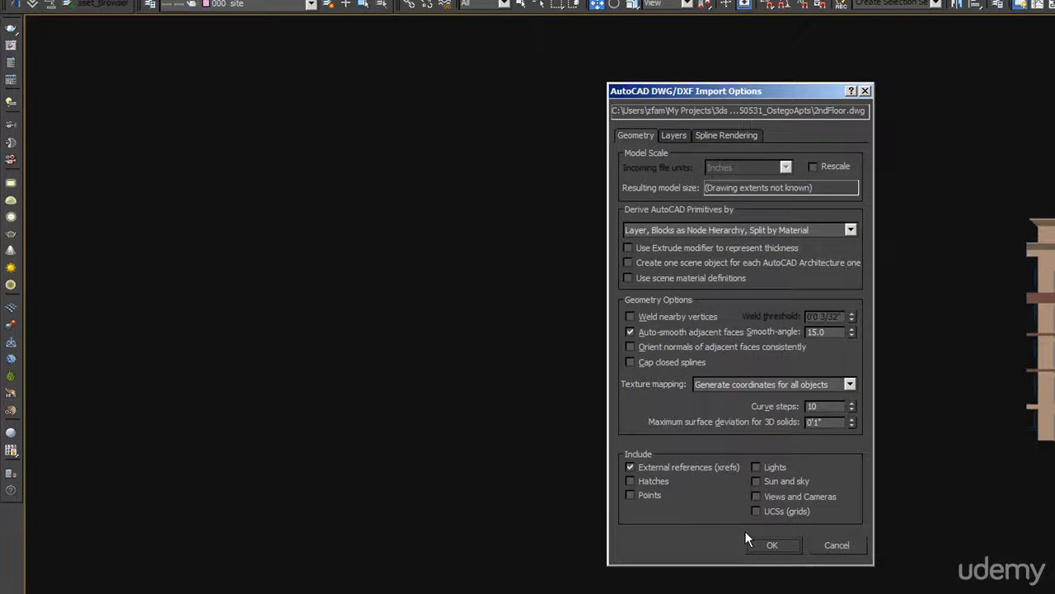
click(771, 543)
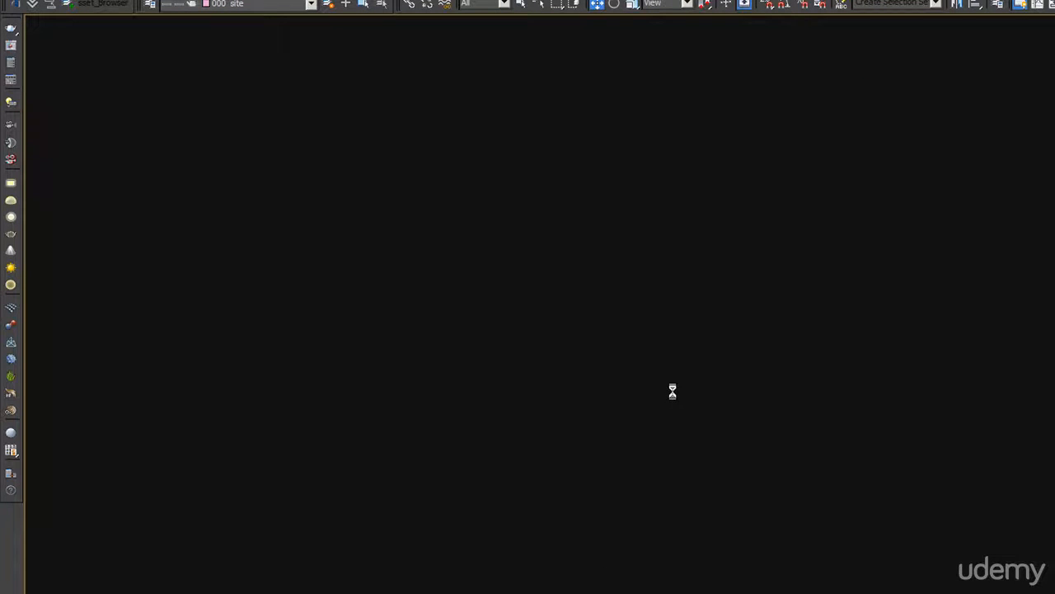
Move the imported second-floor plan onto the building in the top view using snapping
mouse_move(800, 375)
mouse_down()
mouse_move(707, 313)
mouse_move(678, 309)
mouse_up()
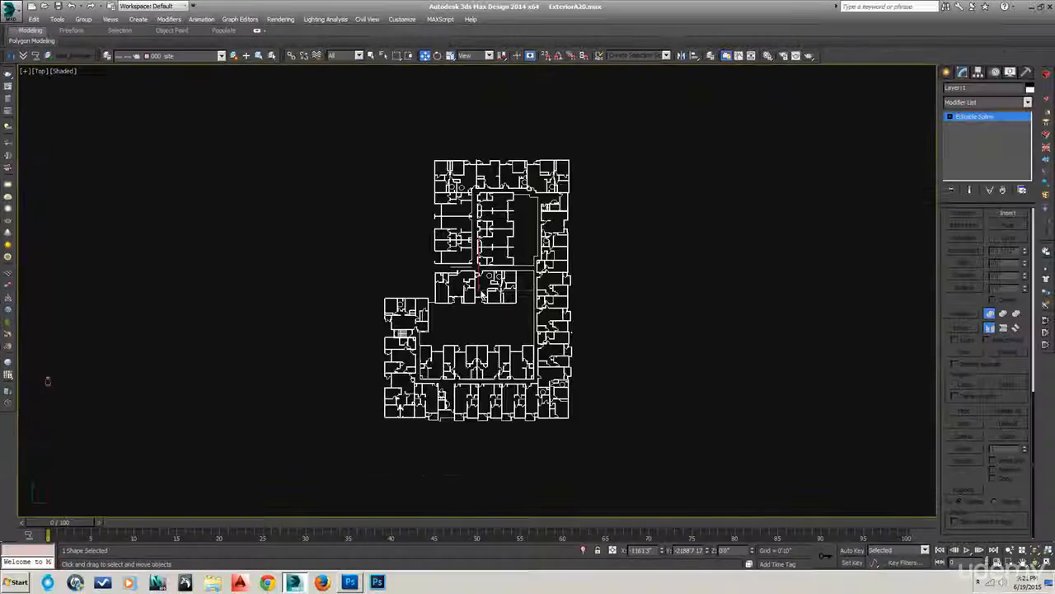
scroll(482, 295, down, 5)
key(s)
drag(479, 294, 263, 294)
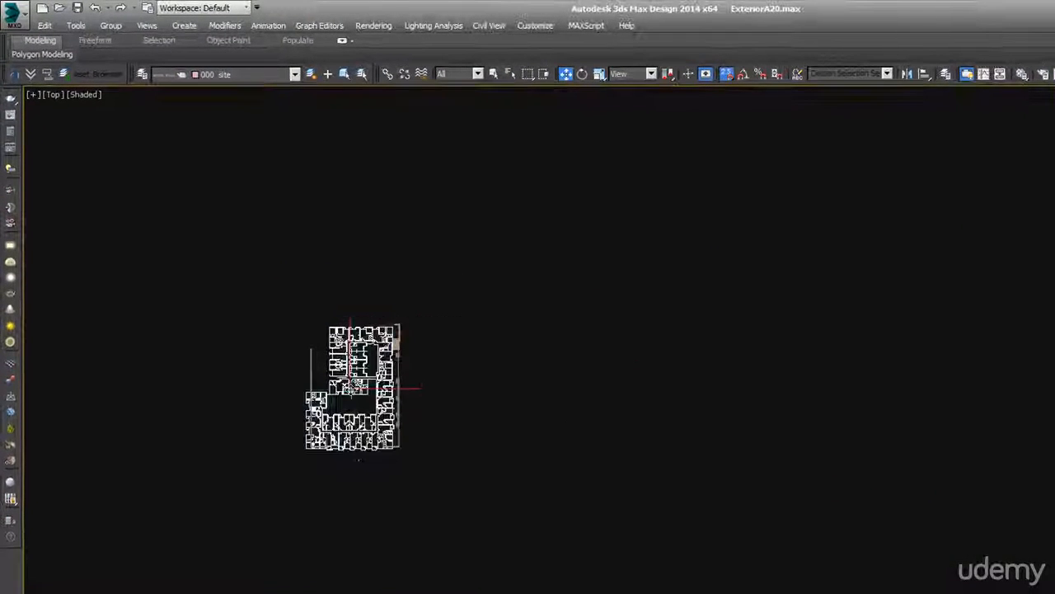
drag(351, 390, 359, 388)
Move the second-floor plan straight down below the building in the front view
key(f)
scroll(436, 388, up, 10)
scroll(440, 384, down, 5)
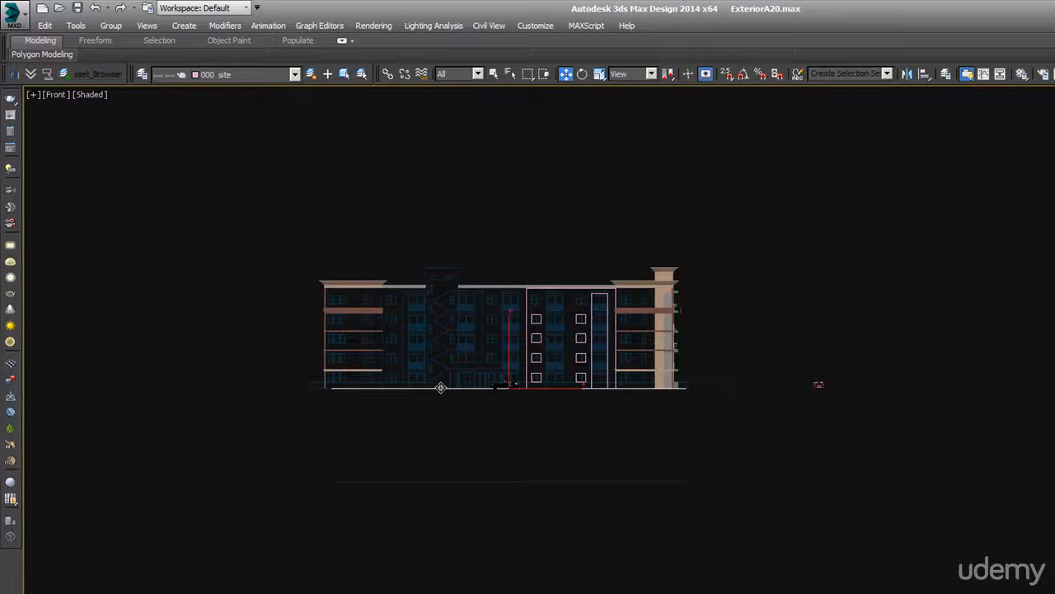
drag(441, 388, 473, 558)
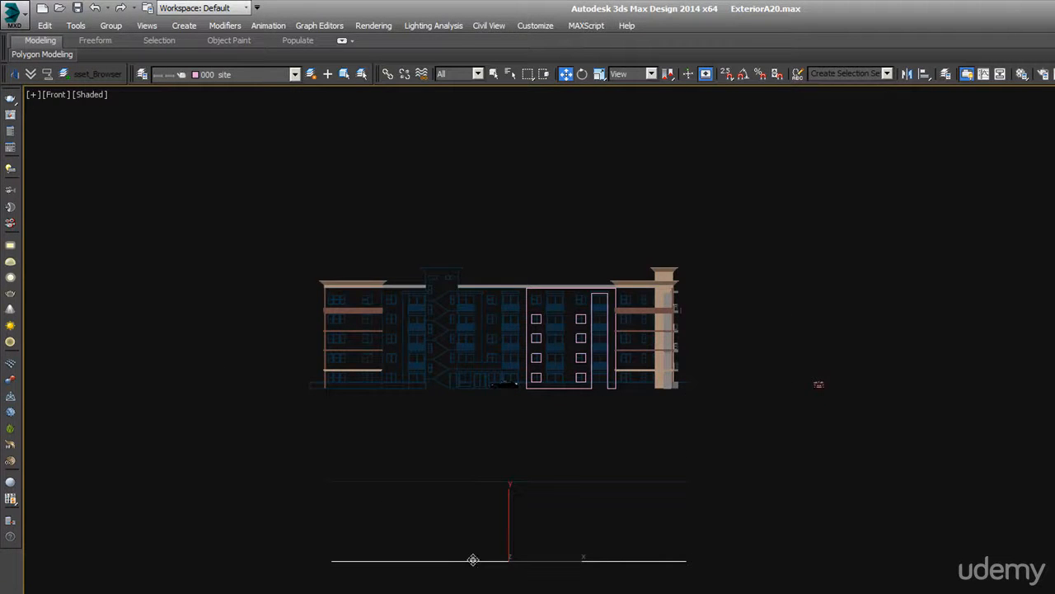
Place the second-floor plan at the world origin by setting its absolute X, Y and Z position to 0
key(t)
key(z)
scroll(501, 495, down, 4)
right_click(581, 430)
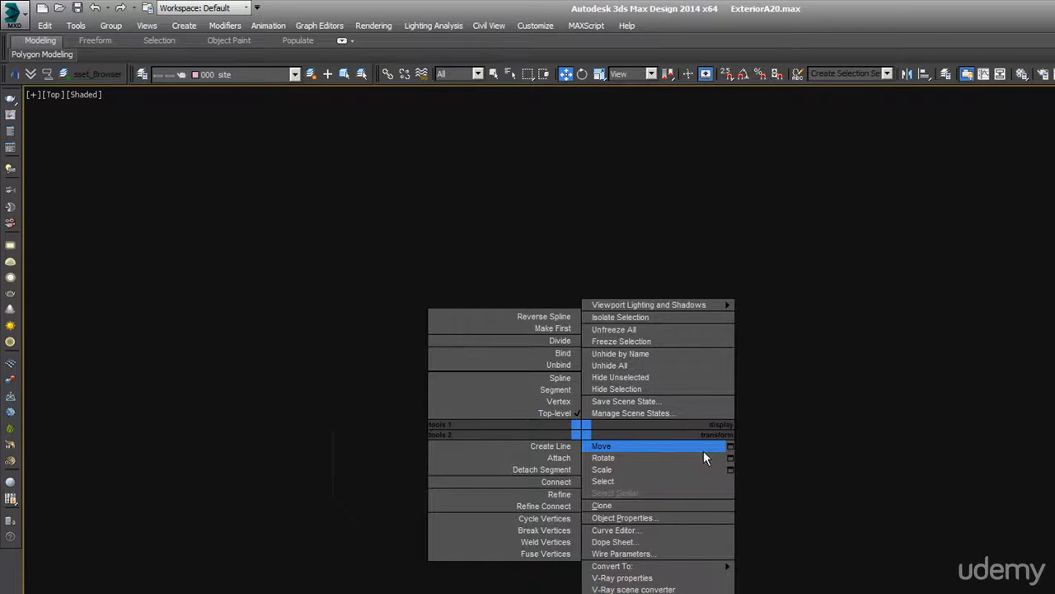
click(729, 447)
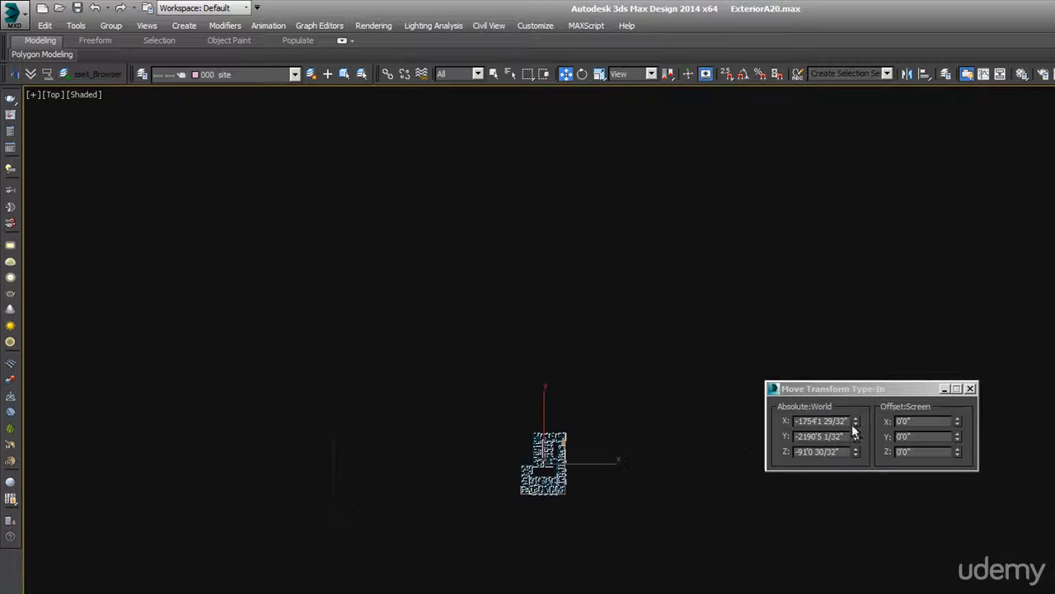
drag(849, 420, 787, 422)
text(0)
key(Tab)
text(0)
key(Tab)
text(0)
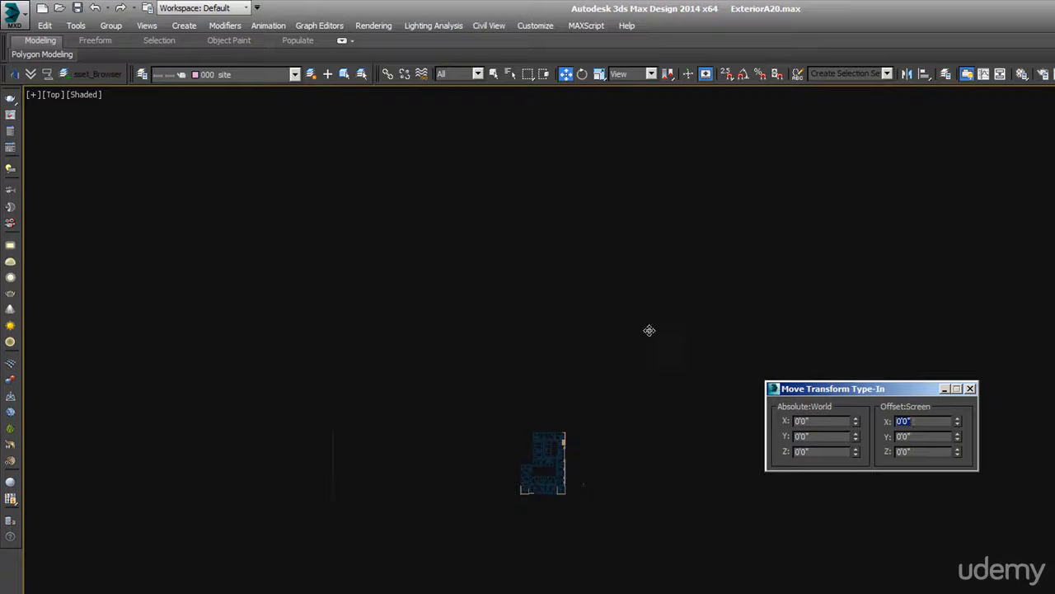
click(970, 389)
scroll(655, 412, down, 5)
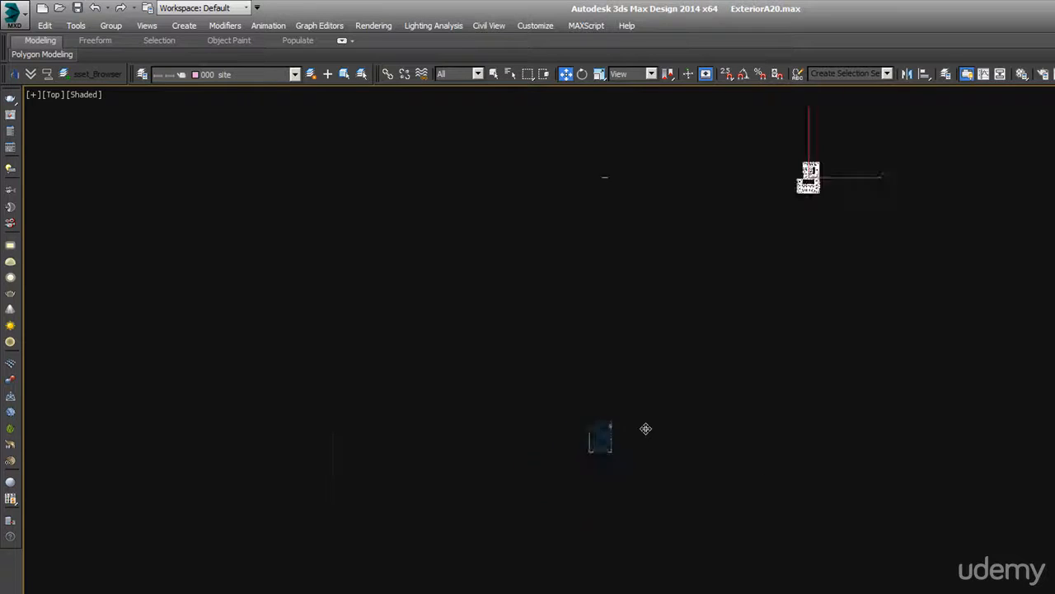
scroll(738, 258, up, 2)
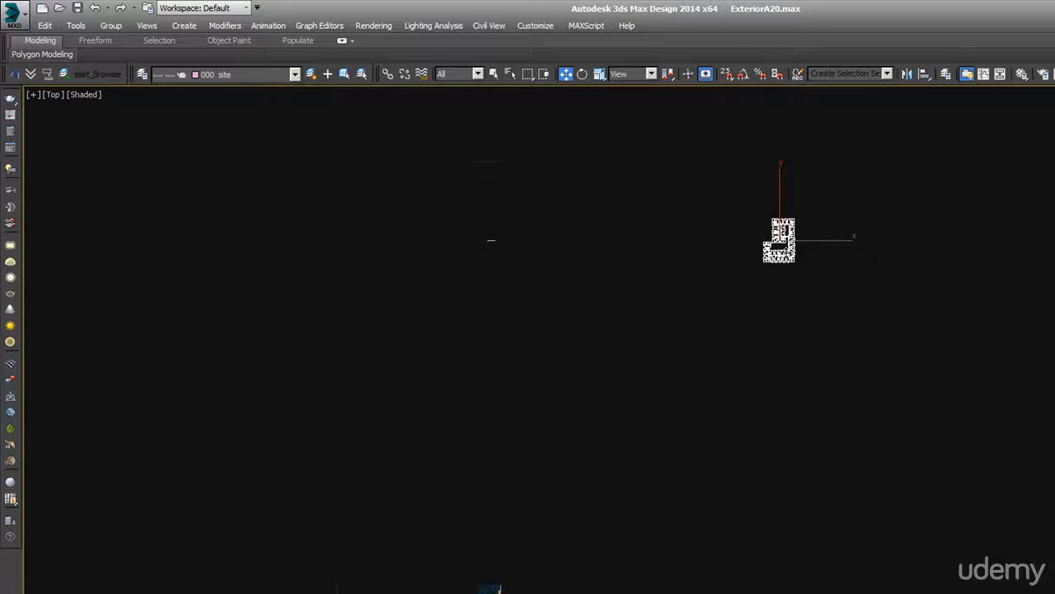
key(f)
key(z)
scroll(444, 374, up, 12)
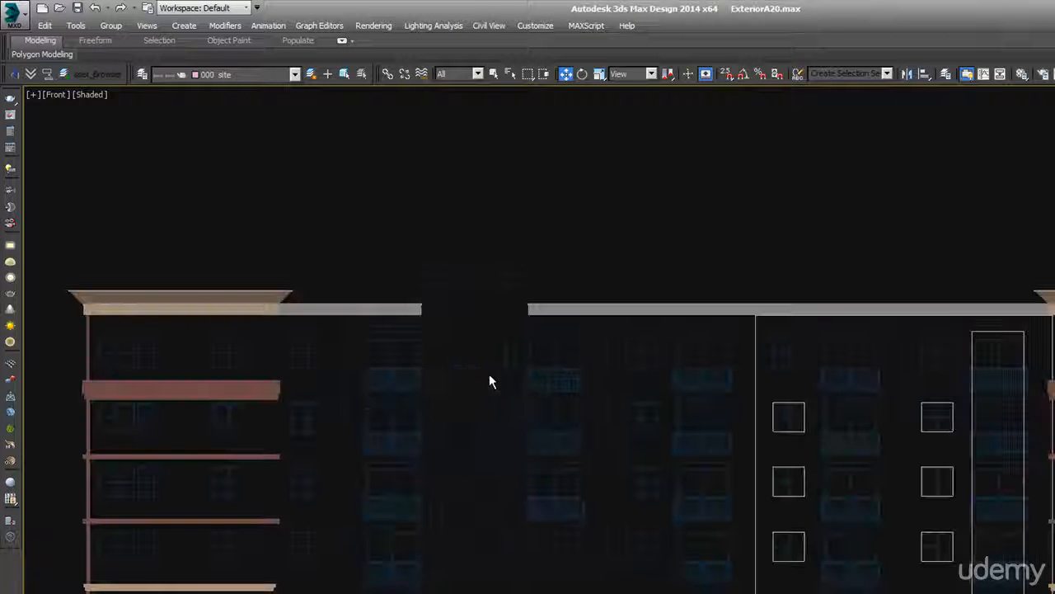
scroll(488, 378, down, 5)
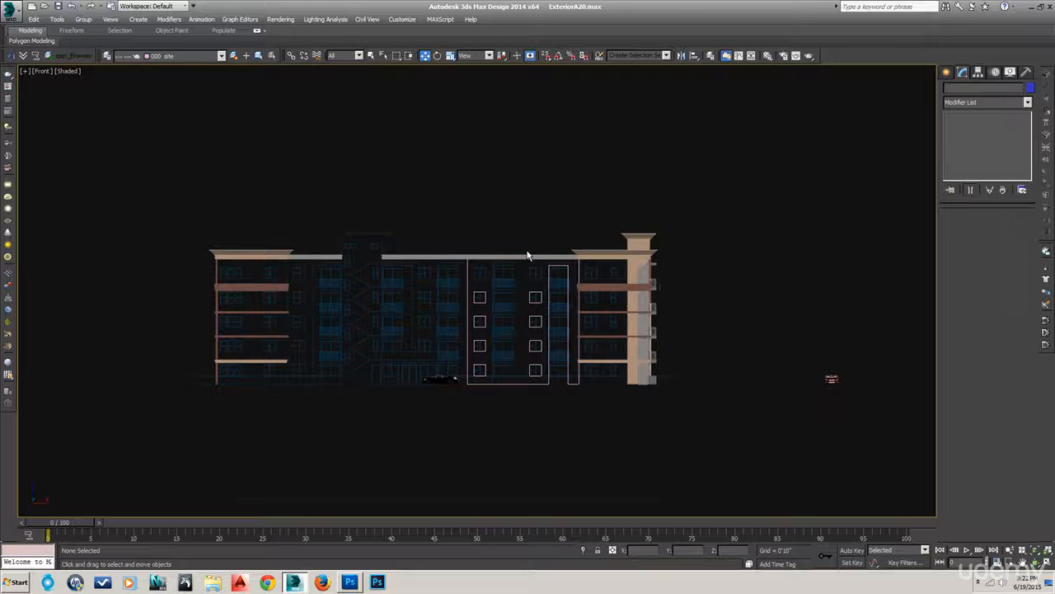
scroll(528, 256, up, 2)
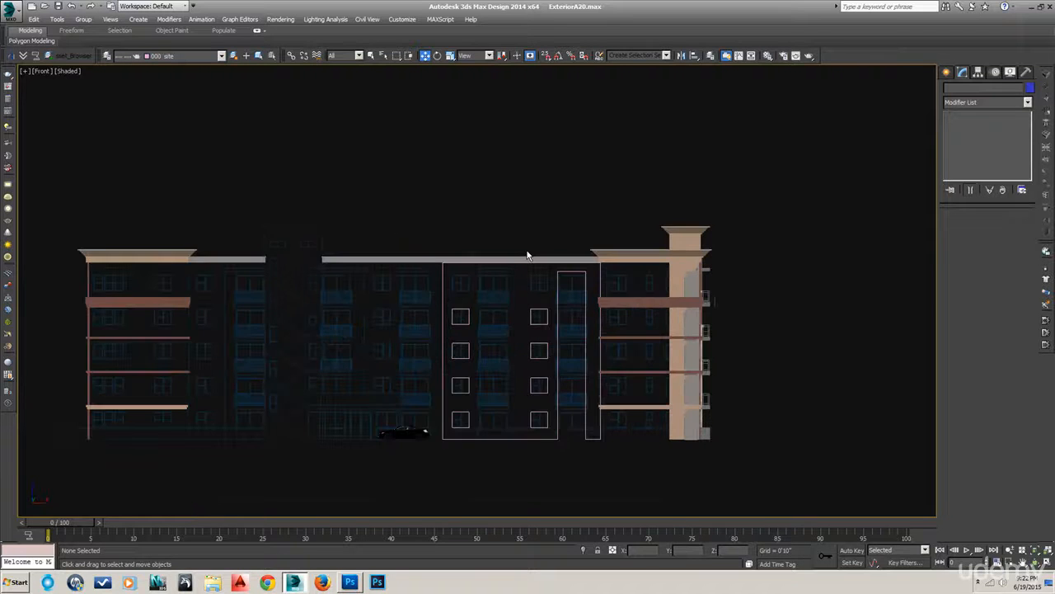